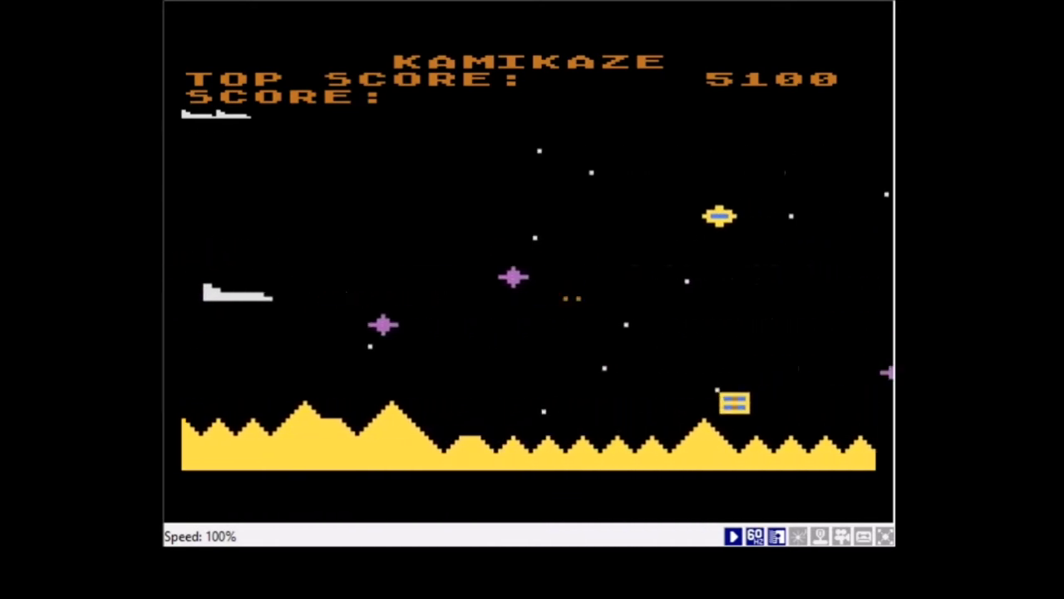
- Steer the Kamikaze ship upward among the approaching enemies in the Atari emulator
{"action": "key", "text": "Up"}
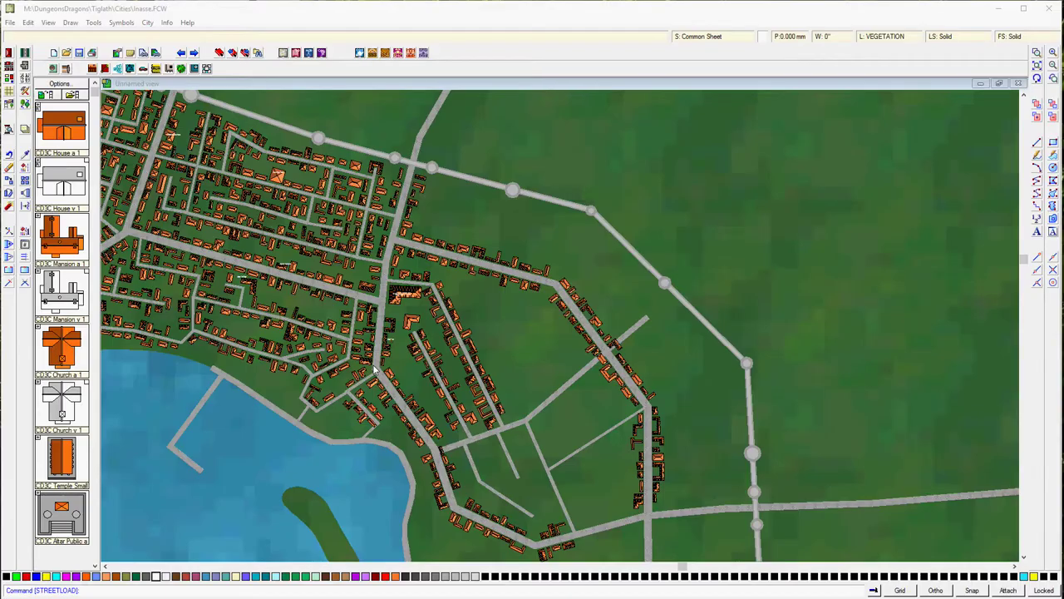
{"action": "left_click", "coordinate": [1037, 66]}
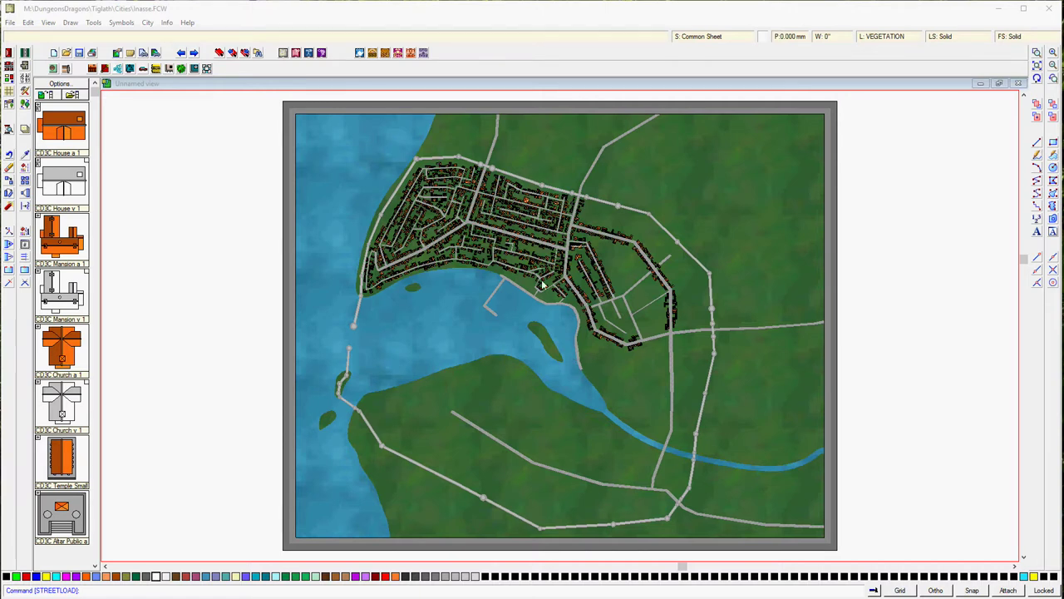
{"action": "left_click", "coordinate": [1037, 52]}
{"action": "left_click", "coordinate": [352, 144]}
{"action": "left_click", "coordinate": [772, 315]}
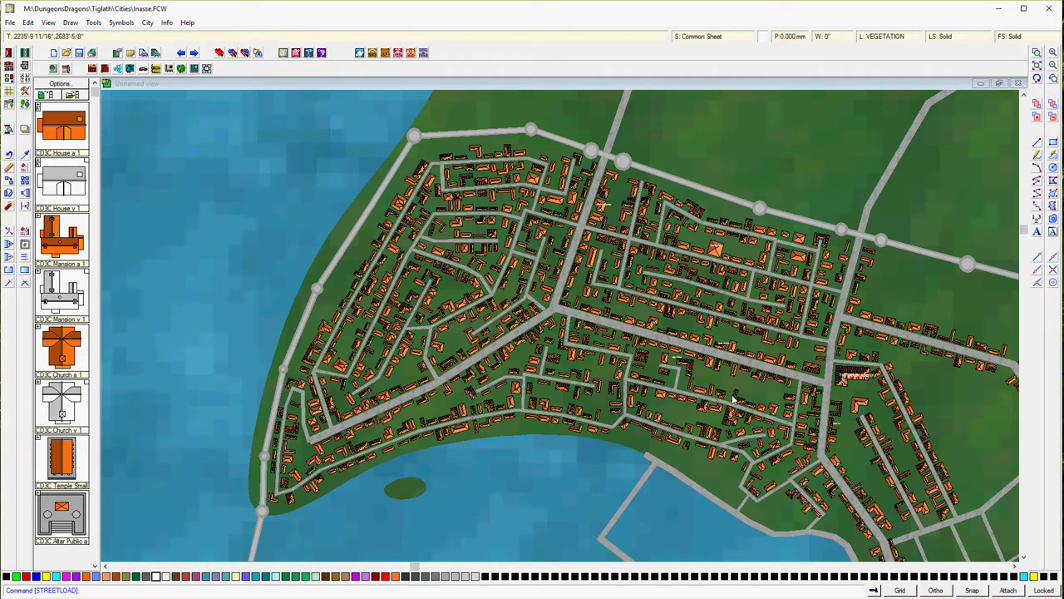
{"action": "left_click", "coordinate": [1038, 67]}
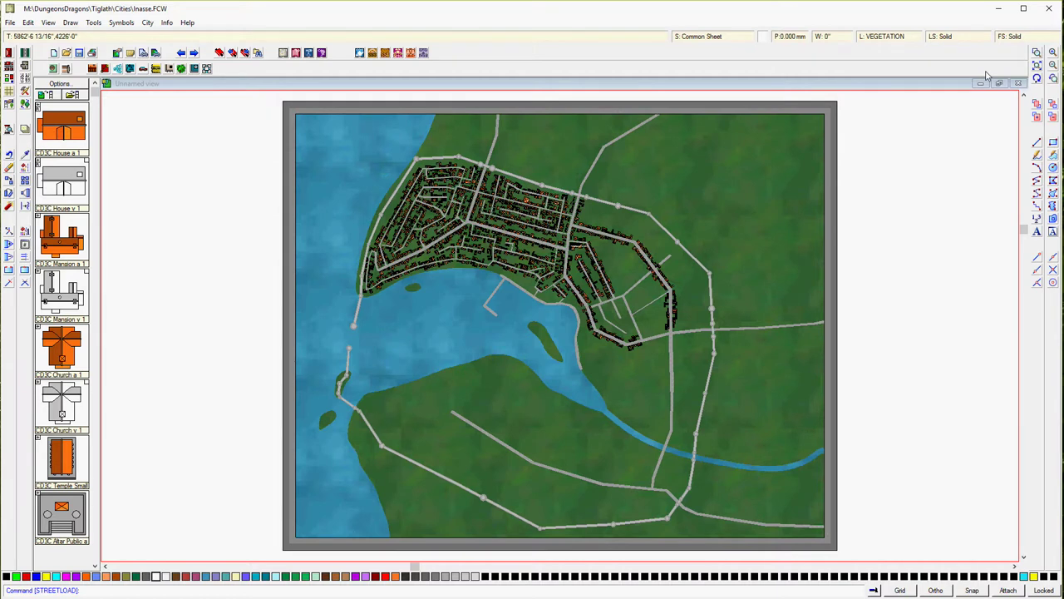
{"action": "left_click", "coordinate": [1037, 52]}
{"action": "left_click", "coordinate": [519, 168]}
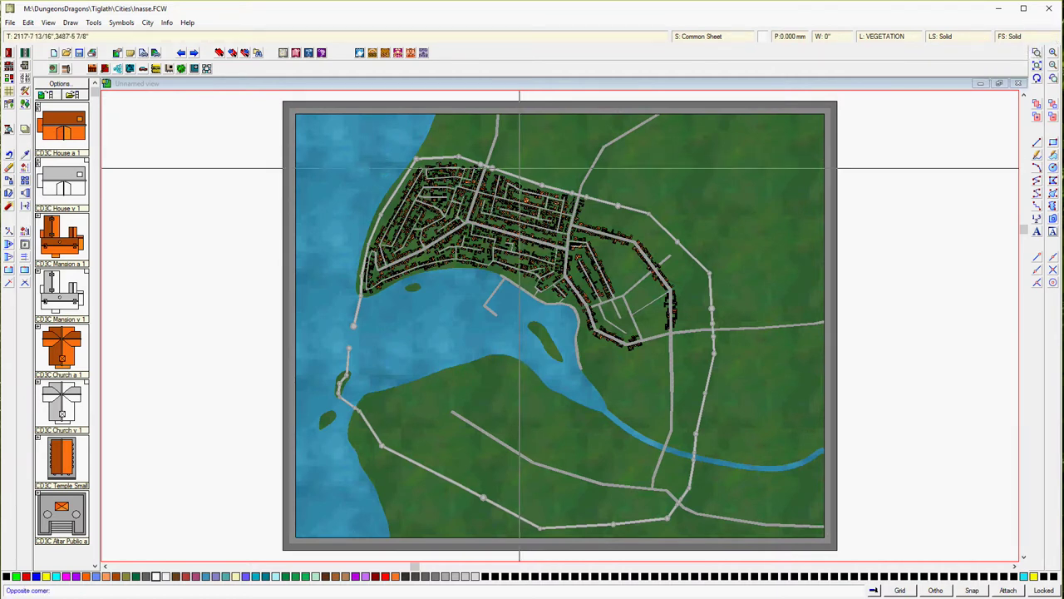
{"action": "left_click", "coordinate": [716, 379]}
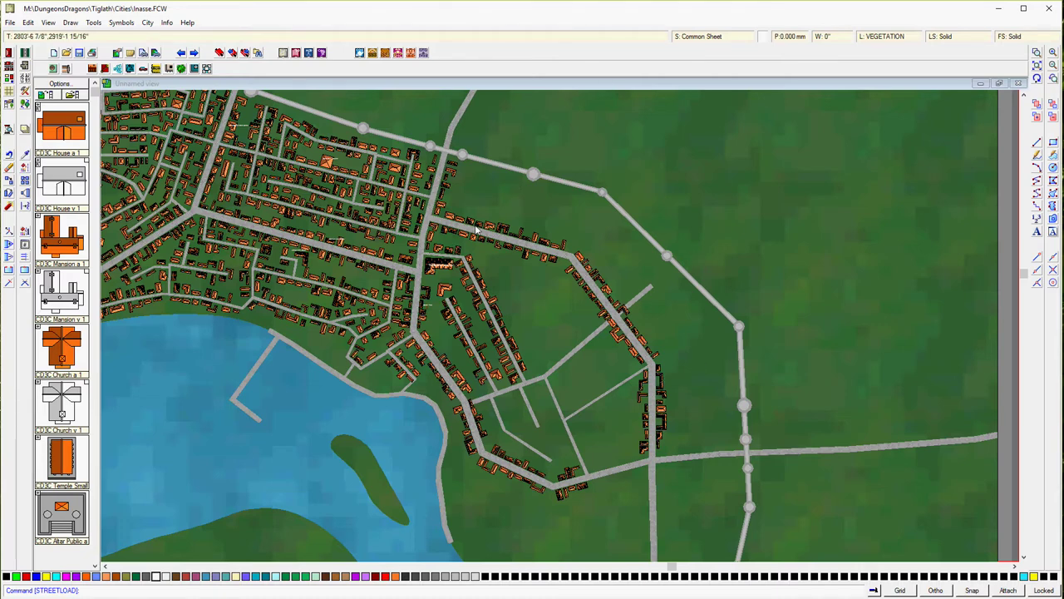
- Zoom Window onto the eastern side streets and fields of Inasse
{"action": "left_click", "coordinate": [1037, 51]}
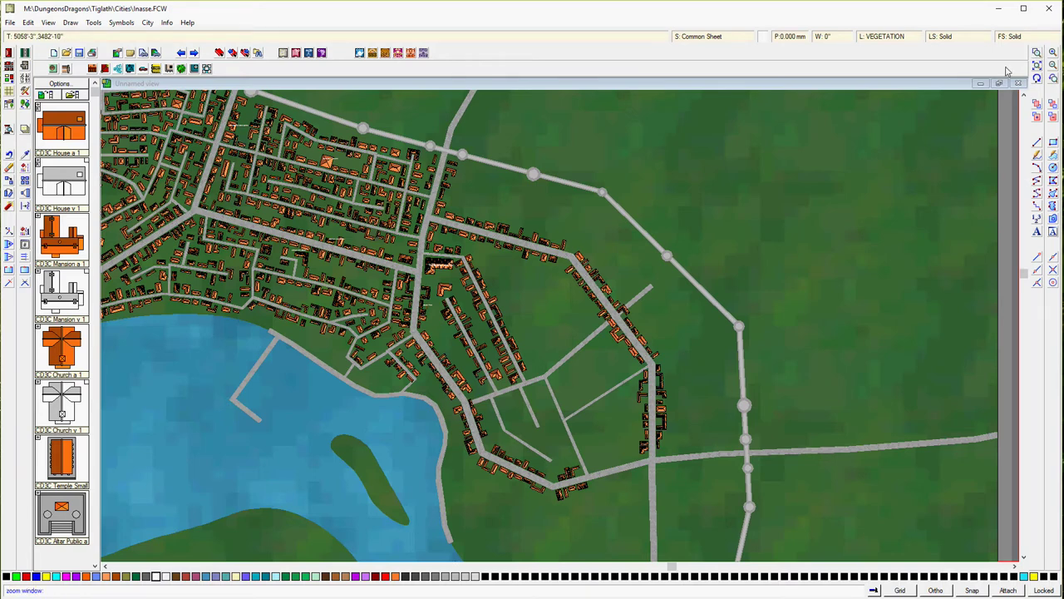
{"action": "left_click", "coordinate": [382, 132]}
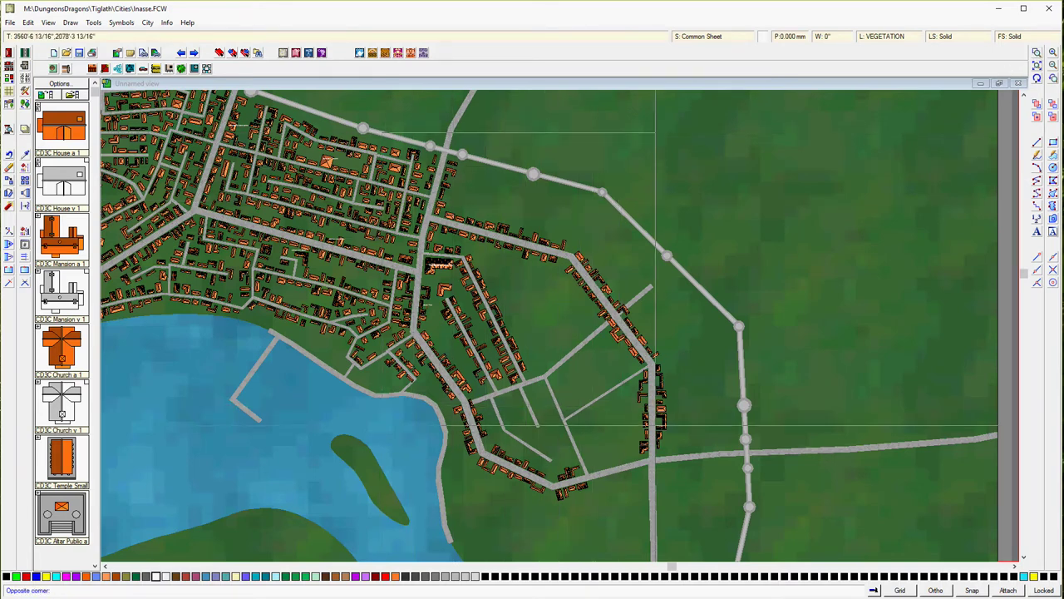
{"action": "left_click", "coordinate": [701, 445]}
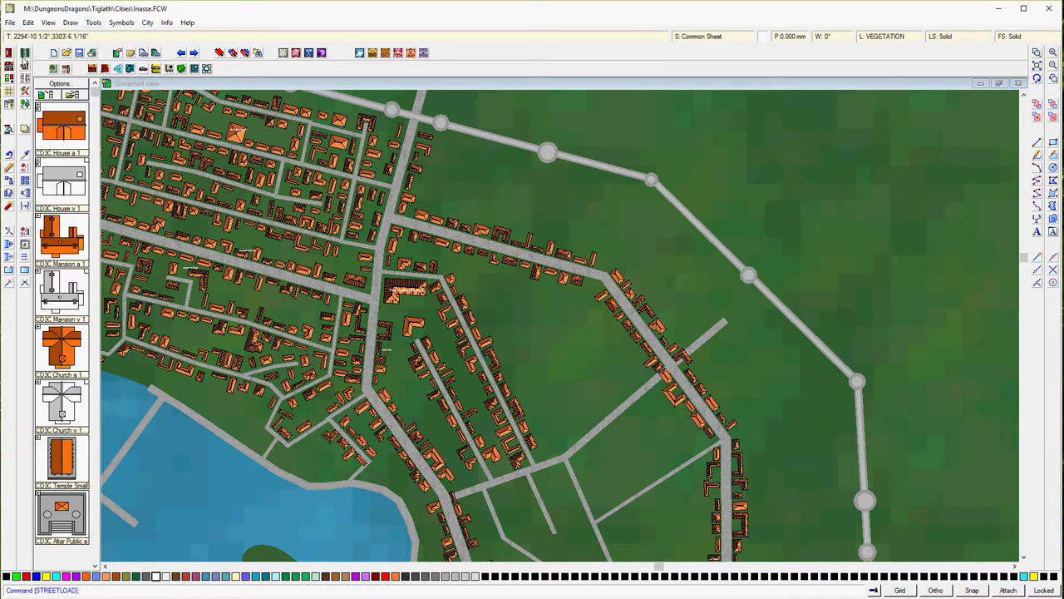
- Draw a Road, Paved 10' northwest from the side street's end, with one bend
{"action": "left_click", "coordinate": [24, 54]}
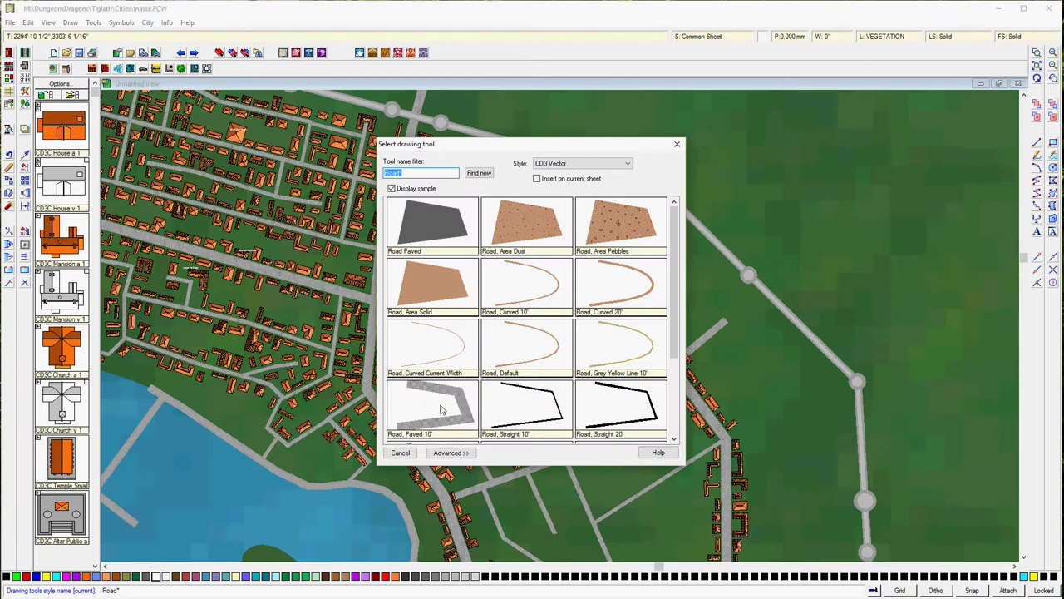
{"action": "double_click", "coordinate": [443, 409]}
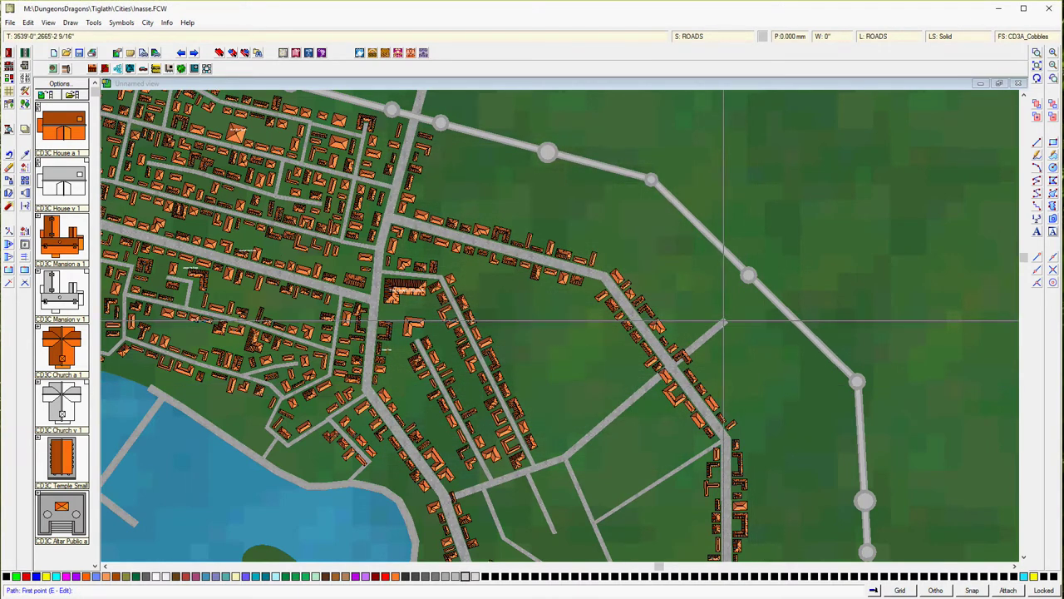
{"action": "left_click", "coordinate": [724, 322]}
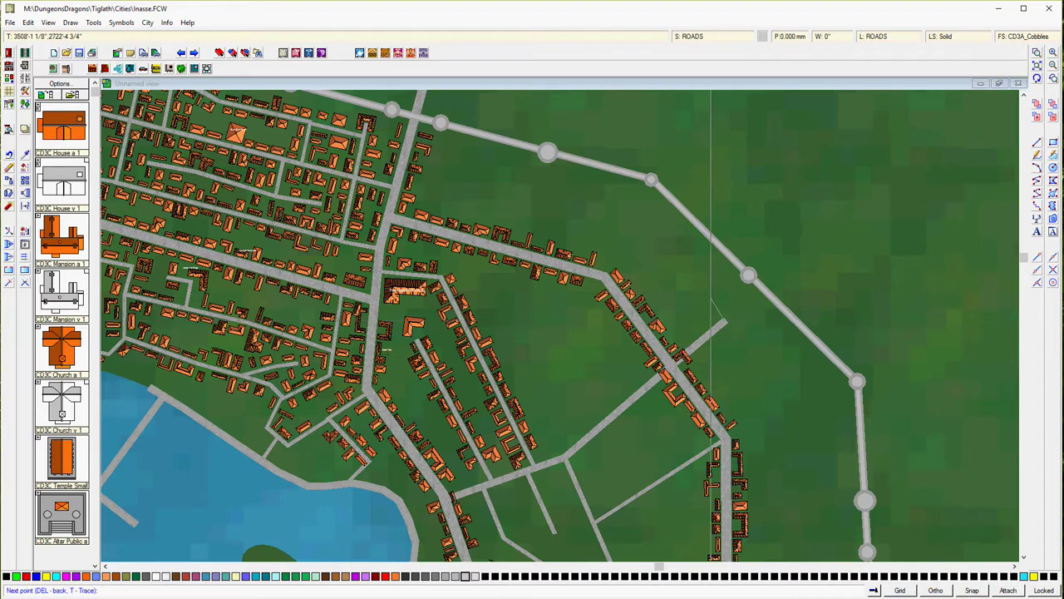
{"action": "left_click", "coordinate": [637, 232]}
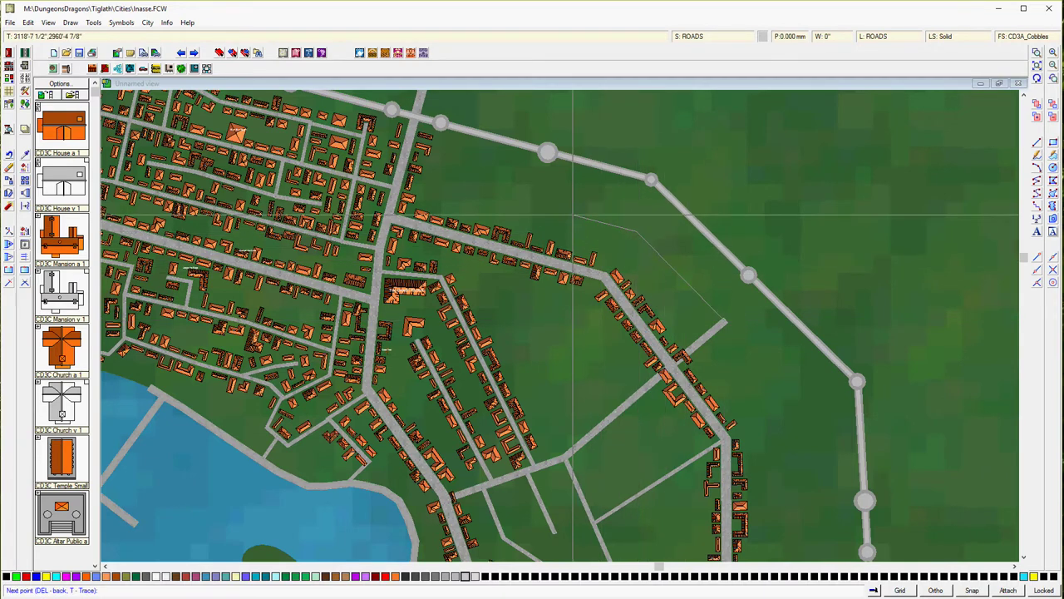
{"action": "left_click", "coordinate": [441, 176]}
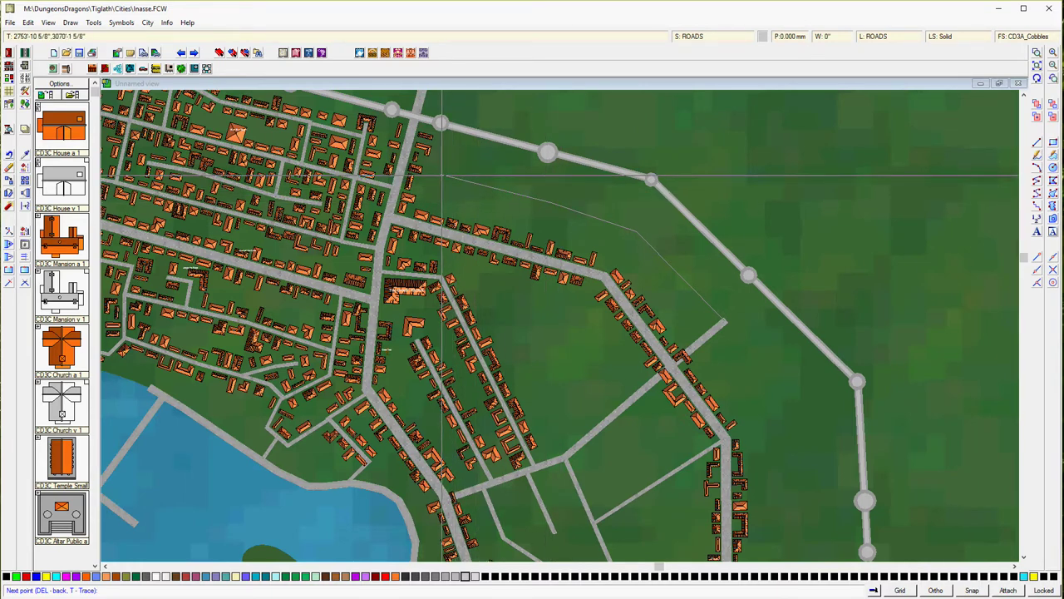
{"action": "right_click", "coordinate": [441, 176]}
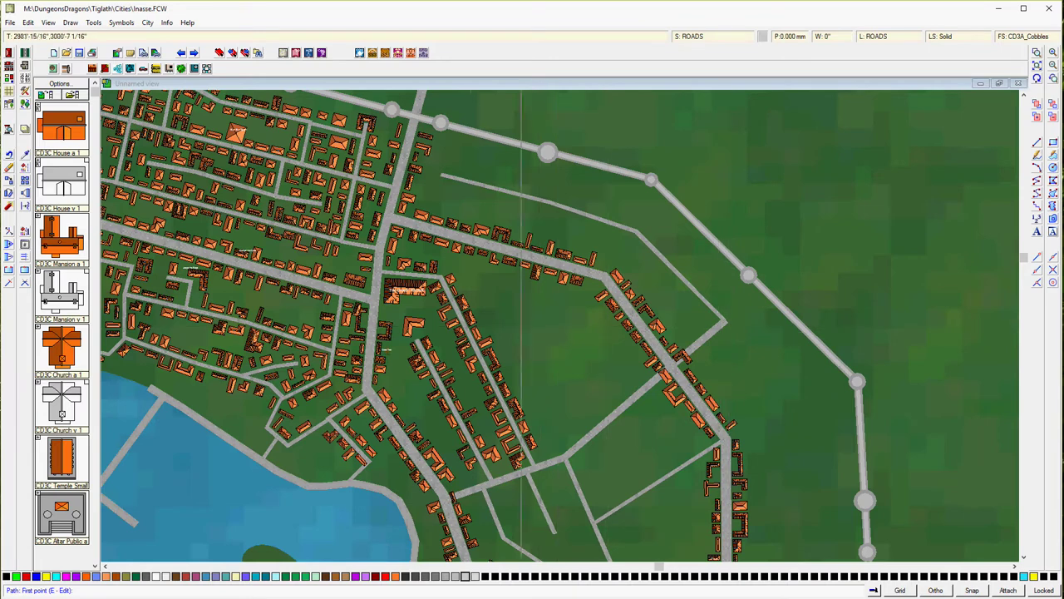
- Set Street options to put houses on both Left and Right sides
{"action": "left_click", "coordinate": [12, 65]}
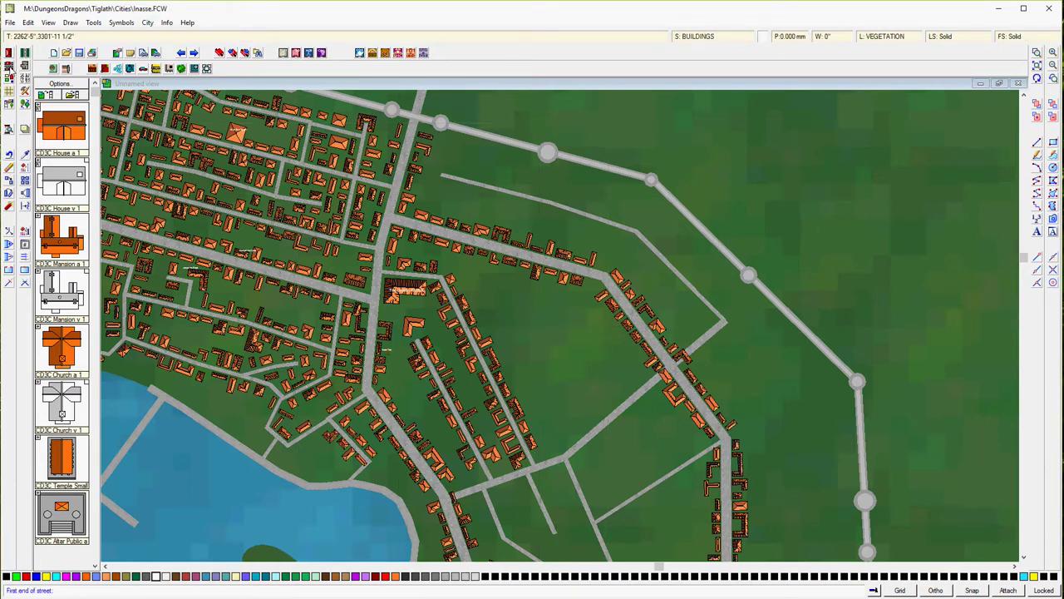
{"action": "left_click", "coordinate": [721, 317]}
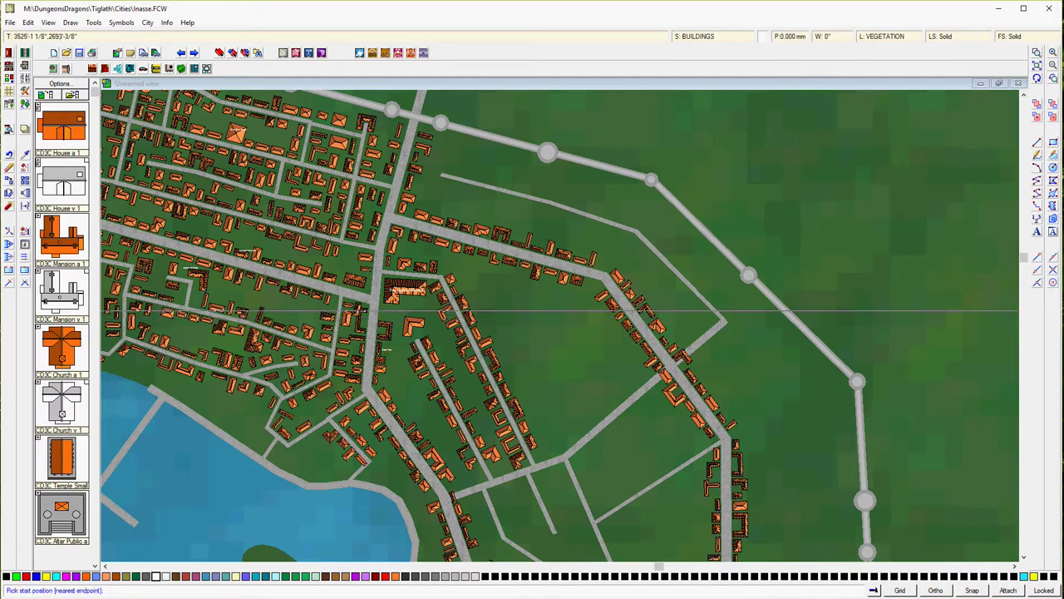
{"action": "left_click", "coordinate": [725, 312]}
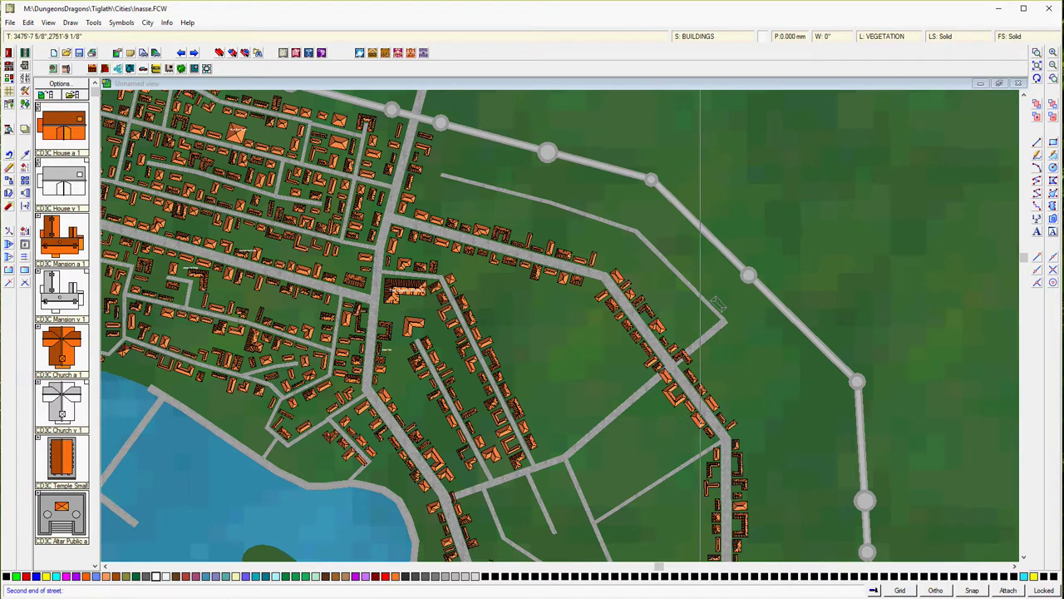
{"action": "left_click", "coordinate": [632, 236]}
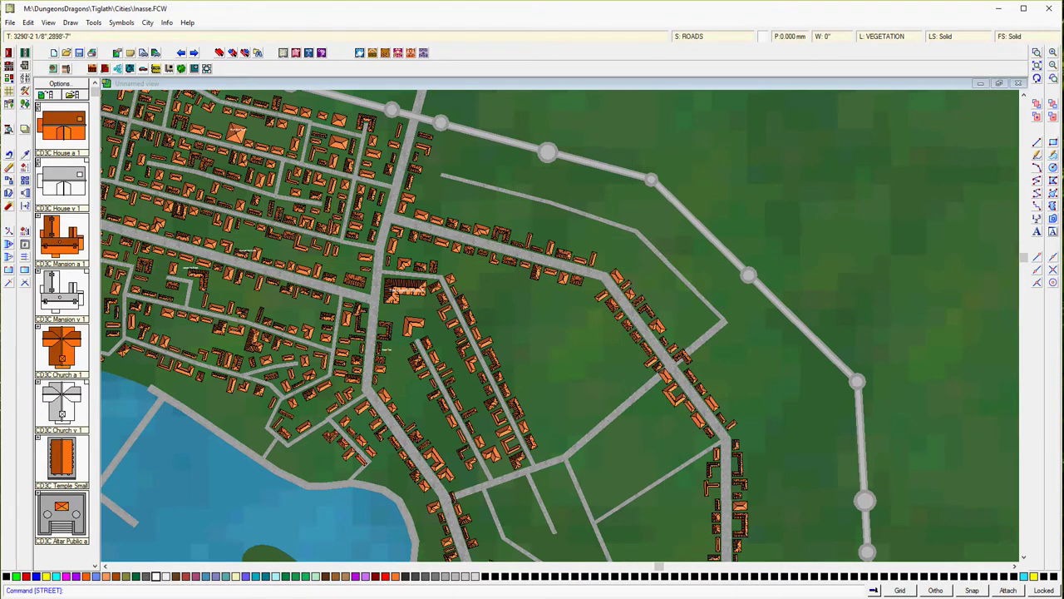
{"action": "left_click", "coordinate": [9, 66]}
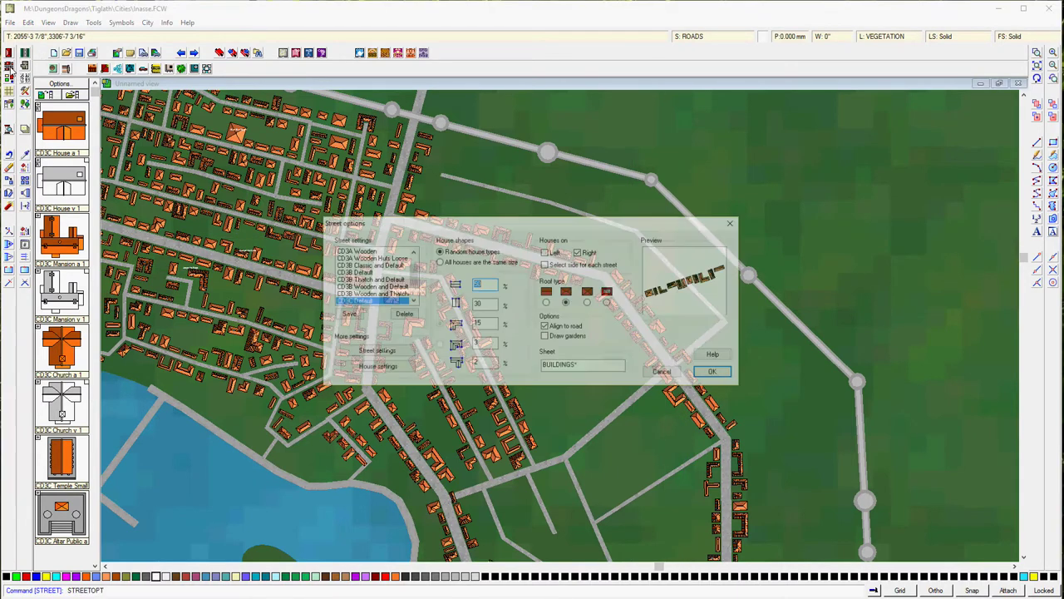
{"action": "left_click", "coordinate": [544, 252]}
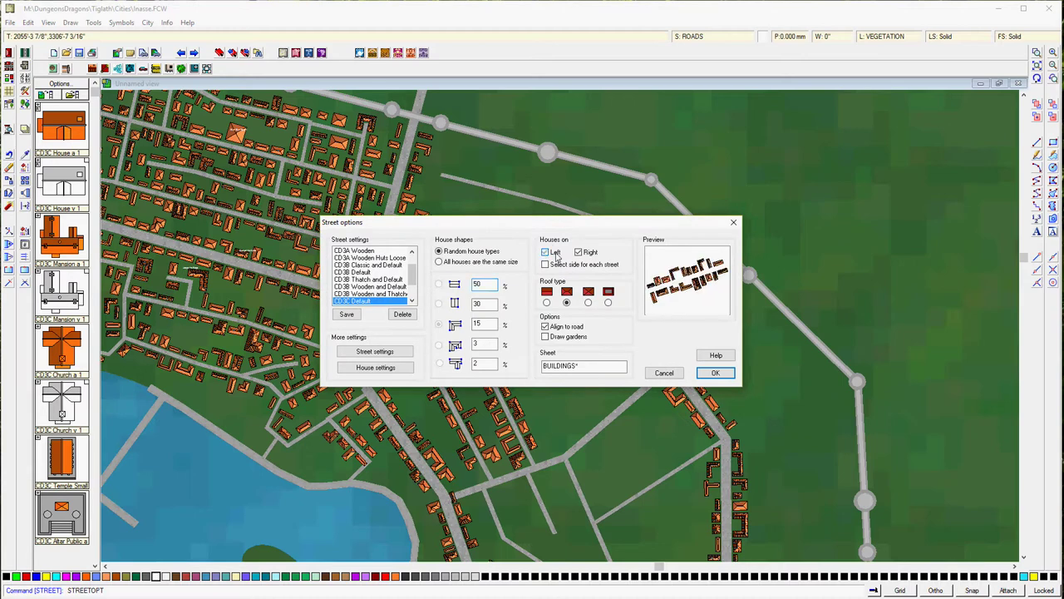
{"action": "left_click", "coordinate": [717, 373]}
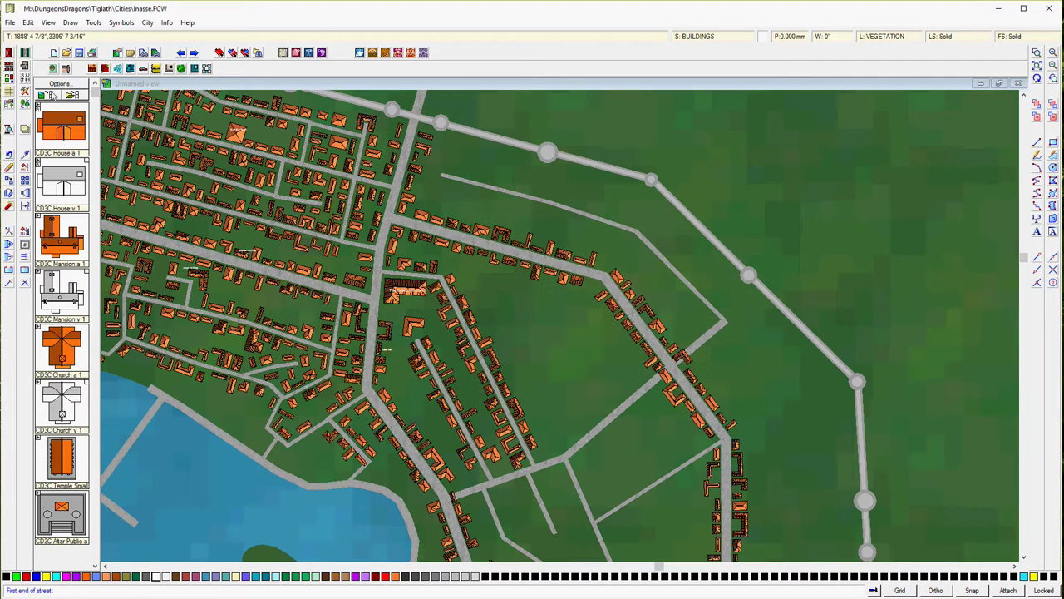
- Generate orange-roofed houses along the new road from its end to the northwest
{"action": "left_click", "coordinate": [722, 316]}
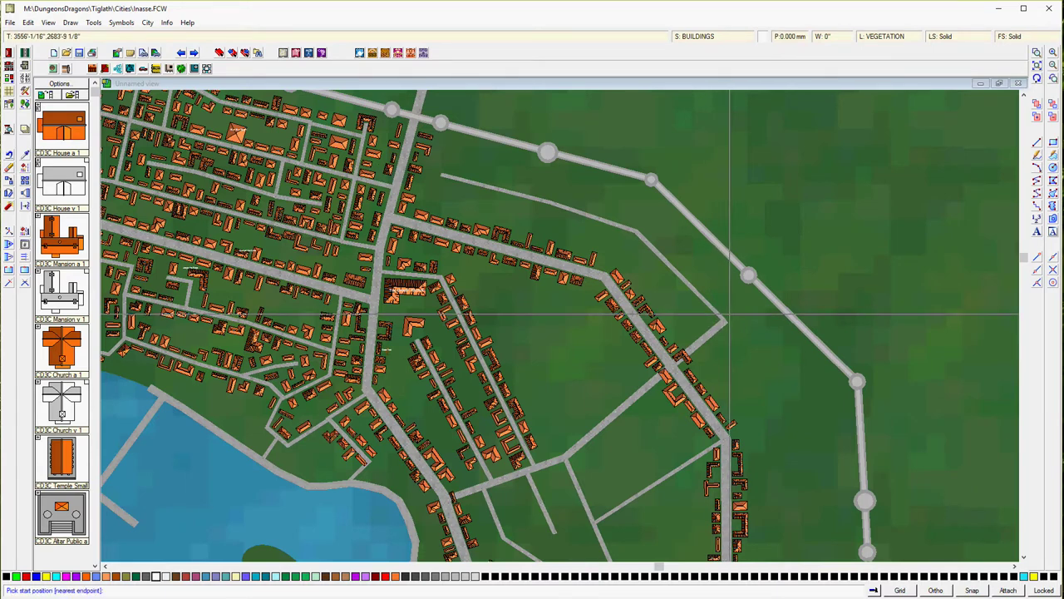
{"action": "left_click", "coordinate": [729, 316]}
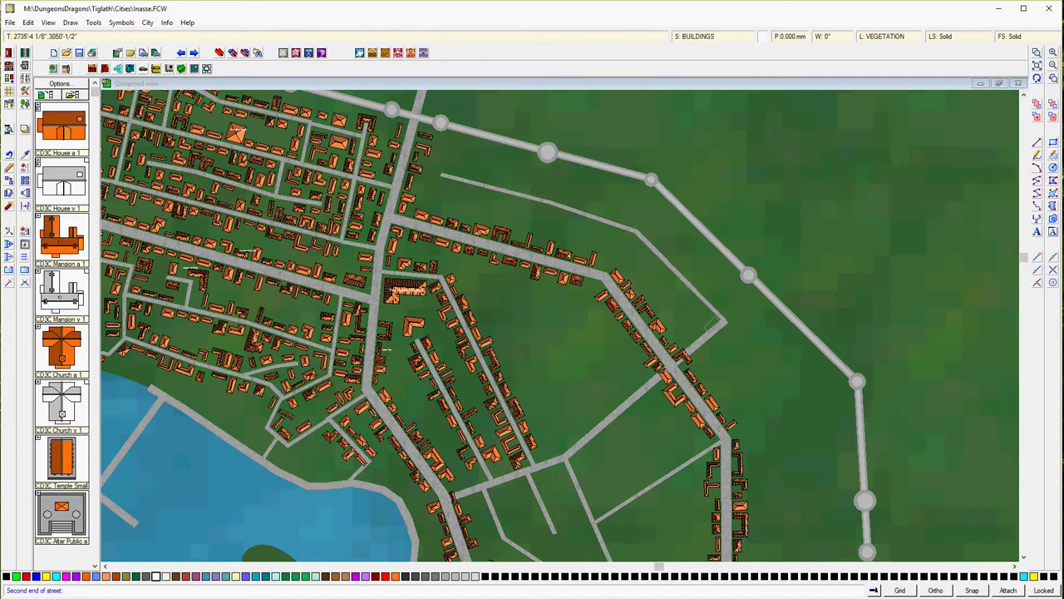
{"action": "left_click", "coordinate": [431, 181]}
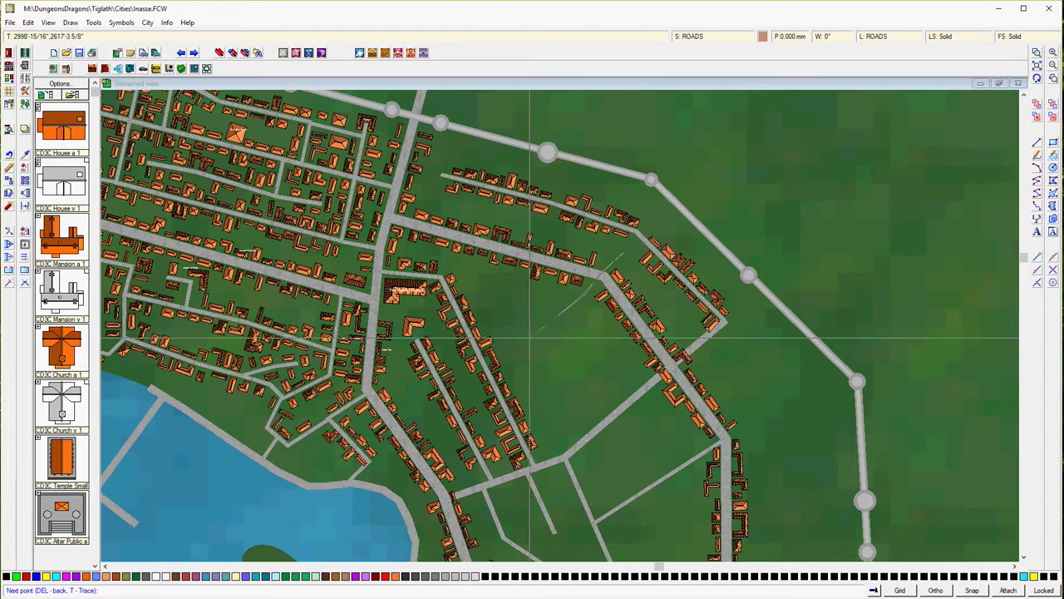
{"action": "left_click", "coordinate": [530, 339]}
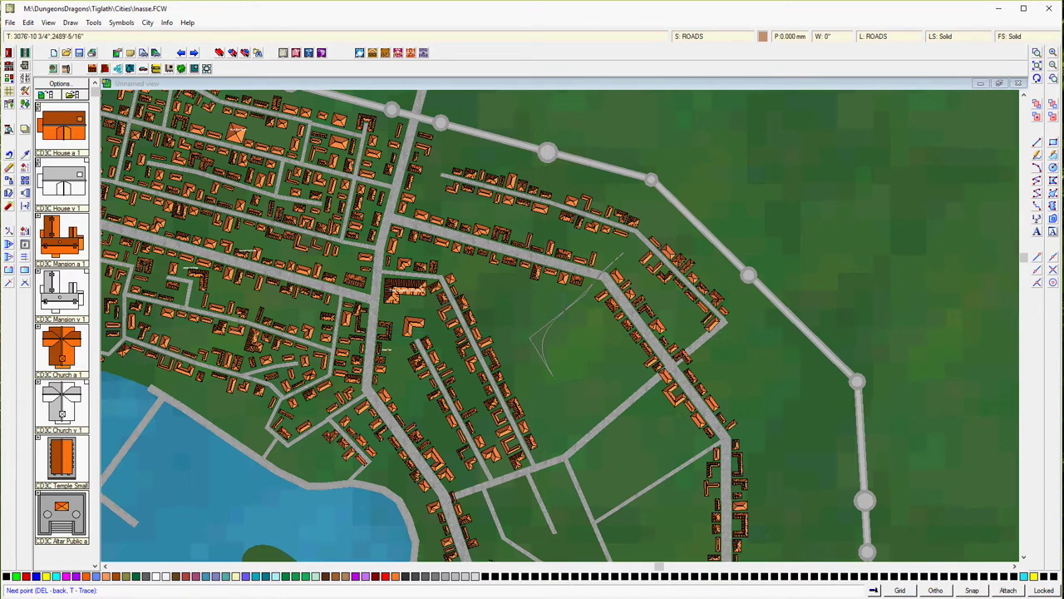
- Discard the unfinished curved path with Esc and undo
{"action": "left_click", "coordinate": [585, 431]}
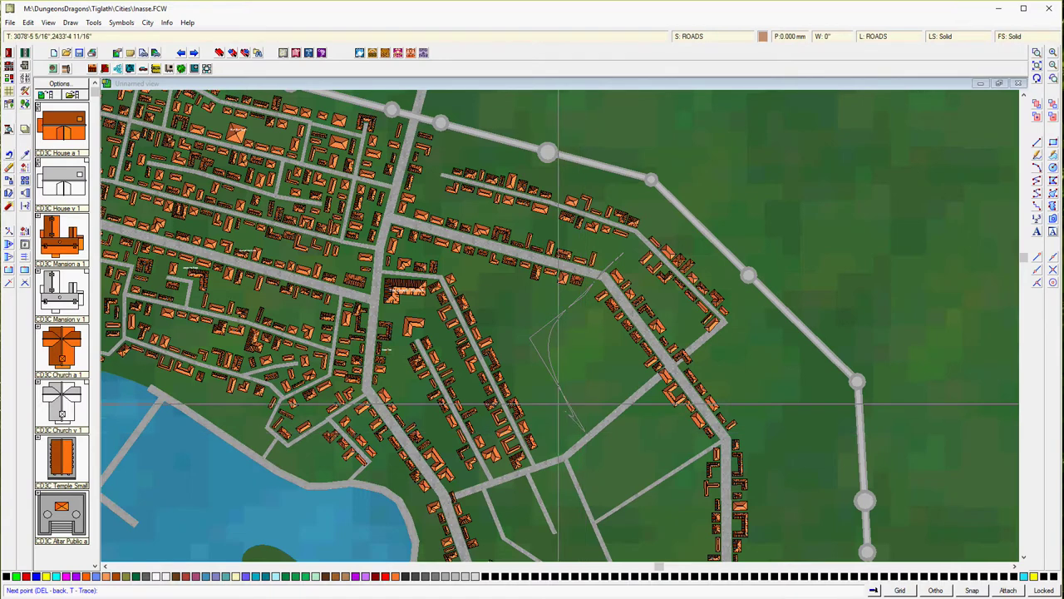
{"action": "right_click", "coordinate": [560, 403]}
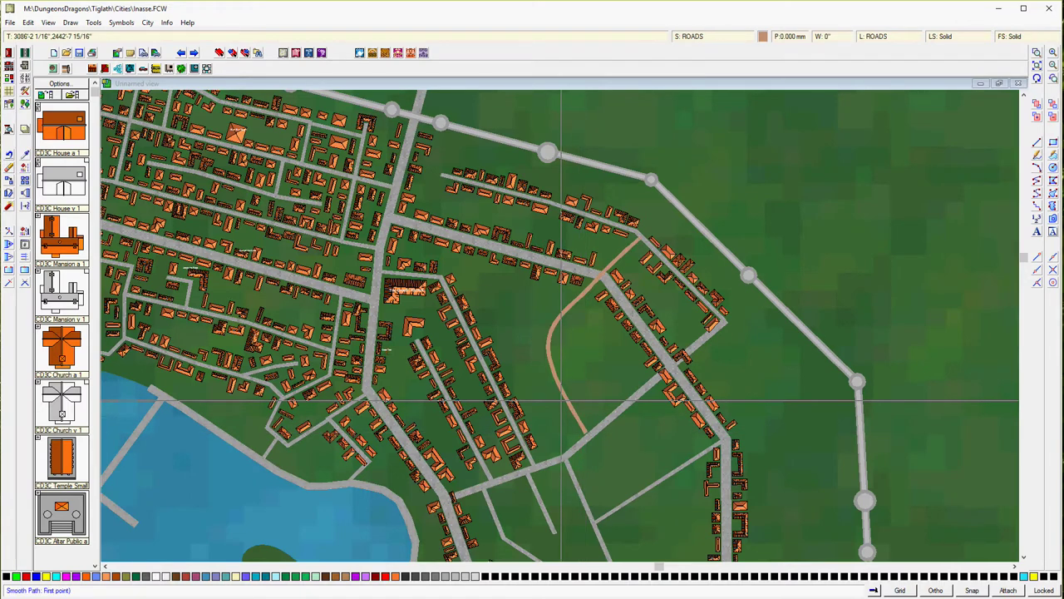
{"action": "key", "text": "Escape"}
{"action": "key", "text": "ctrl+z"}
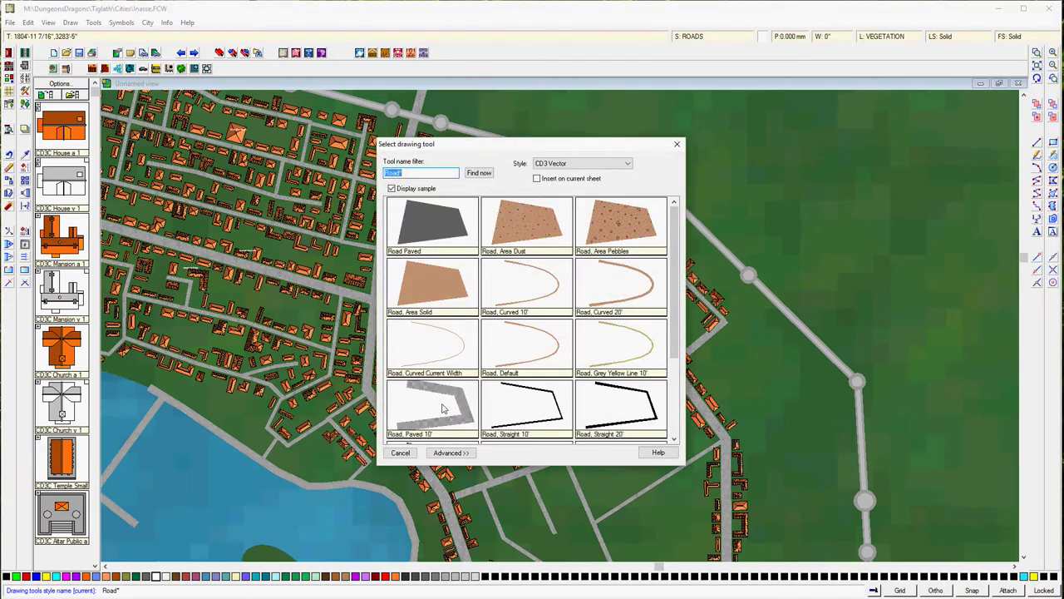
- Draw a Road, Paved 10' across the open green area east of centre
{"action": "double_click", "coordinate": [443, 407]}
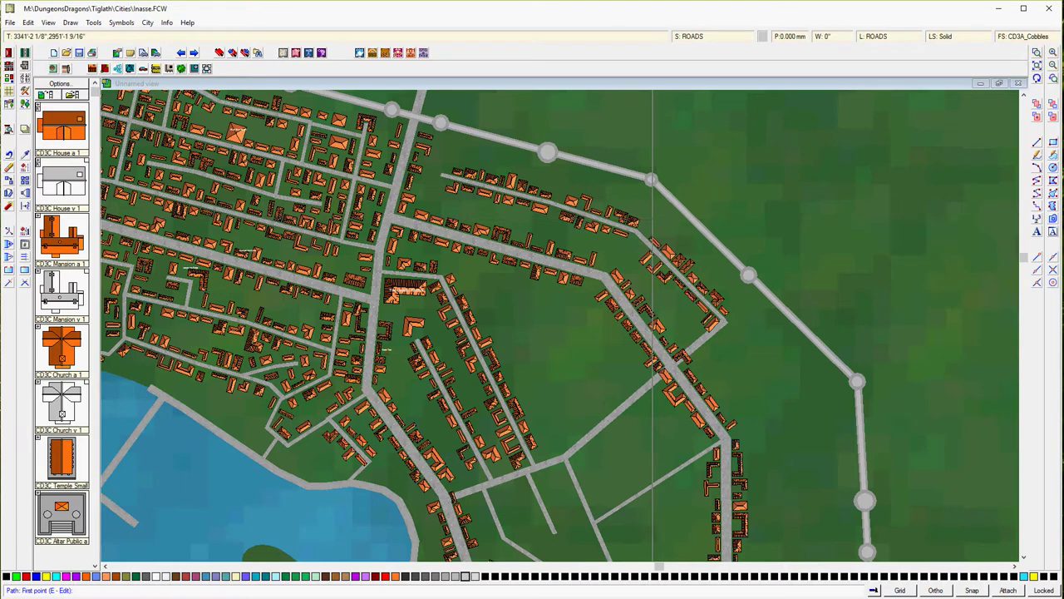
{"action": "left_click", "coordinate": [653, 218]}
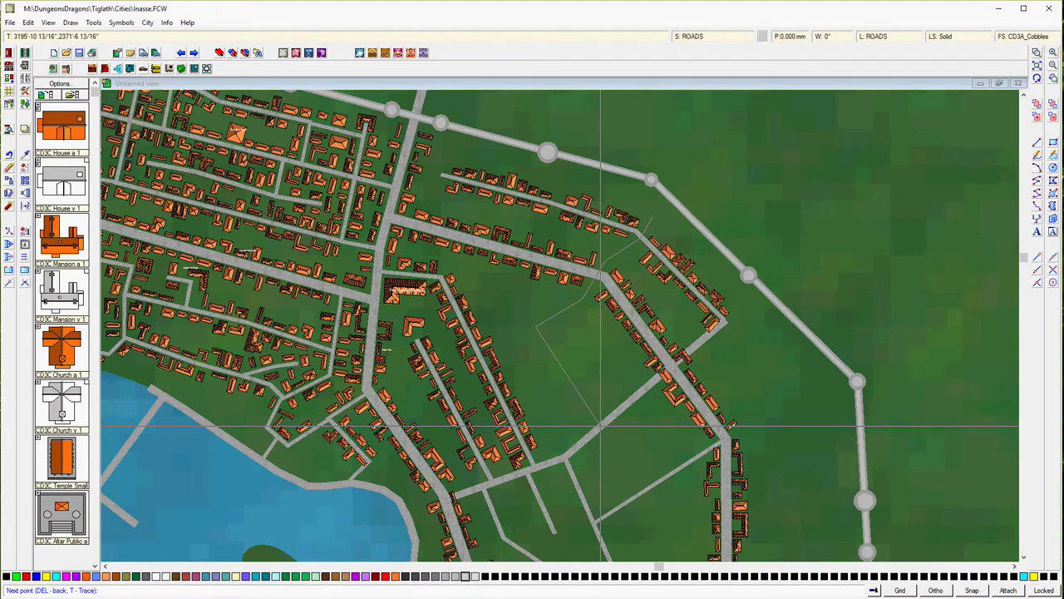
{"action": "left_click", "coordinate": [601, 427]}
{"action": "right_click", "coordinate": [601, 427]}
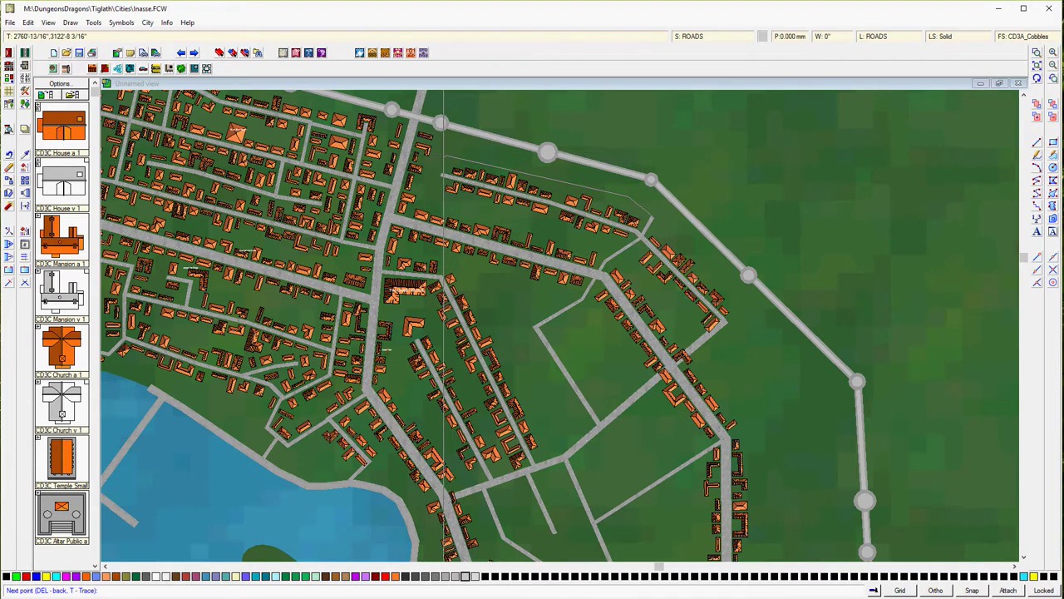
- Finish the cobbled road curving along the north side of the top house row
{"action": "right_click", "coordinate": [443, 156]}
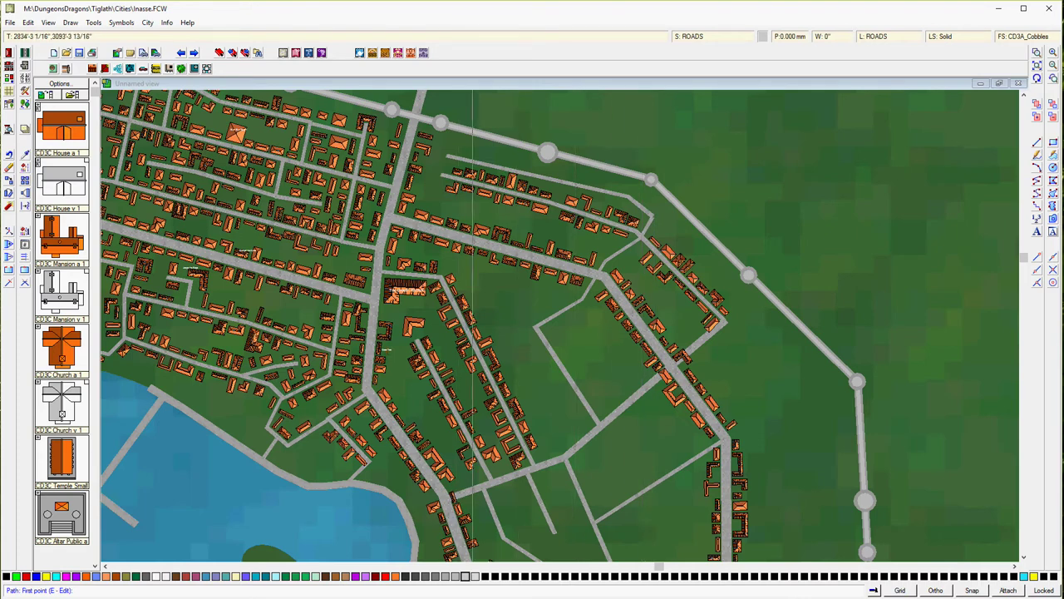
- Set Street options to place houses on the Left side only
{"action": "left_click", "coordinate": [9, 66]}
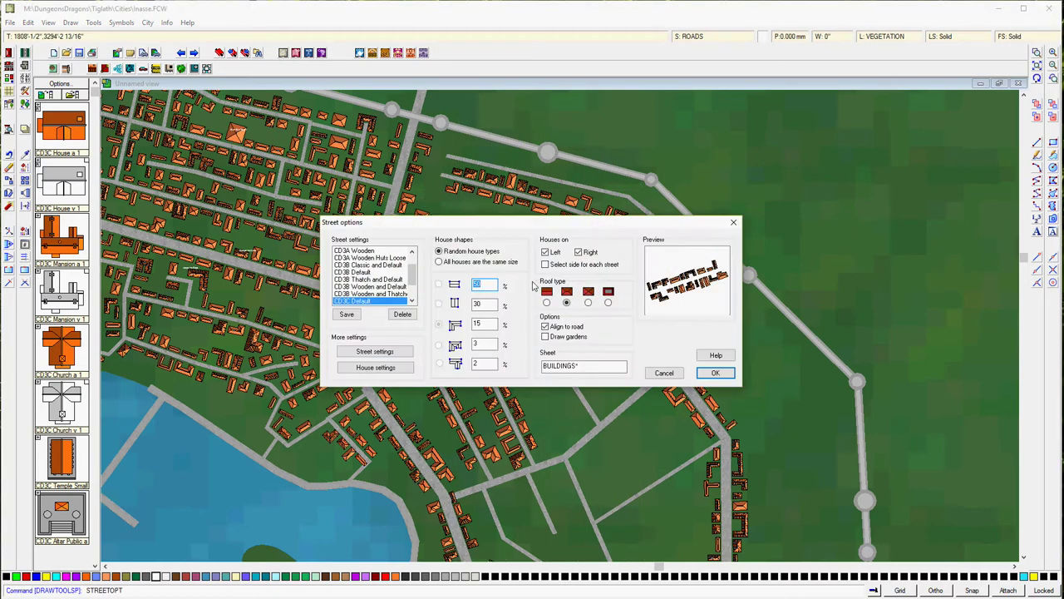
{"action": "left_click", "coordinate": [580, 253]}
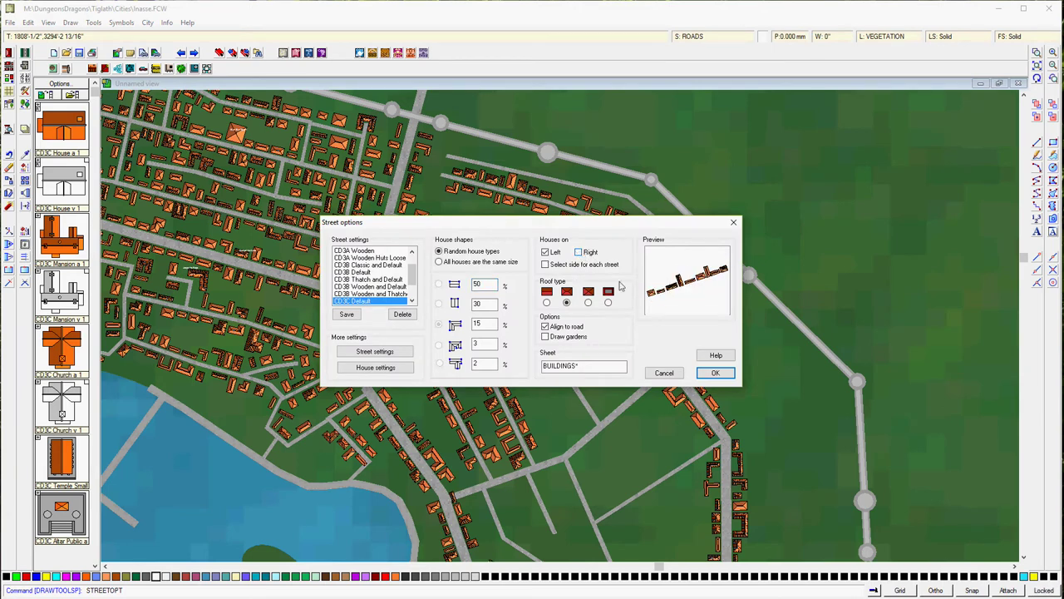
{"action": "left_click", "coordinate": [579, 253]}
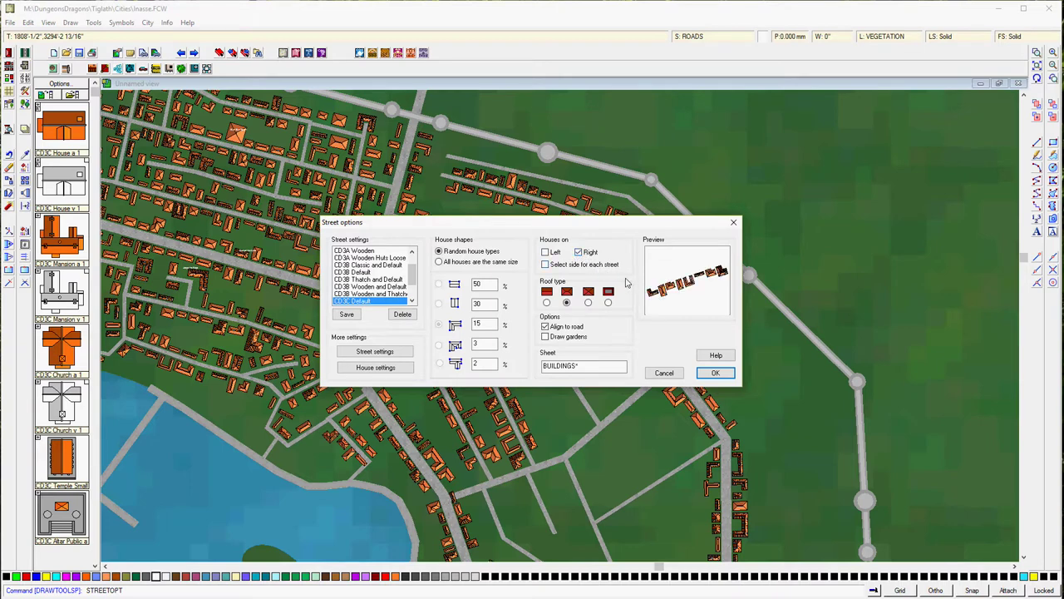
{"action": "left_click", "coordinate": [546, 253]}
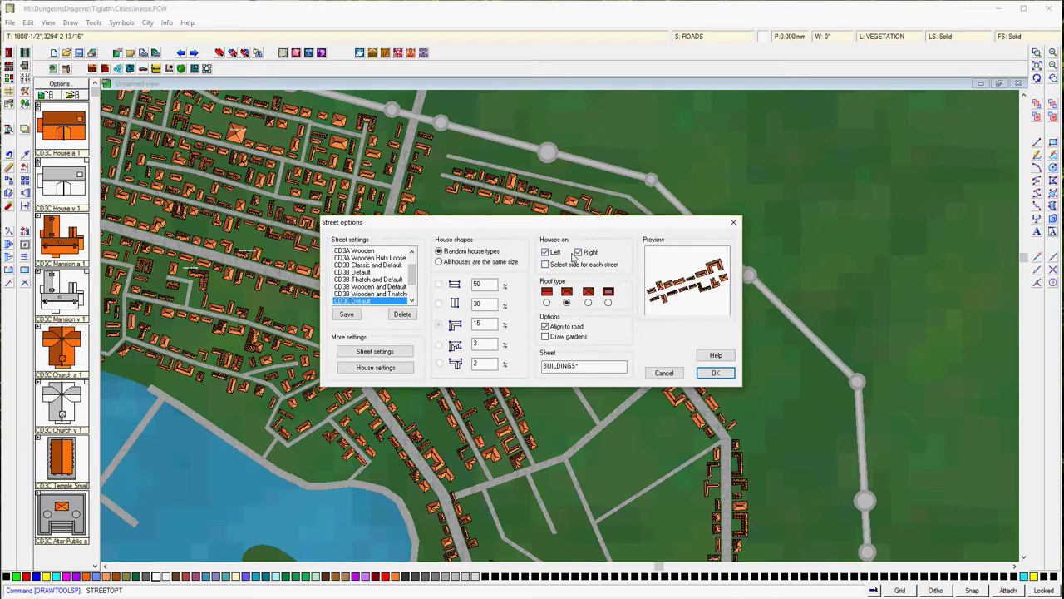
{"action": "left_click", "coordinate": [579, 252]}
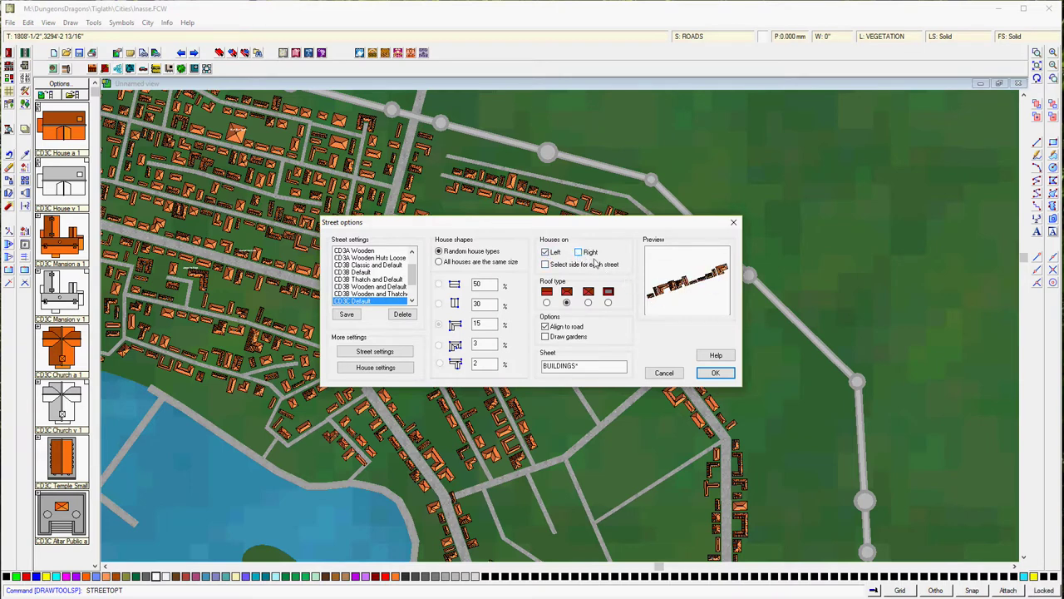
{"action": "left_click", "coordinate": [716, 374]}
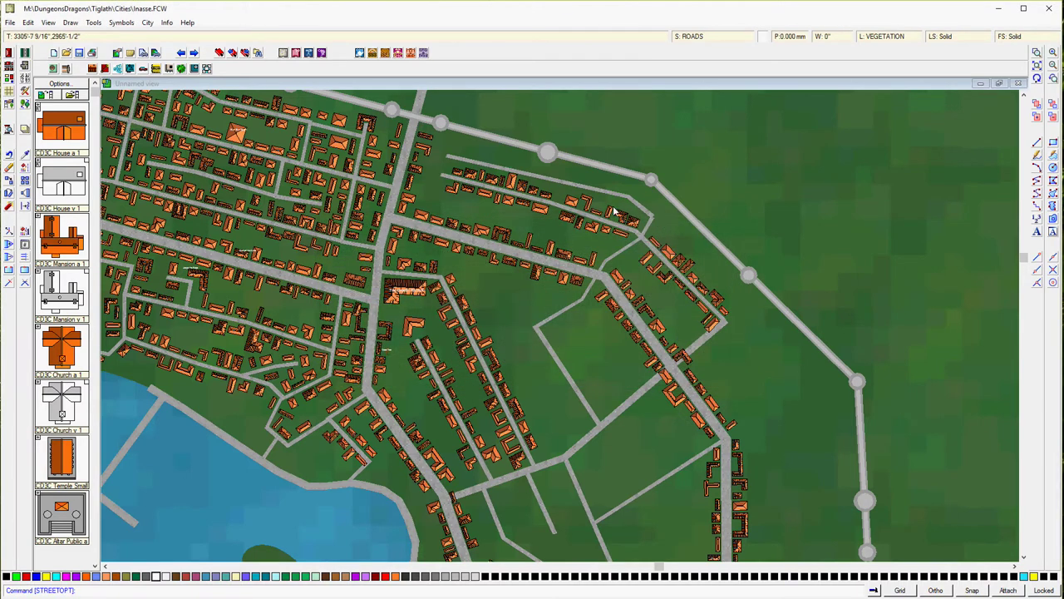
- Generate a one-sided row of orange-roofed houses along the new northern road
{"action": "left_click", "coordinate": [10, 65]}
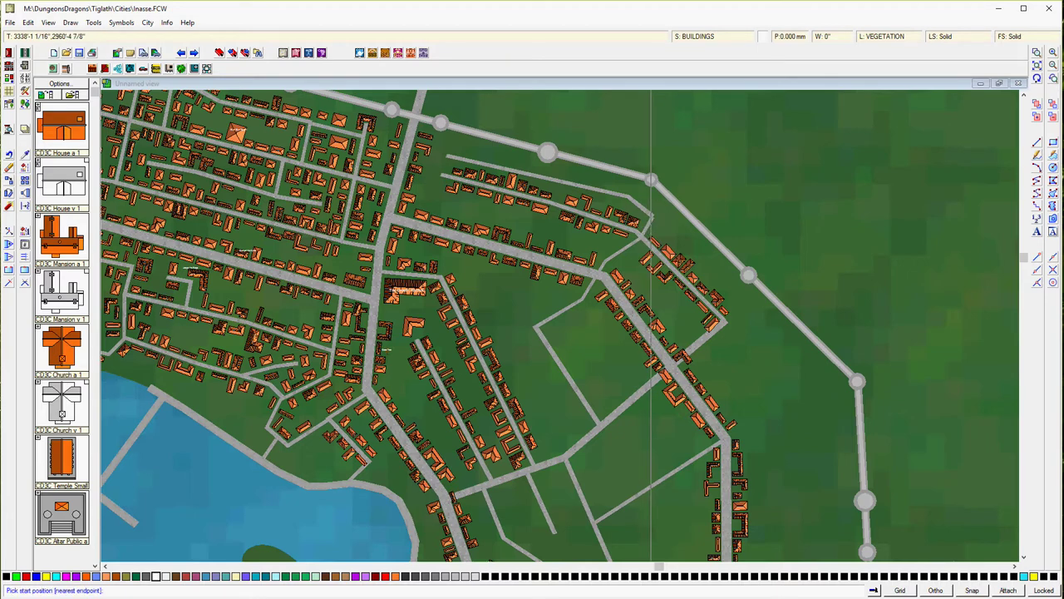
{"action": "left_click", "coordinate": [651, 210]}
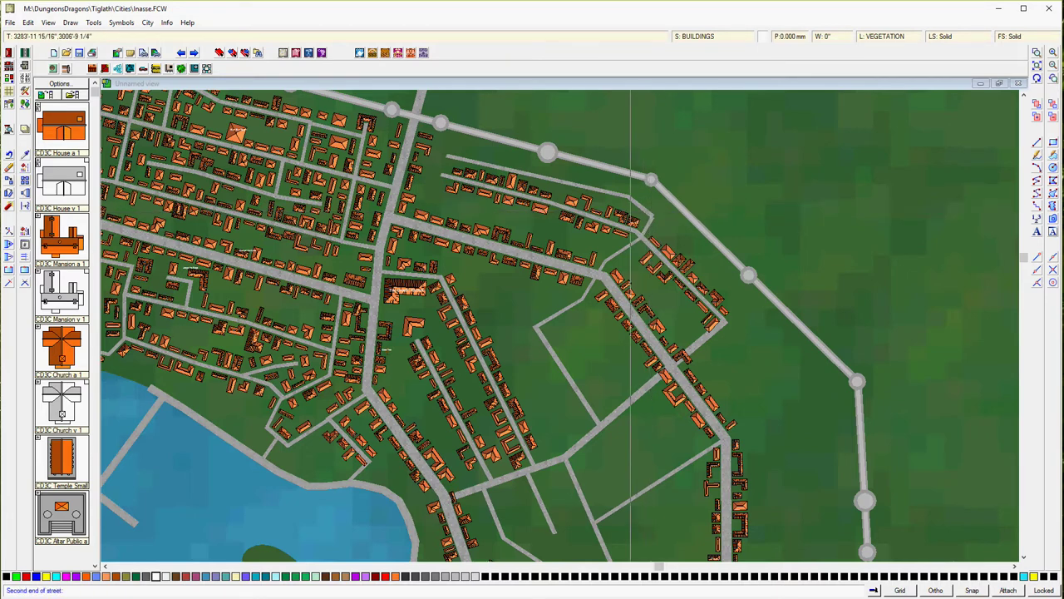
{"action": "left_click", "coordinate": [651, 193]}
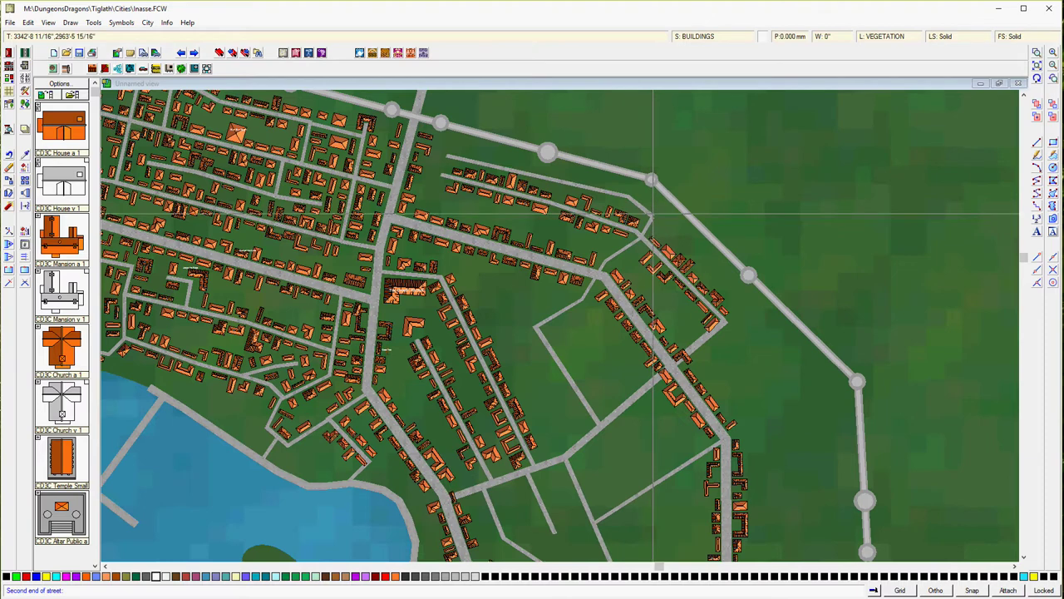
{"action": "left_click", "coordinate": [648, 212]}
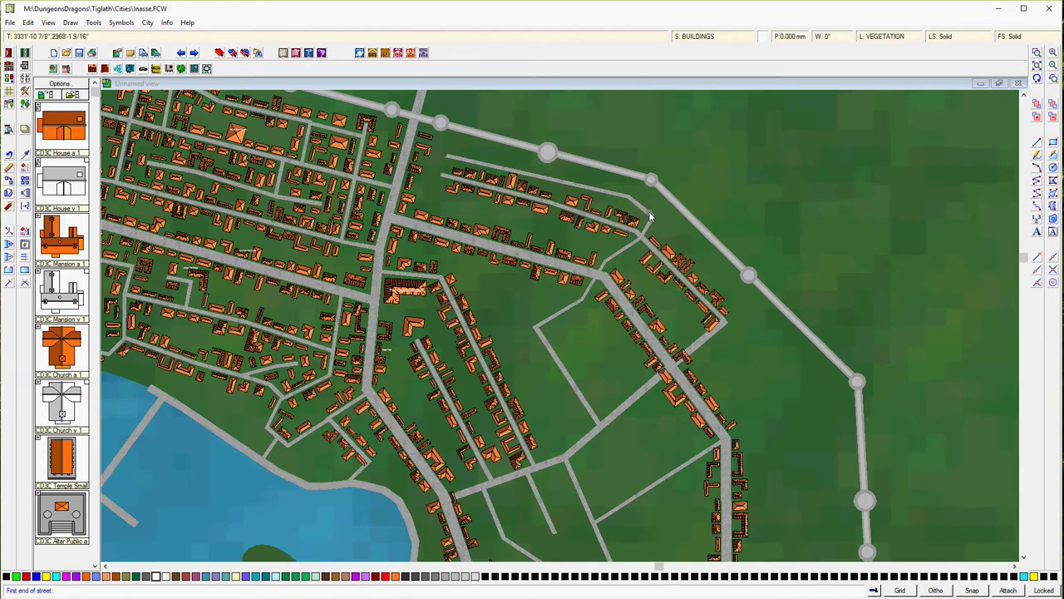
{"action": "left_click", "coordinate": [651, 216]}
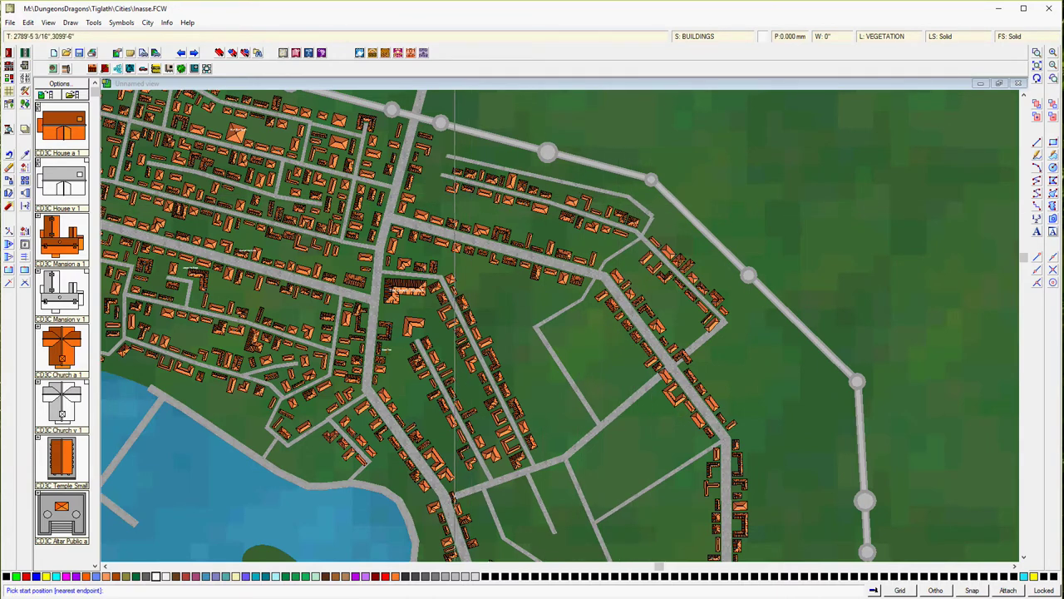
{"action": "left_click", "coordinate": [444, 154]}
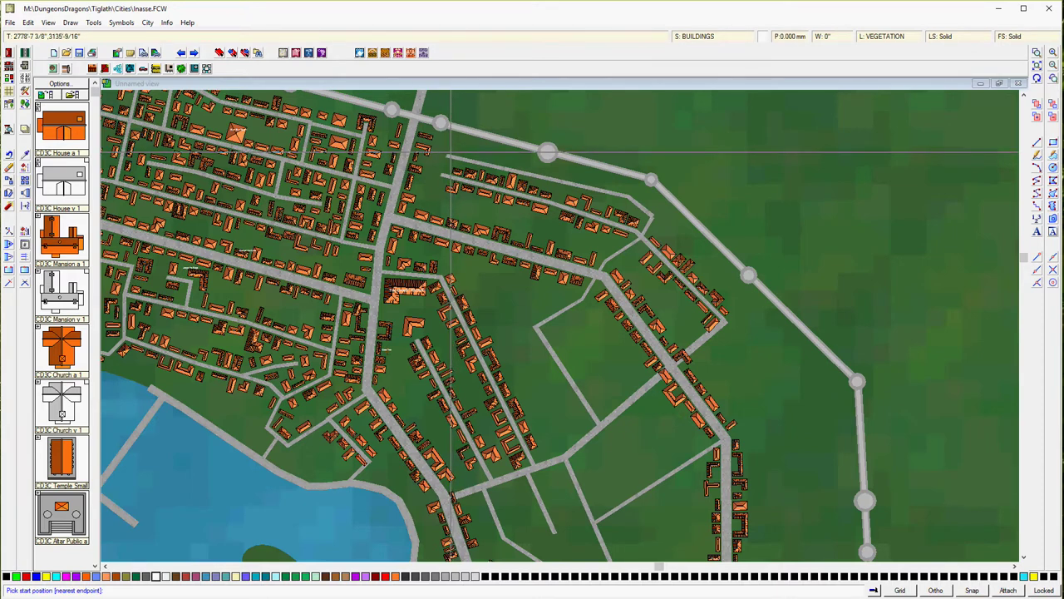
{"action": "left_click", "coordinate": [451, 155]}
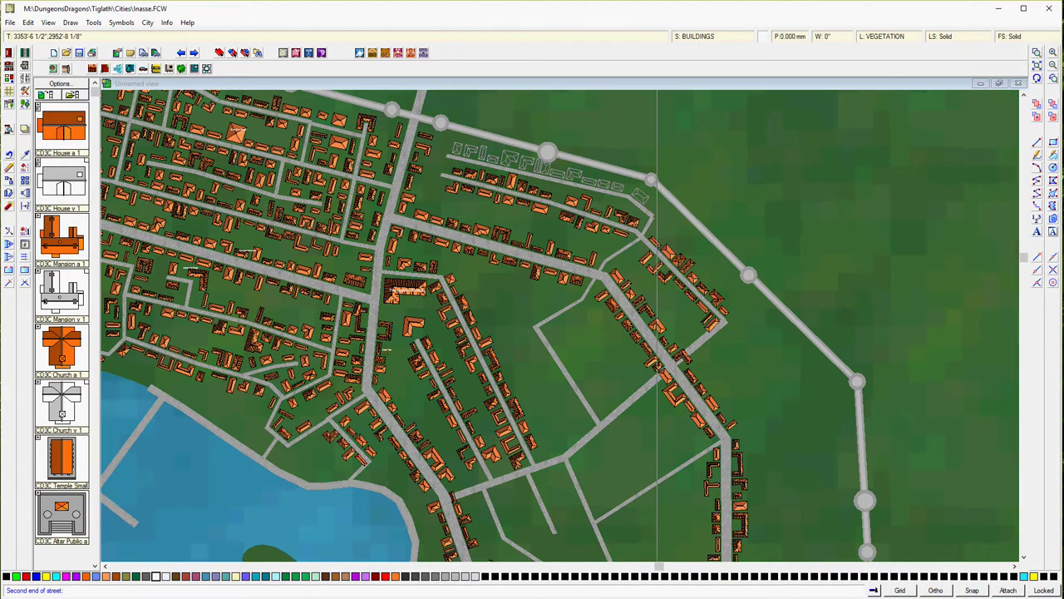
{"action": "left_click", "coordinate": [656, 213]}
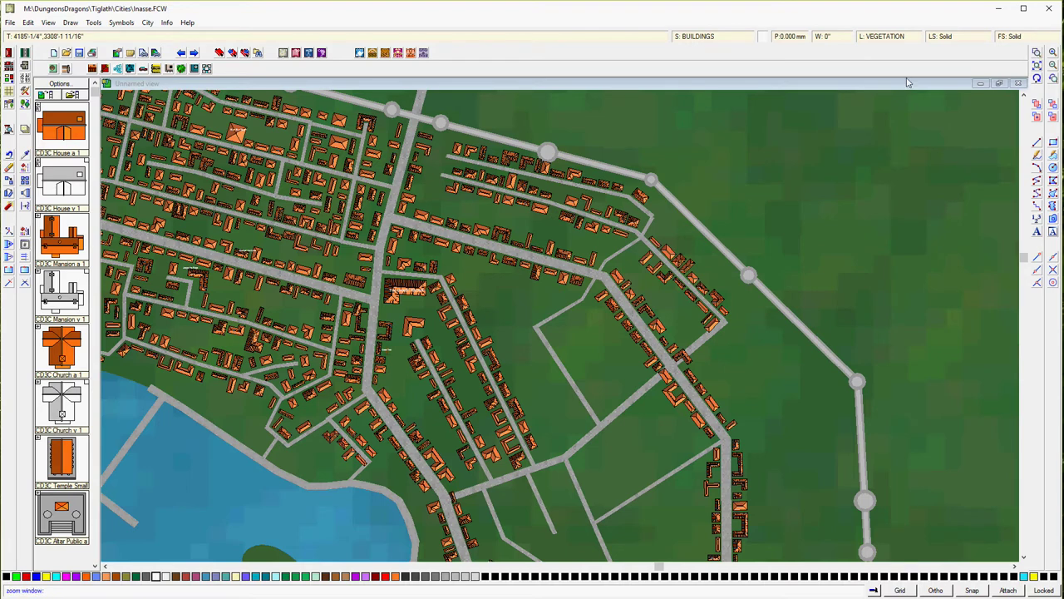
{"action": "left_click", "coordinate": [430, 126]}
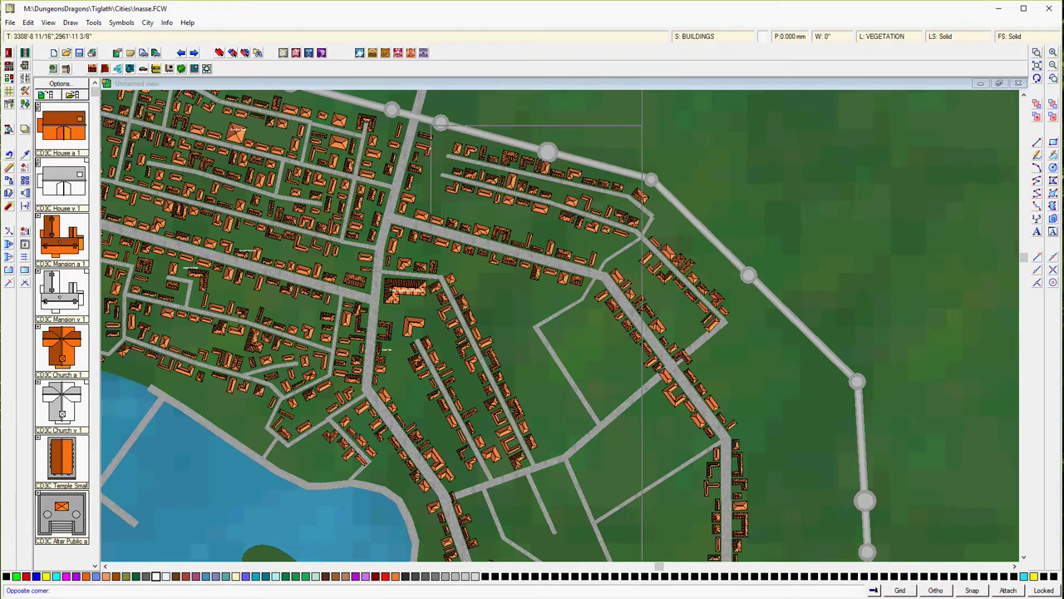
- Quick Move the two junction houses to the upper and lower streets' west ends, then redraw
{"action": "left_click", "coordinate": [647, 213]}
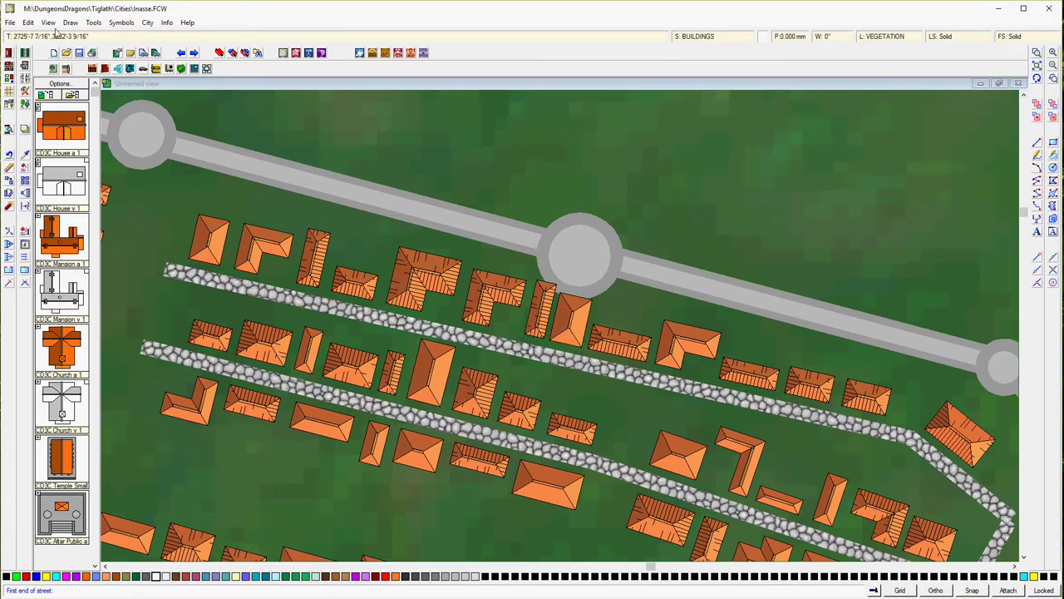
{"action": "left_click", "coordinate": [28, 22]}
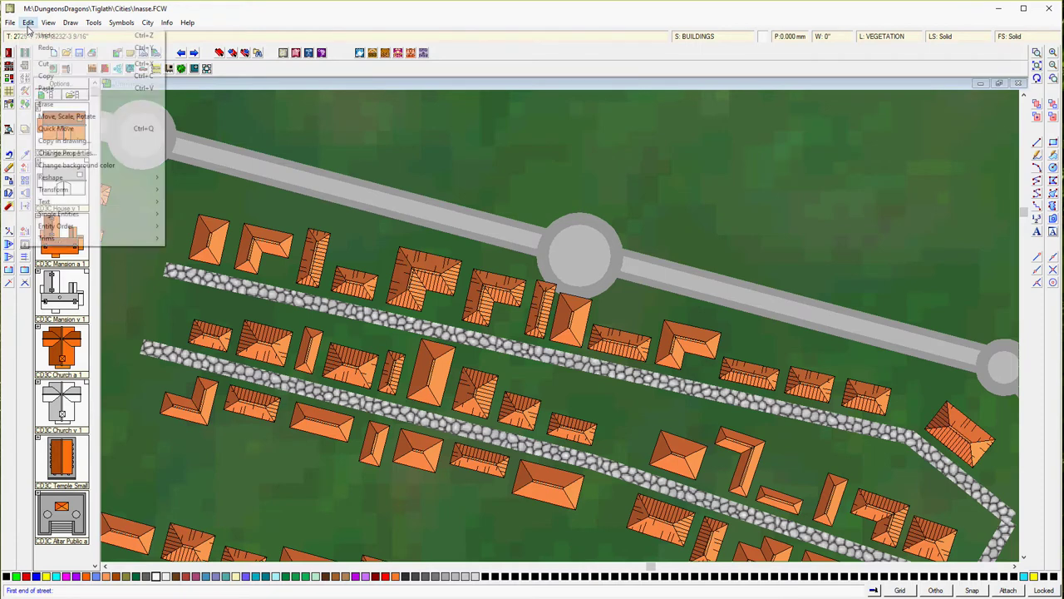
{"action": "left_click", "coordinate": [59, 129]}
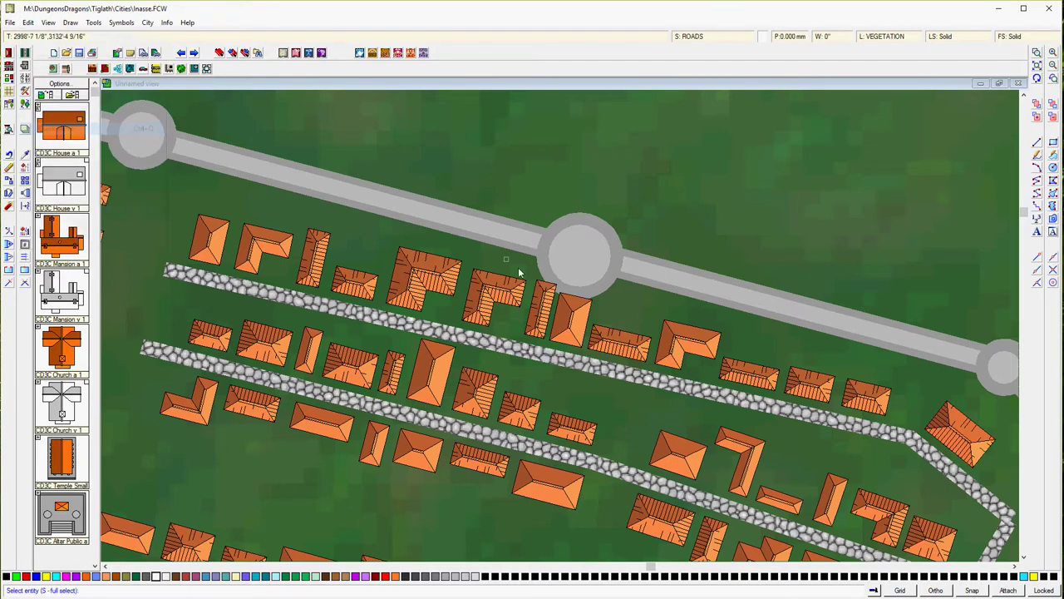
{"action": "left_click", "coordinate": [585, 341]}
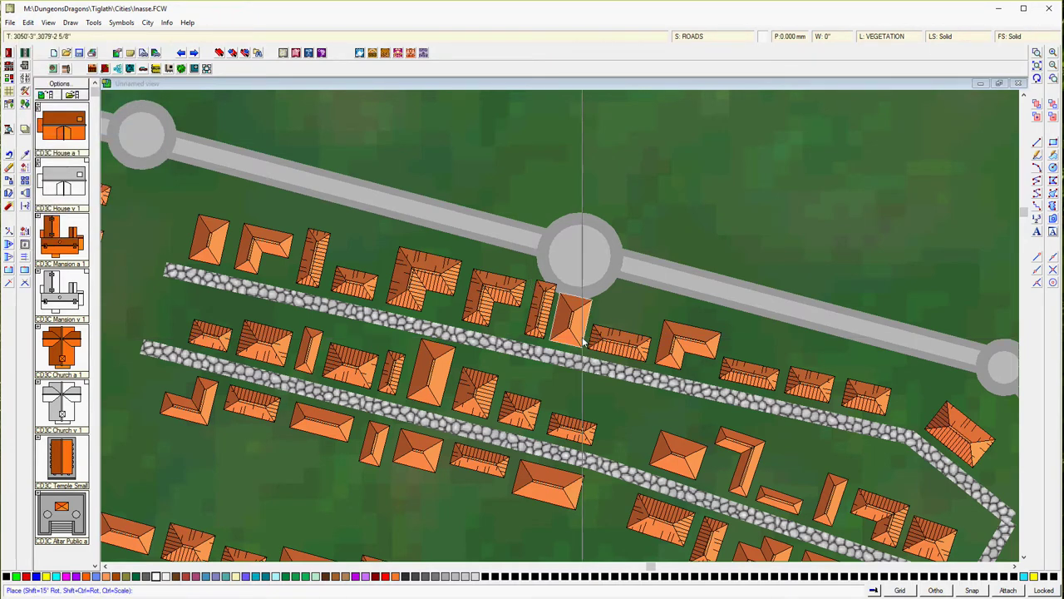
{"action": "left_click", "coordinate": [150, 263]}
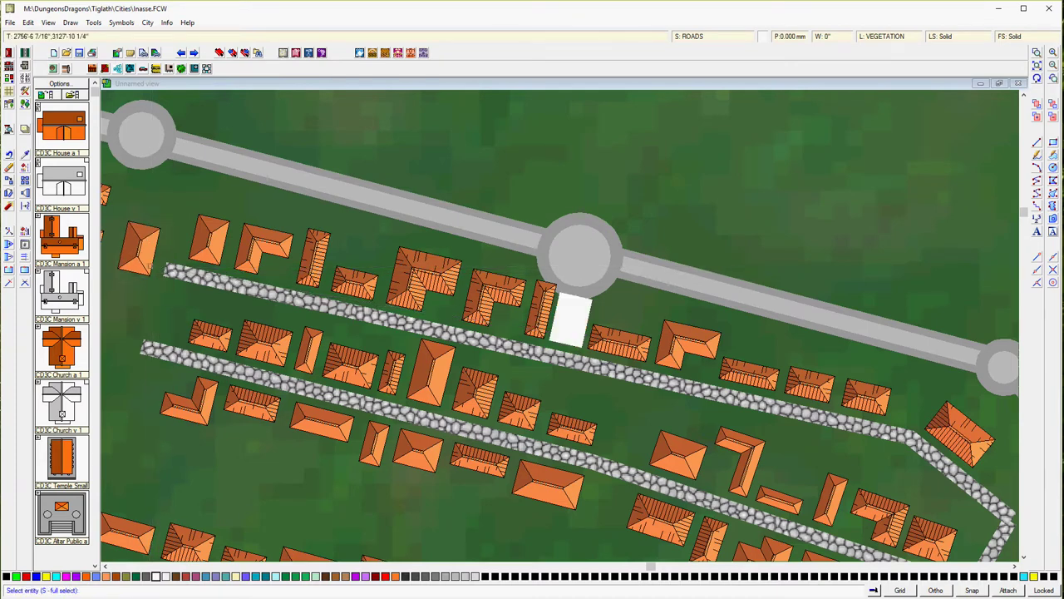
{"action": "left_click", "coordinate": [554, 324]}
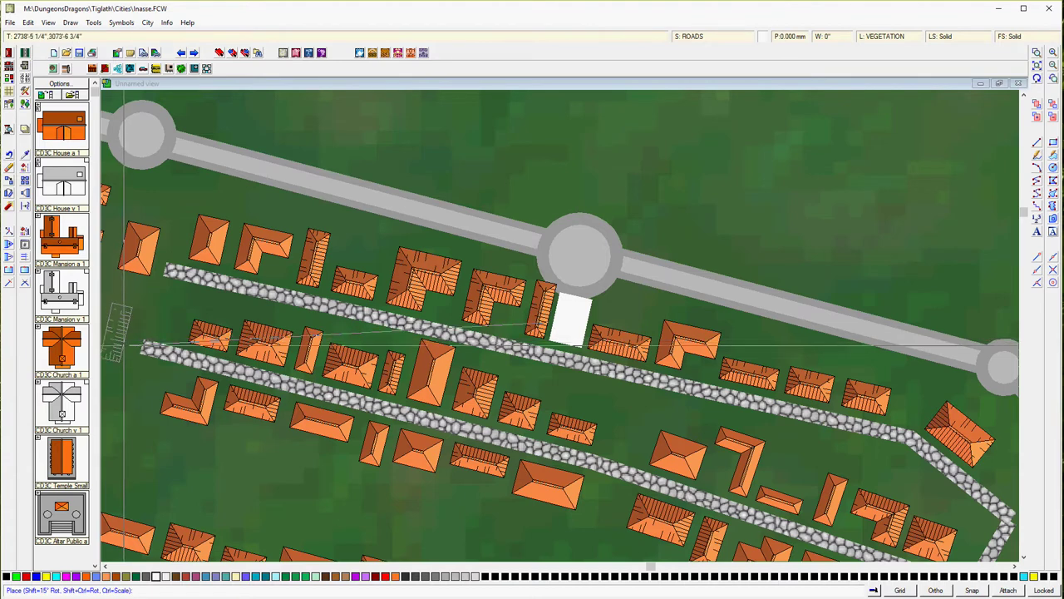
{"action": "left_click", "coordinate": [123, 336]}
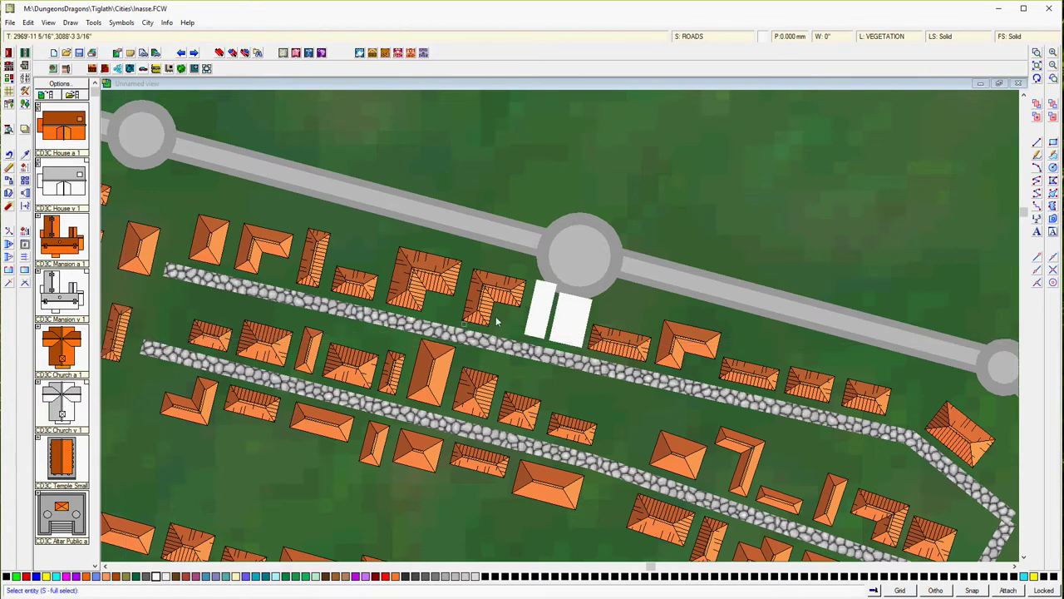
{"action": "left_click", "coordinate": [1036, 78]}
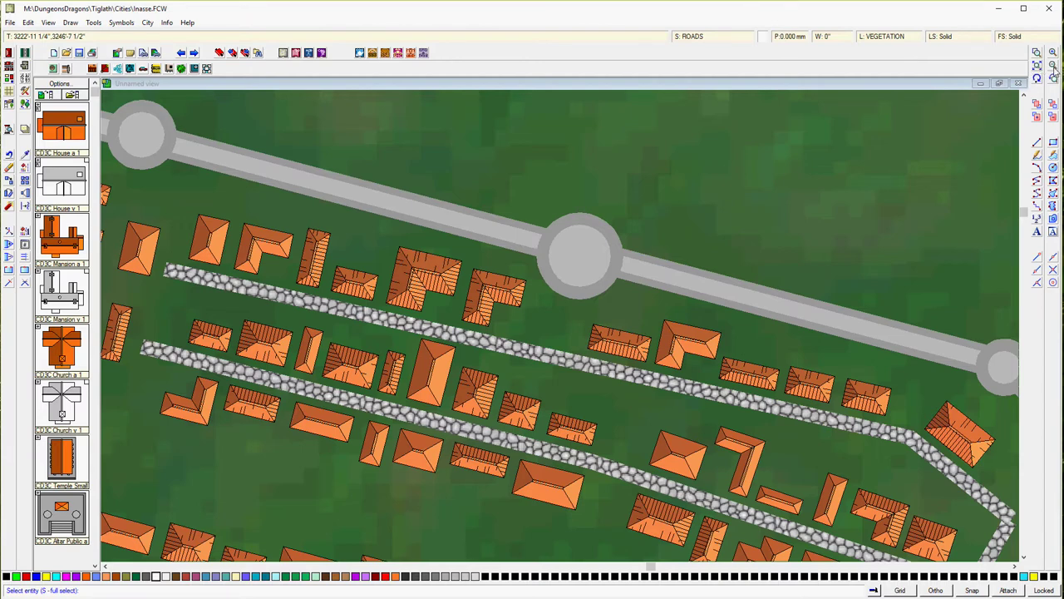
{"action": "left_click", "coordinate": [1053, 70]}
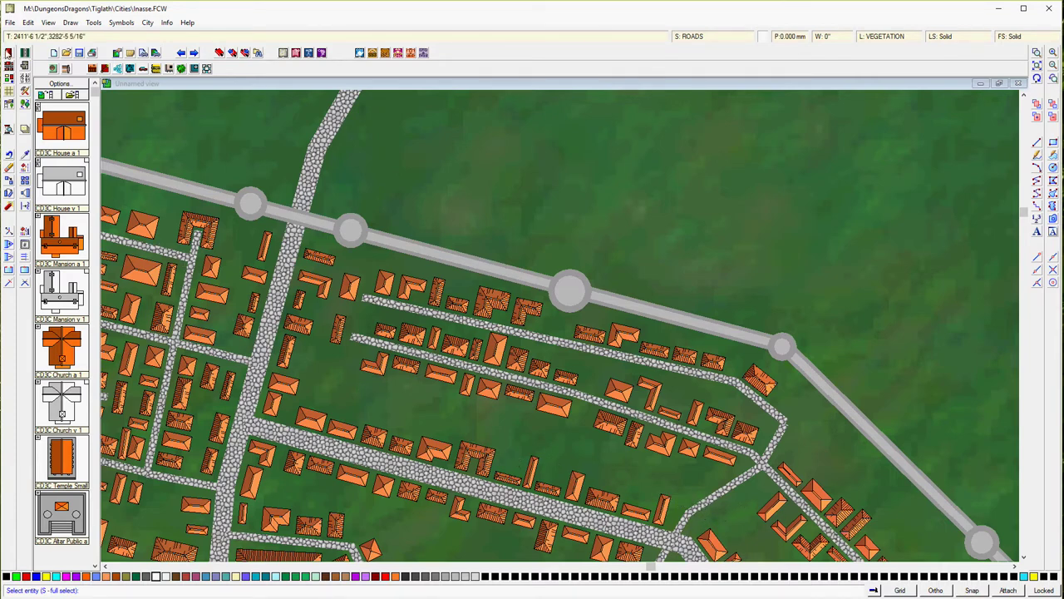
- Draw a Road Paved 10' (Cobbles) diagonally just below the middle house row
{"action": "left_click", "coordinate": [24, 53]}
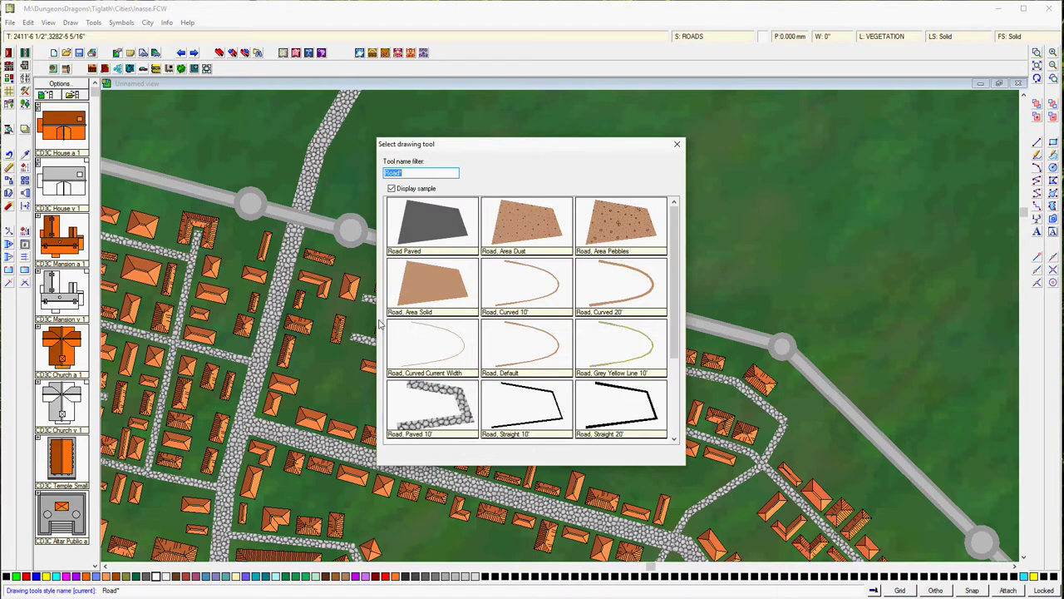
{"action": "double_click", "coordinate": [455, 418]}
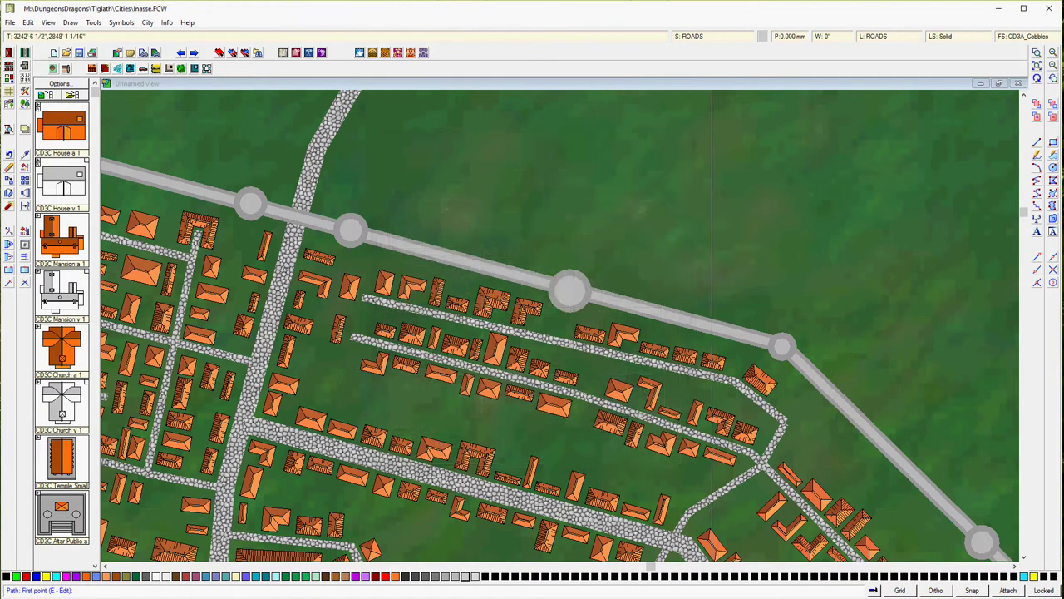
{"action": "left_click", "coordinate": [735, 481]}
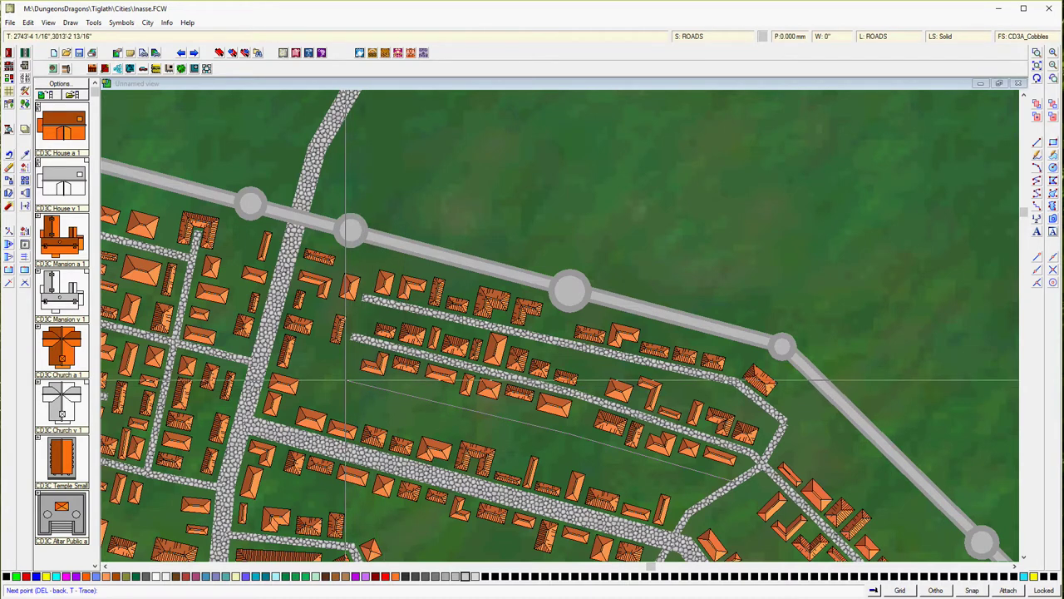
{"action": "left_click", "coordinate": [346, 381]}
{"action": "right_click", "coordinate": [346, 381]}
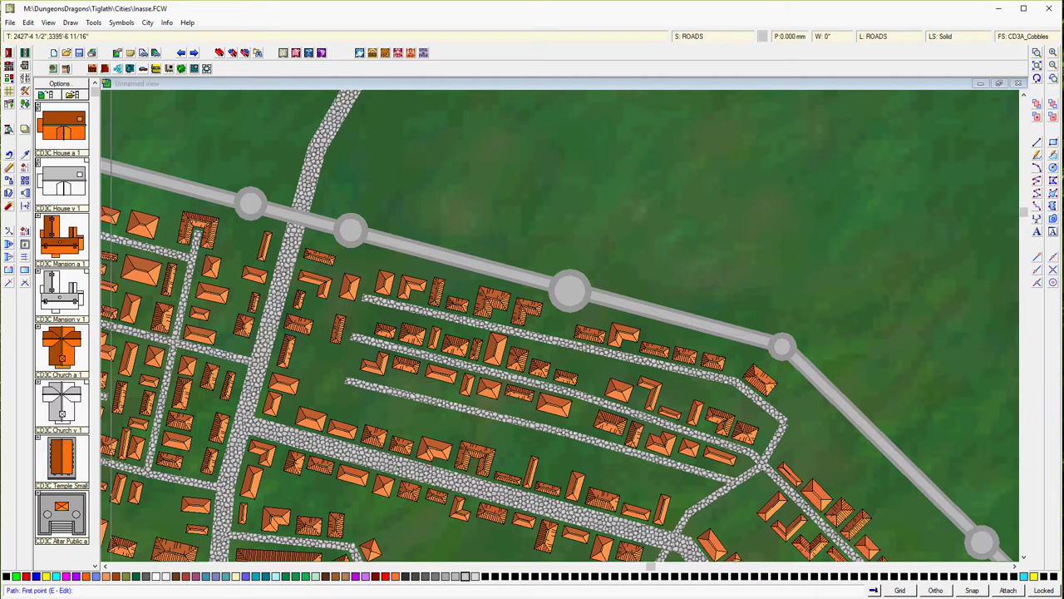
{"action": "left_click", "coordinate": [9, 66]}
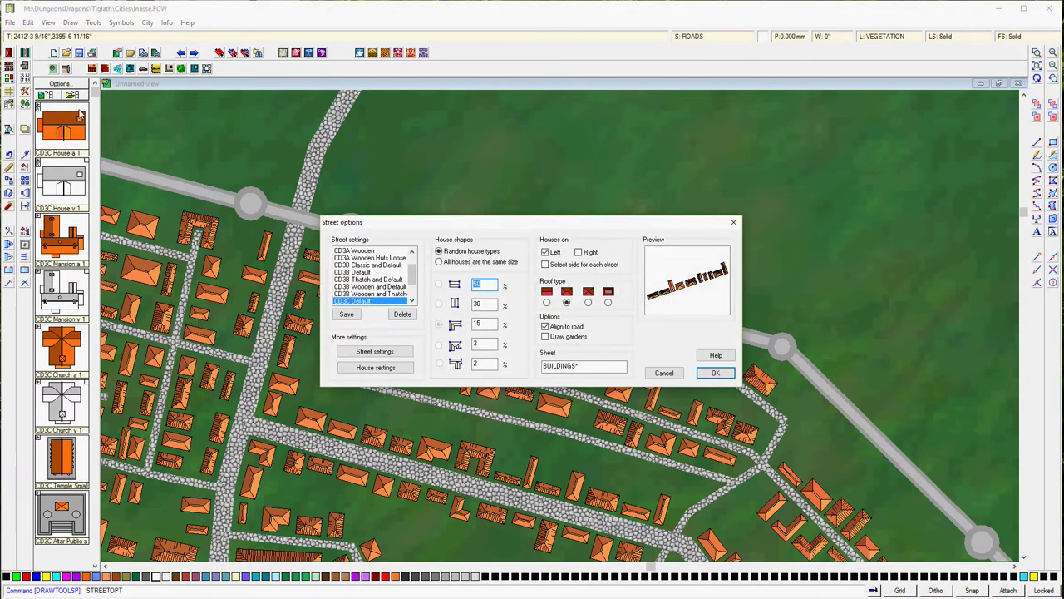
- Set Street options to place houses on the Right side only
{"action": "left_click", "coordinate": [579, 252]}
{"action": "left_click", "coordinate": [545, 252]}
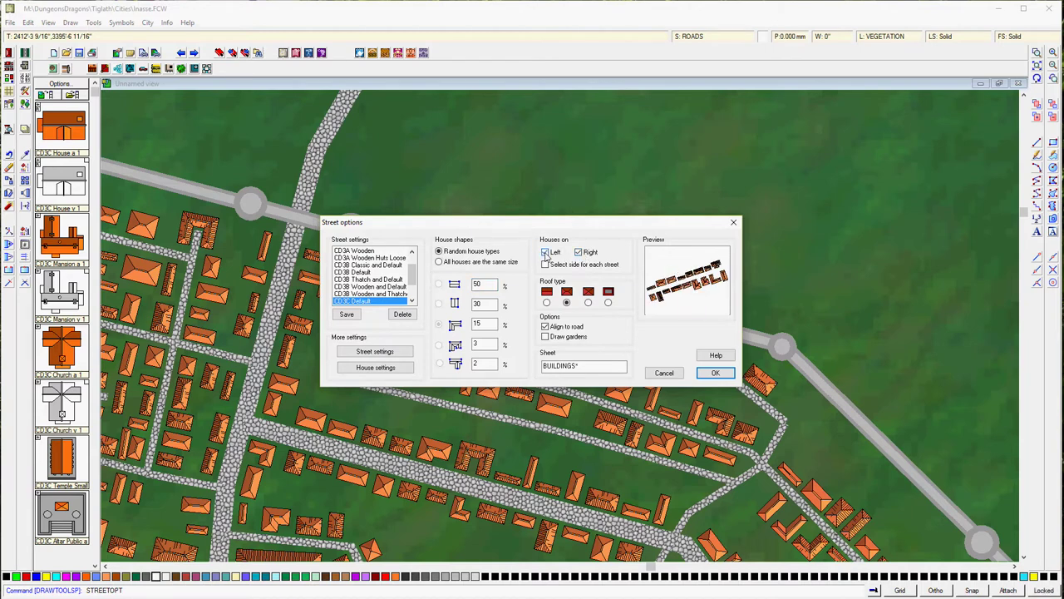
{"action": "left_click", "coordinate": [717, 374]}
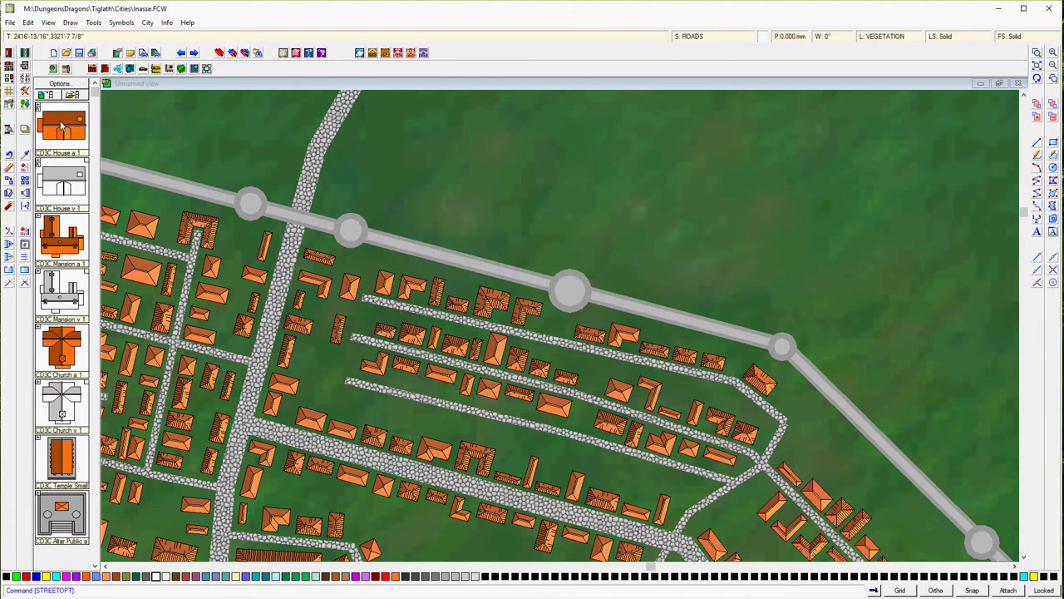
- Line the new cobbled street with a row of orange-roofed houses
{"action": "left_click", "coordinate": [9, 65]}
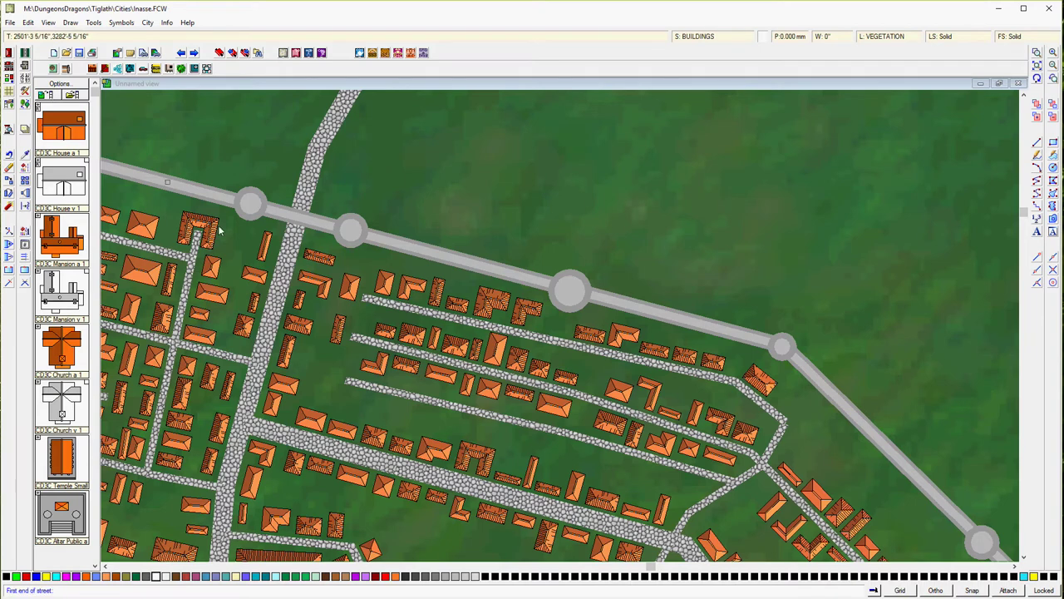
{"action": "left_click", "coordinate": [344, 383]}
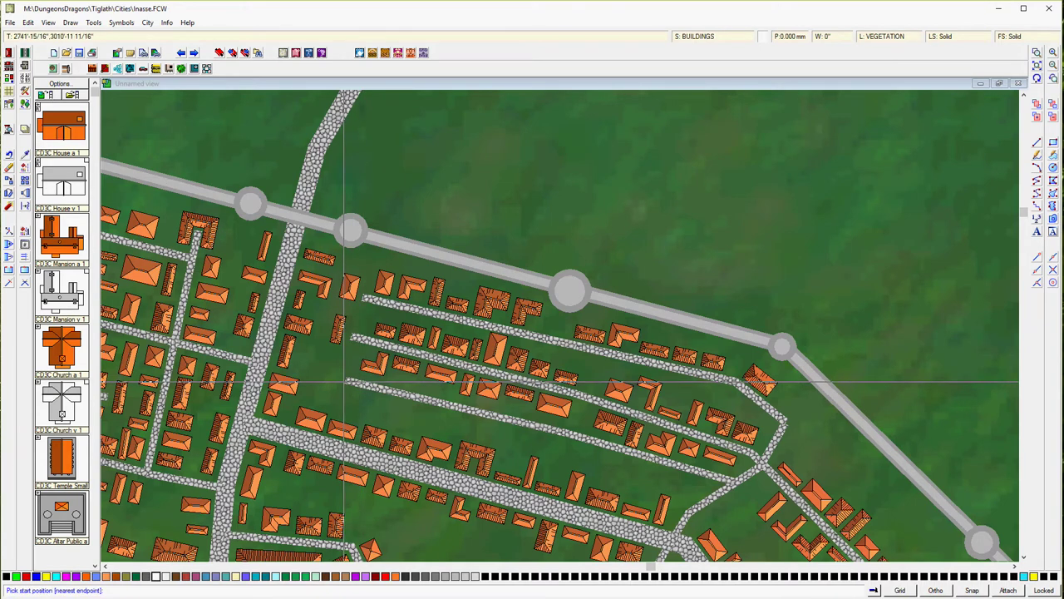
{"action": "left_click", "coordinate": [394, 407]}
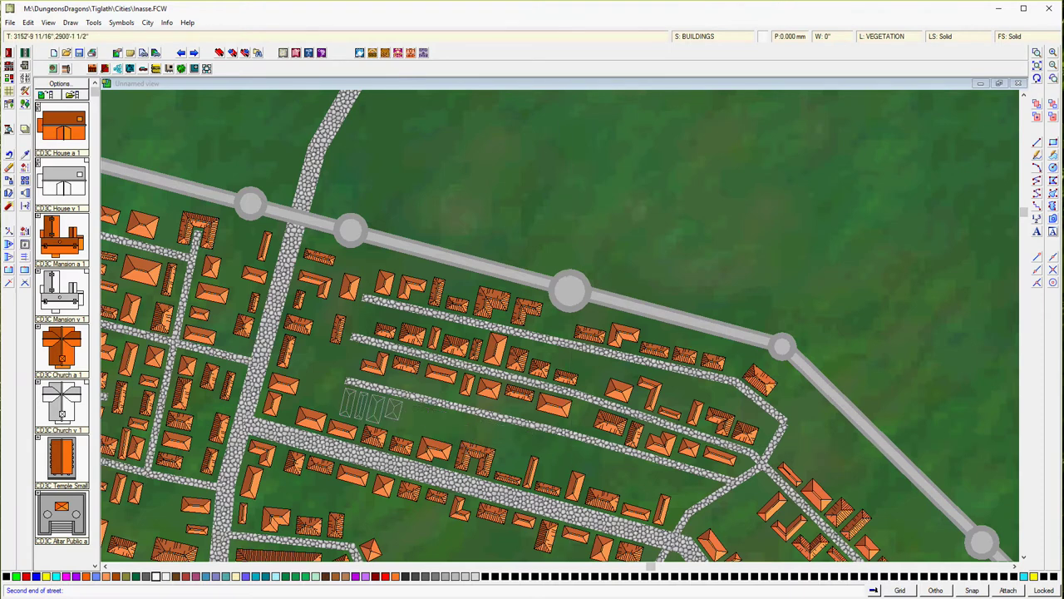
{"action": "left_click", "coordinate": [716, 478]}
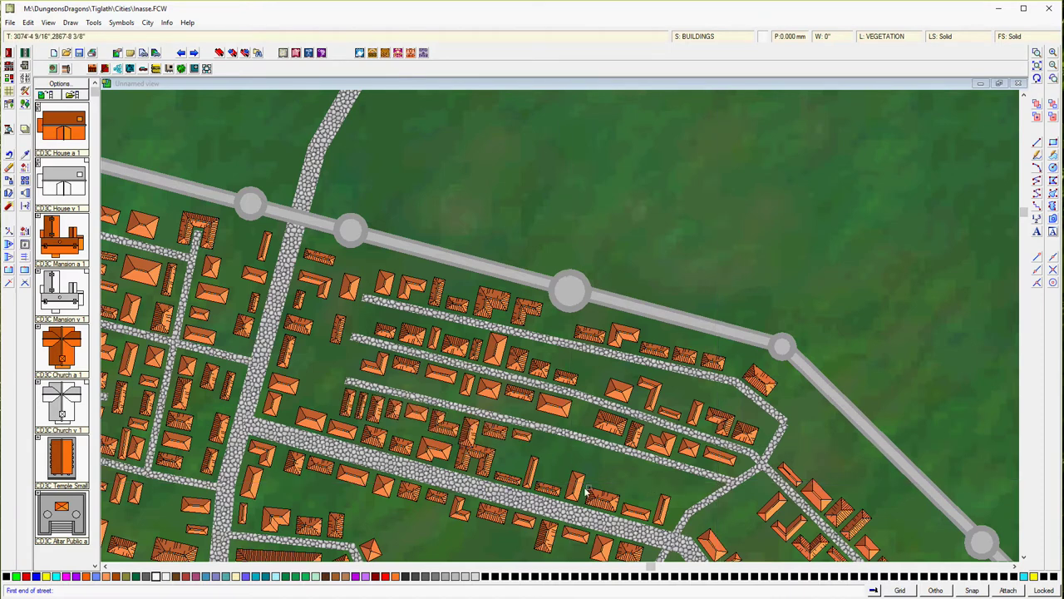
- Remove the stray short house row further east and cancel further placement
{"action": "left_click", "coordinate": [553, 438]}
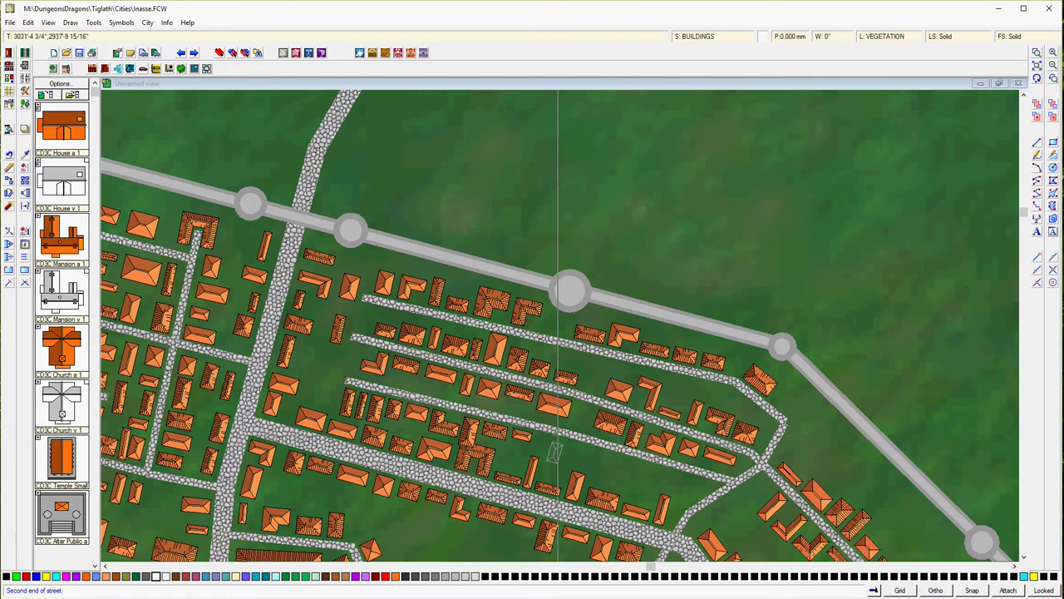
{"action": "left_click", "coordinate": [556, 456]}
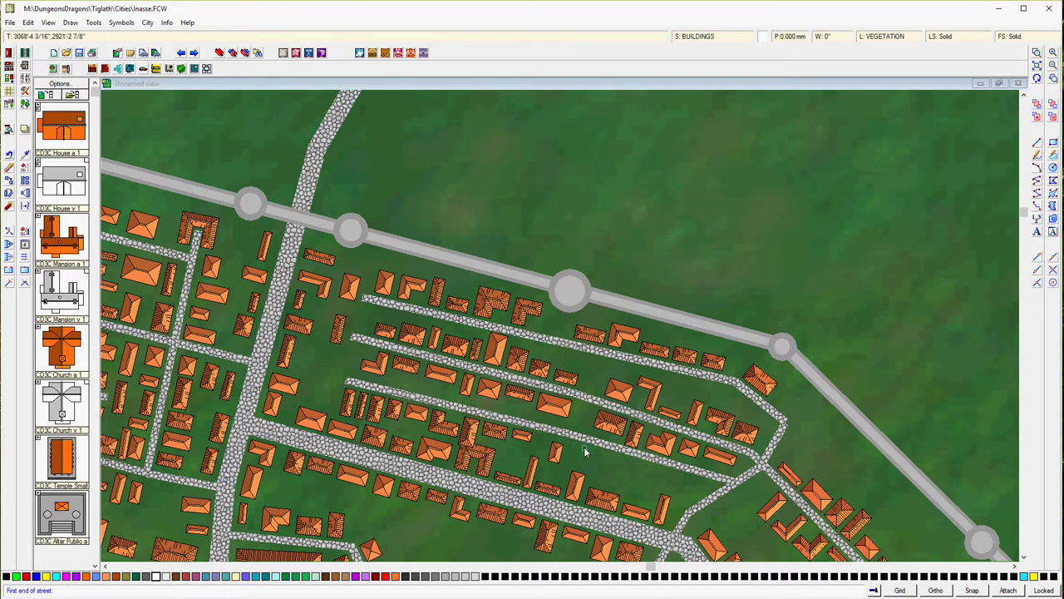
{"action": "key", "text": "Escape"}
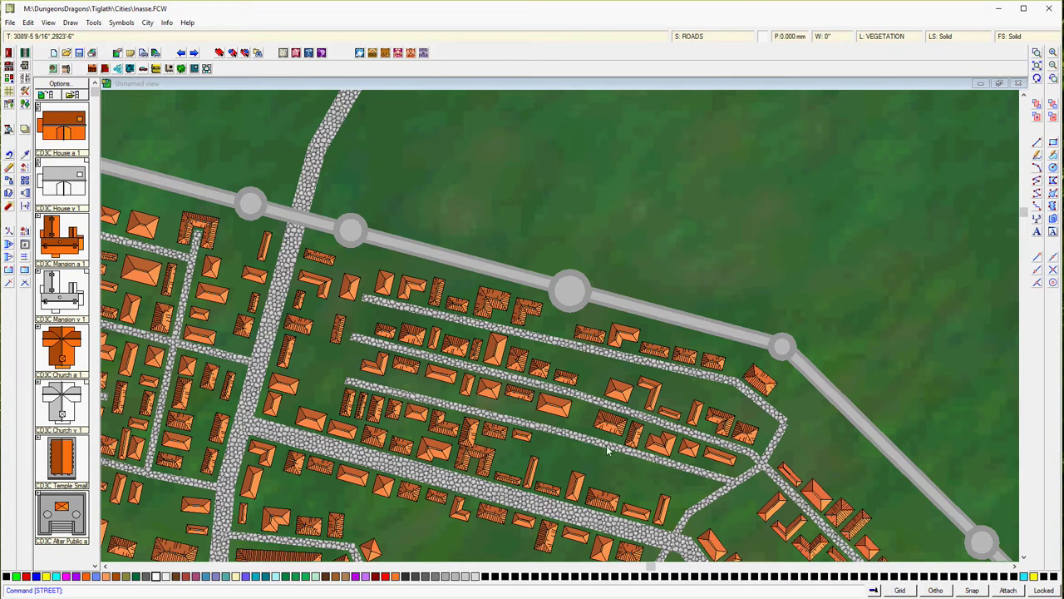
{"action": "key", "text": "Return"}
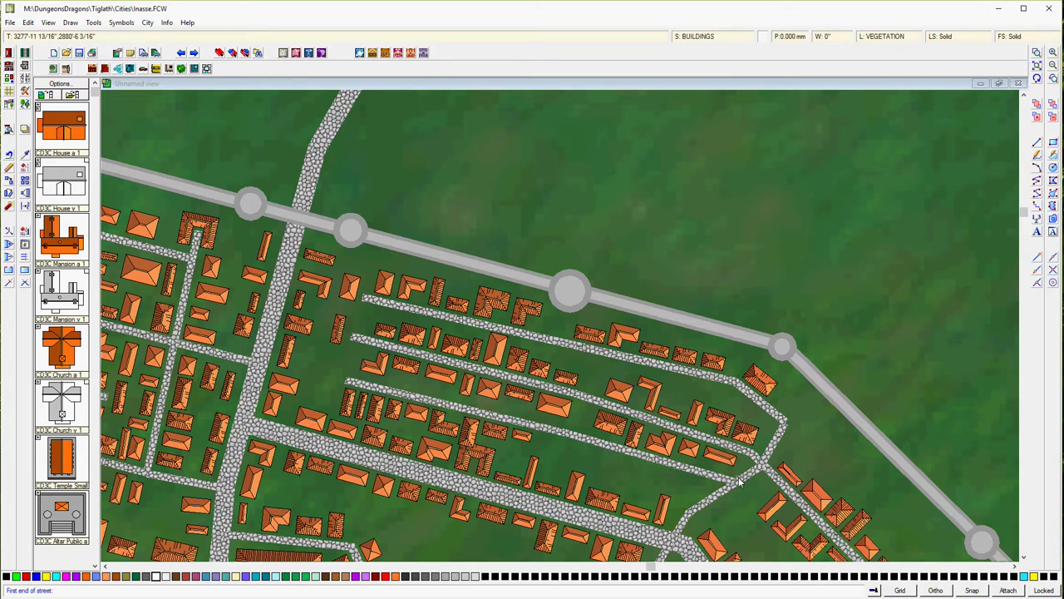
{"action": "left_click", "coordinate": [712, 482]}
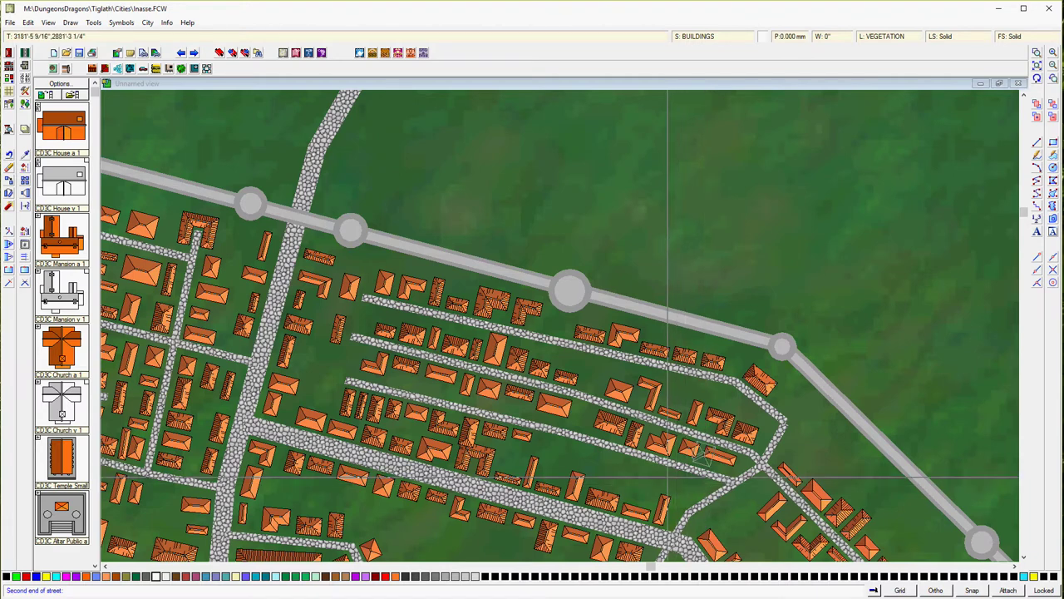
{"action": "key", "text": "Escape"}
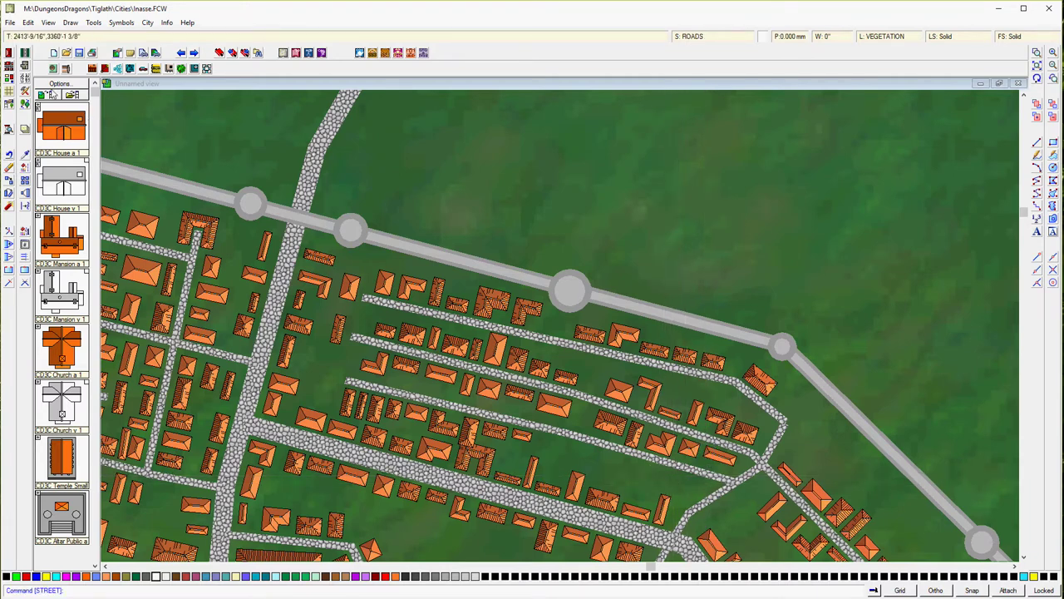
{"action": "left_click", "coordinate": [10, 68]}
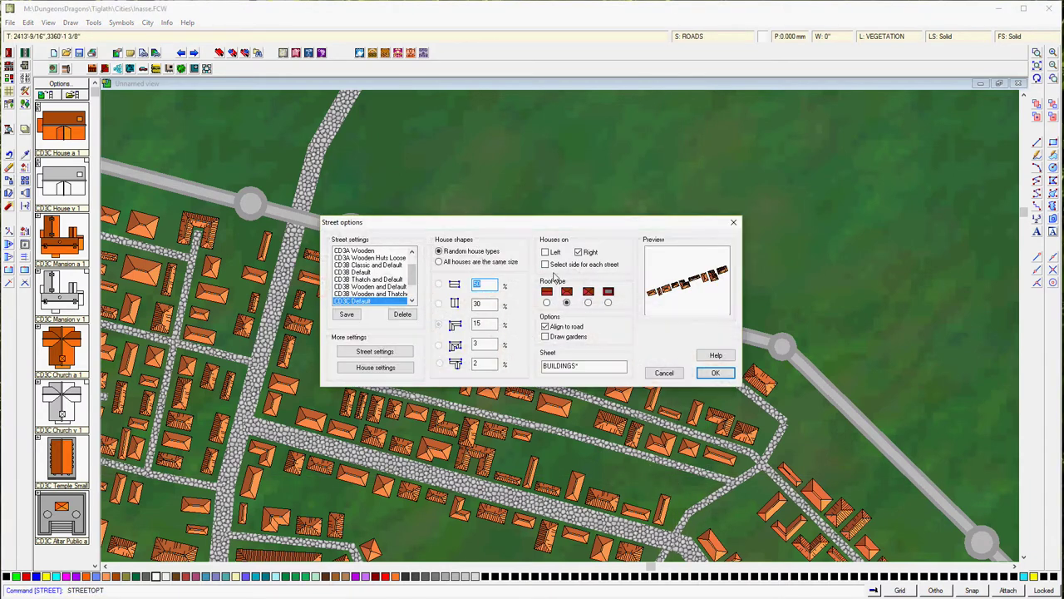
- Set the Street options to place houses on the left side only
{"action": "left_click", "coordinate": [545, 253]}
{"action": "left_click", "coordinate": [585, 252]}
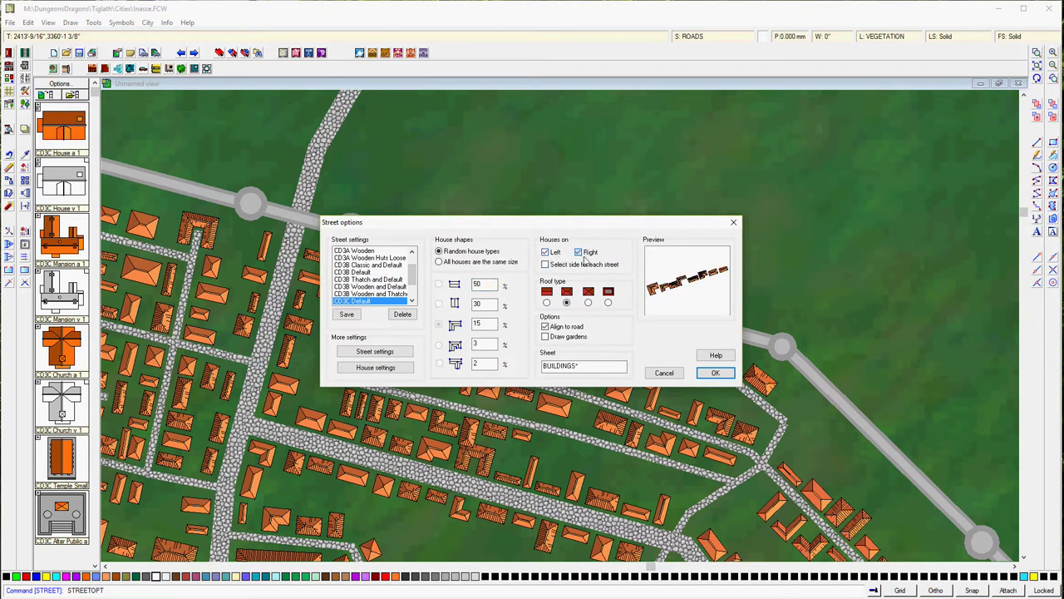
{"action": "left_click", "coordinate": [716, 373]}
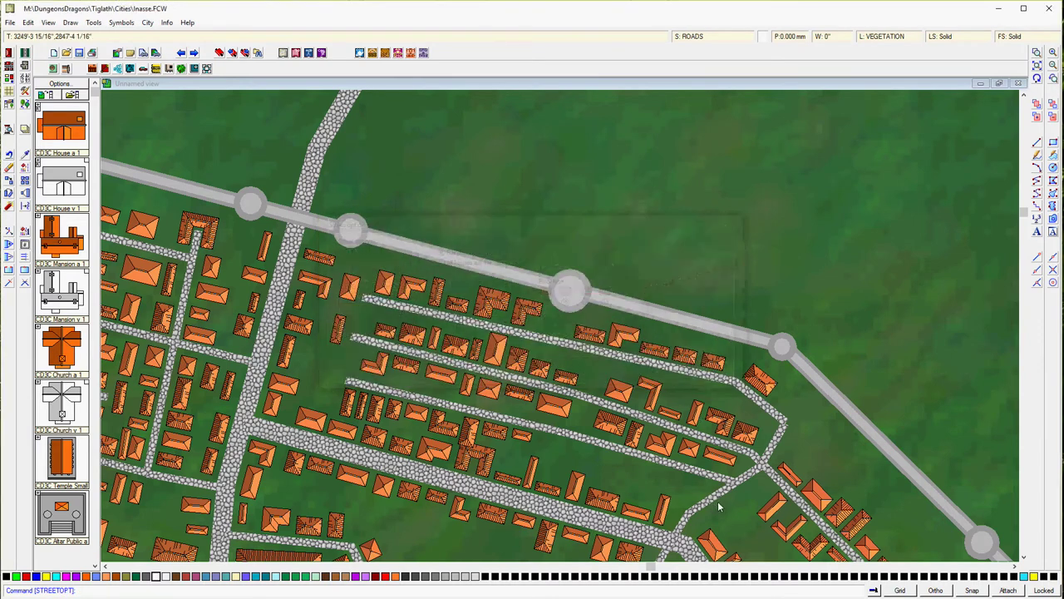
{"action": "key", "text": "Return"}
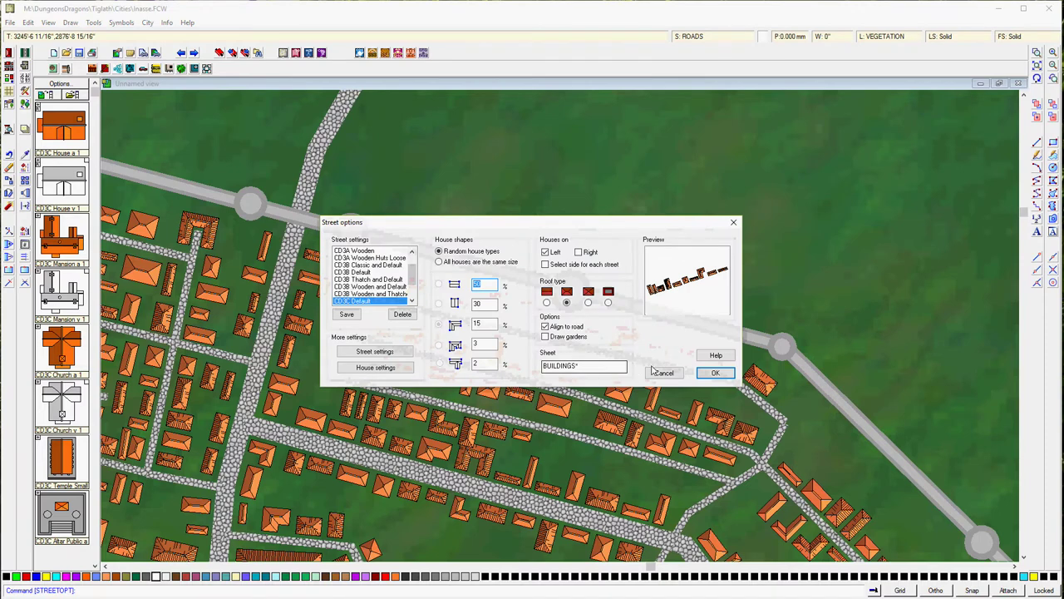
{"action": "left_click", "coordinate": [714, 373]}
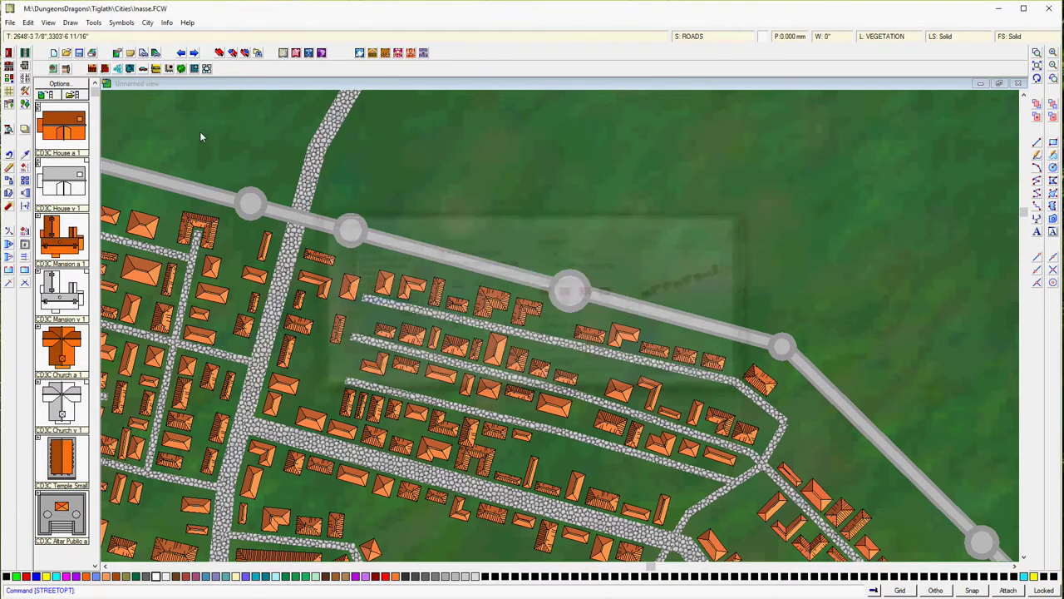
- Lay a row of orange houses along the street's eastern stretch and zoom in on them
{"action": "left_click", "coordinate": [10, 67]}
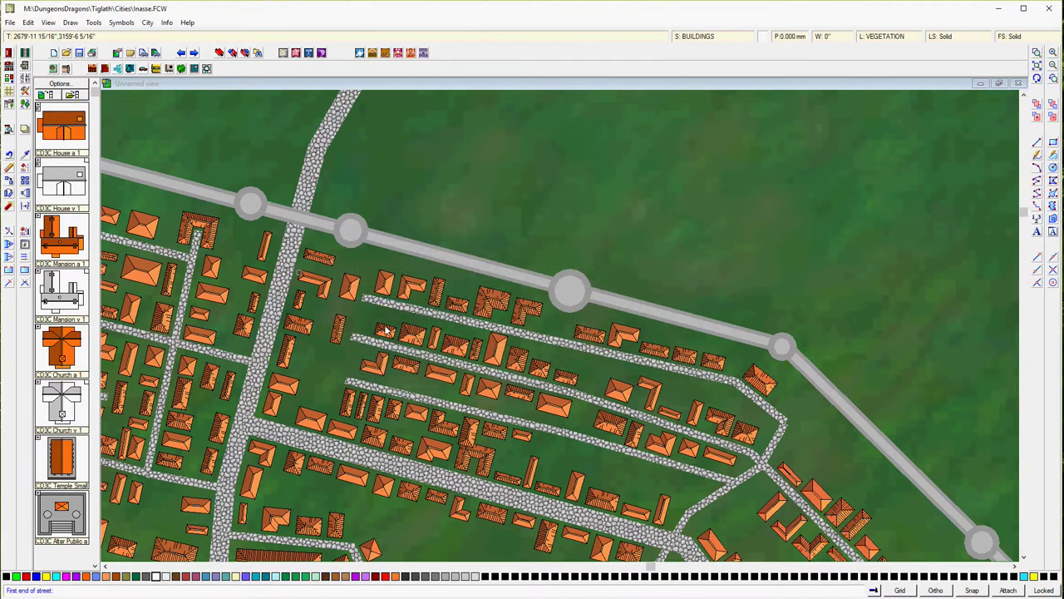
{"action": "left_click", "coordinate": [725, 484]}
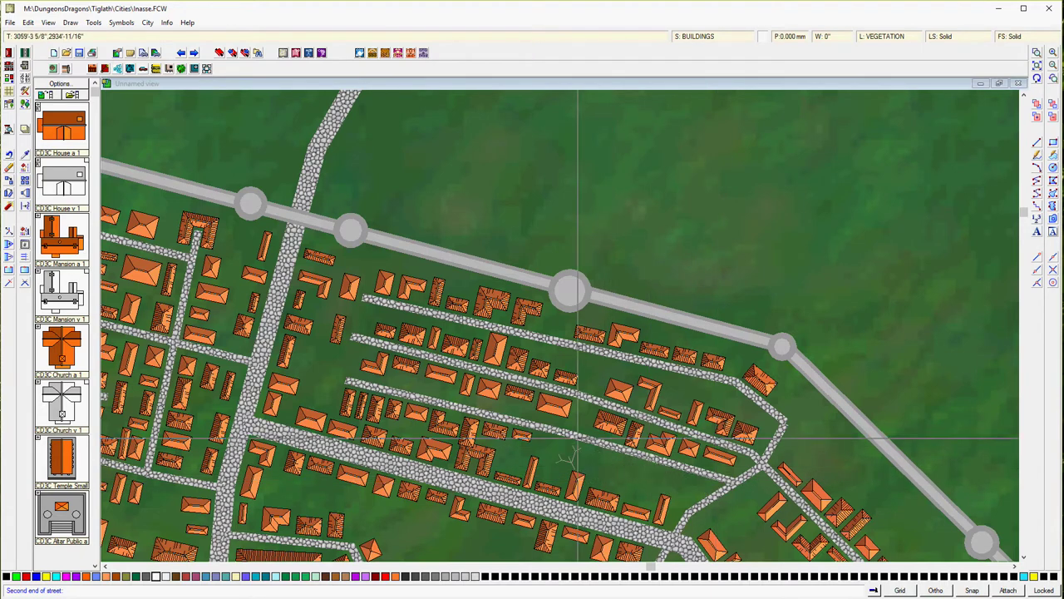
{"action": "left_click", "coordinate": [559, 441]}
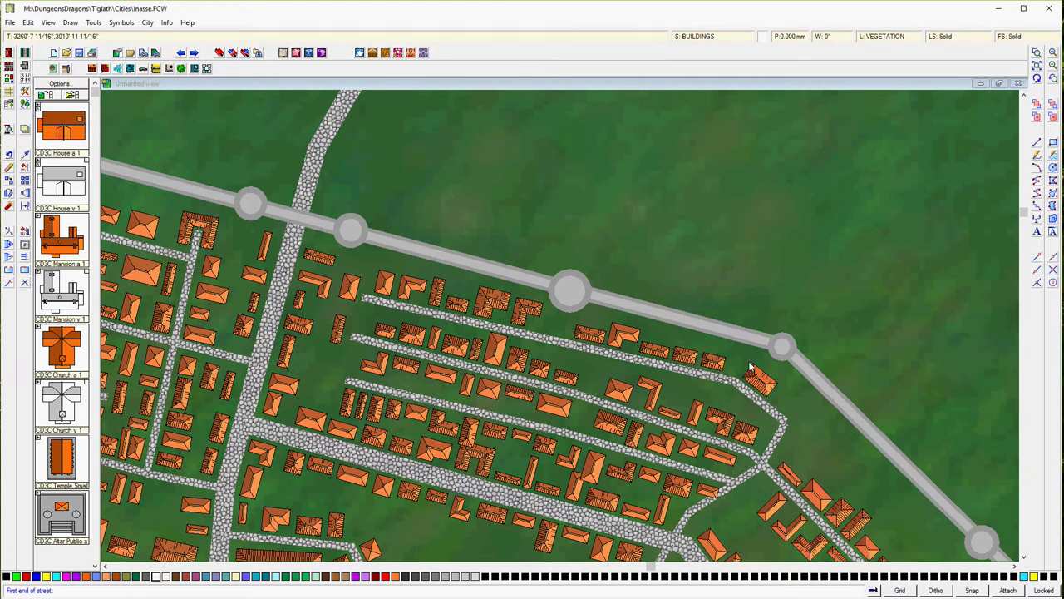
{"action": "left_click", "coordinate": [1037, 52]}
{"action": "left_click", "coordinate": [325, 354]}
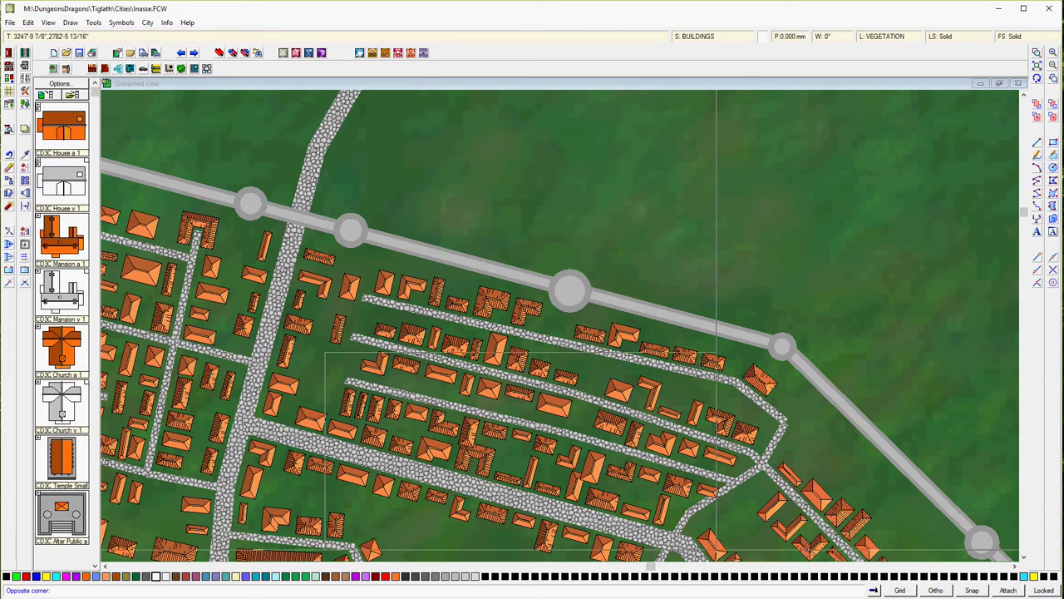
{"action": "left_click", "coordinate": [717, 546]}
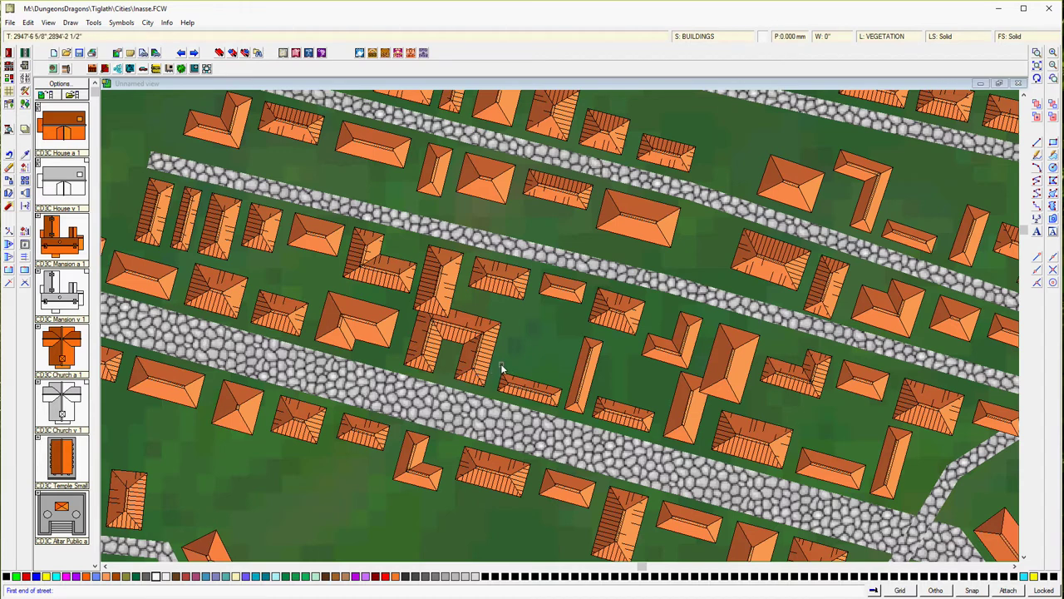
- Zoom in on the U-shaped building's block and begin another house row from a street end
{"action": "left_click", "coordinate": [520, 301]}
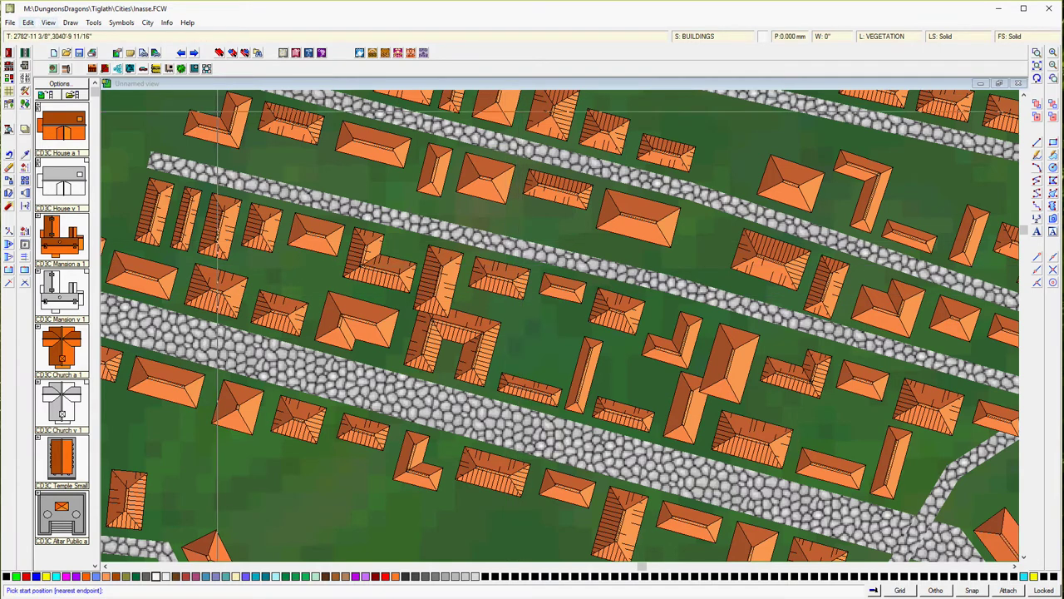
- Shift neighbouring houses aside and settle the U-shaped building on the cleared patch
{"action": "left_click", "coordinate": [234, 128]}
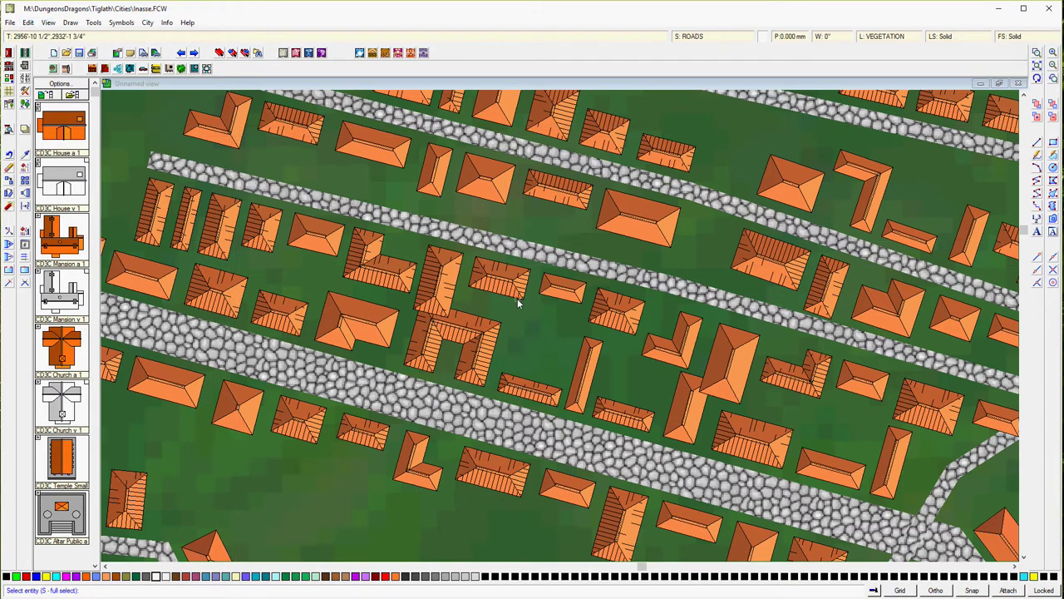
{"action": "left_click_drag", "start_coordinate": [513, 301], "coordinate": [541, 349]}
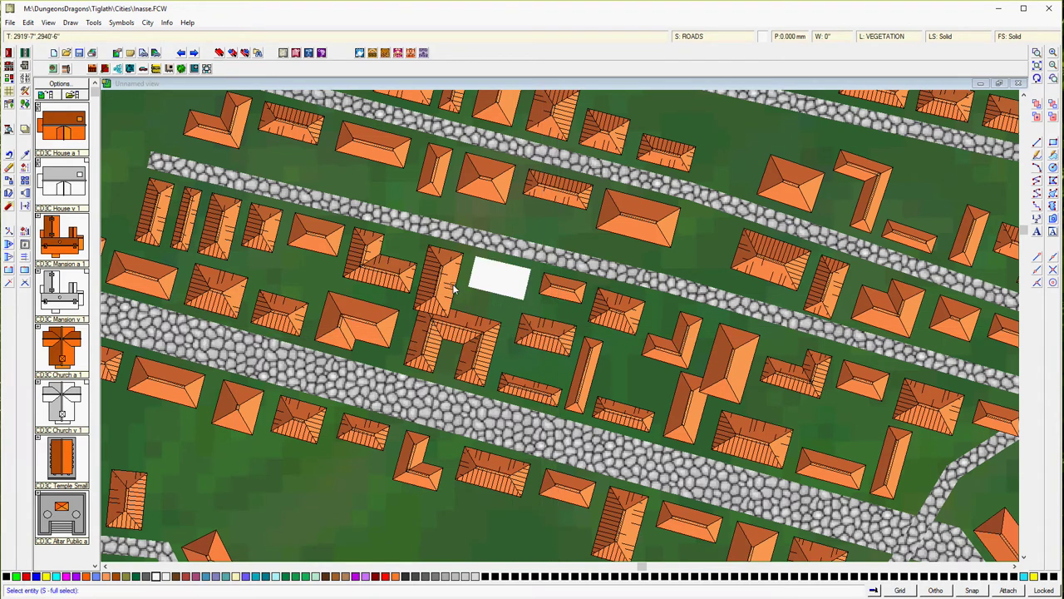
{"action": "left_click_drag", "start_coordinate": [454, 289], "coordinate": [537, 322]}
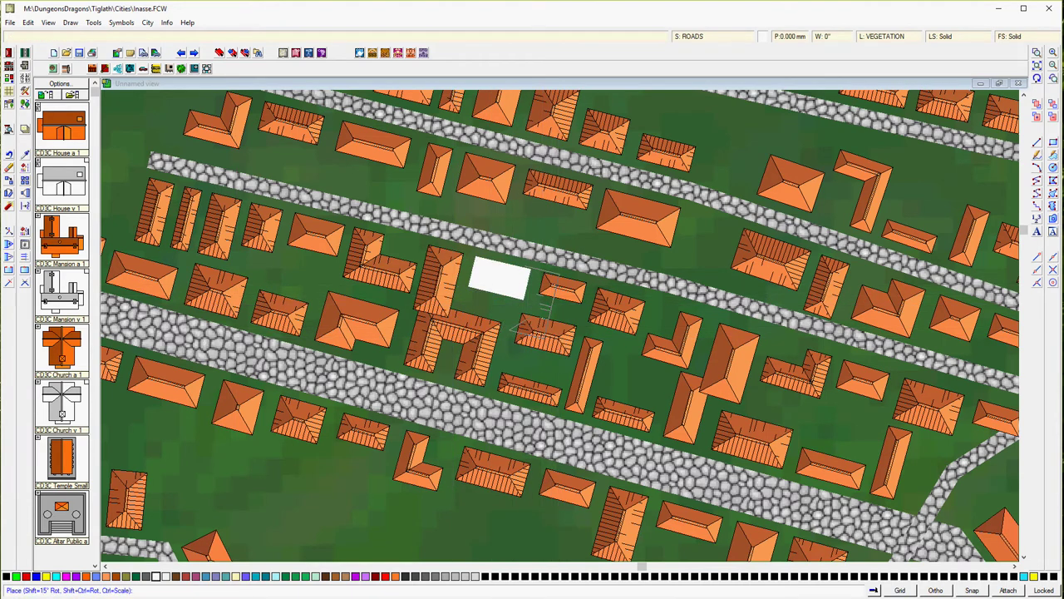
{"action": "left_click", "coordinate": [472, 322]}
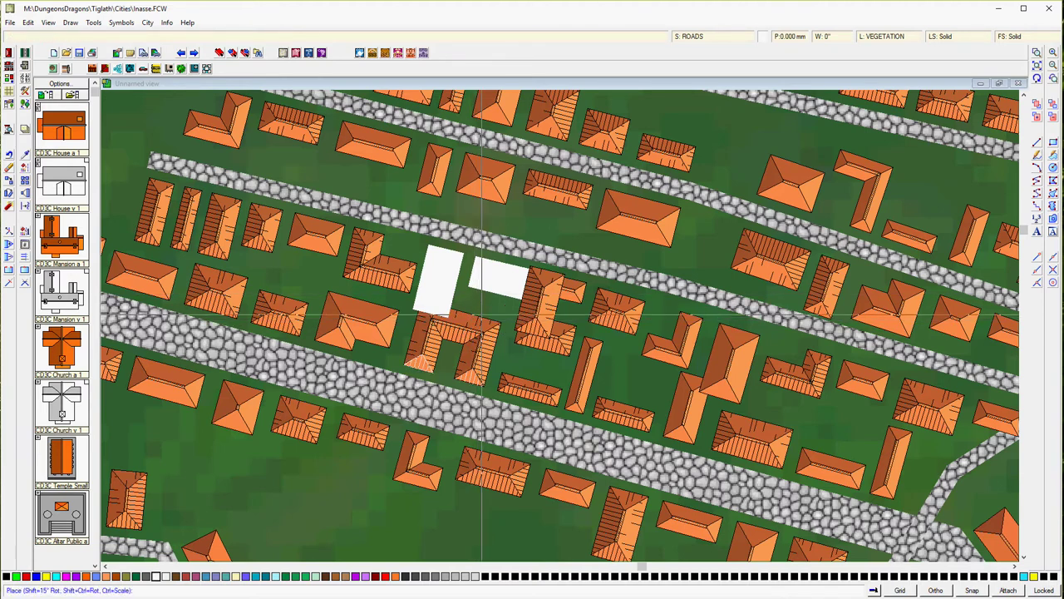
{"action": "left_click", "coordinate": [491, 267]}
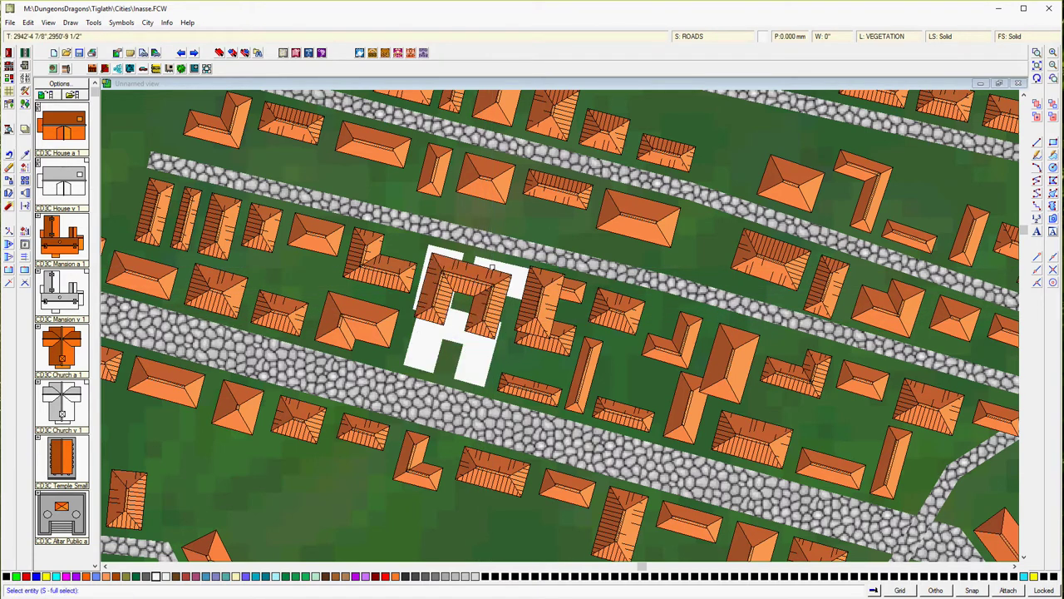
{"action": "left_click", "coordinate": [592, 398]}
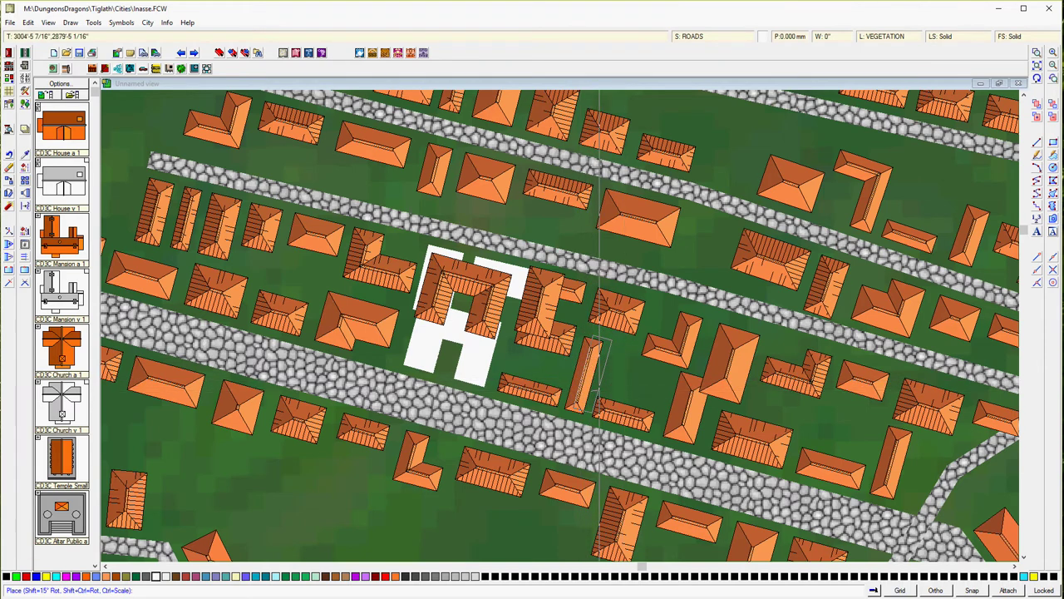
{"action": "left_click", "coordinate": [596, 396]}
{"action": "left_click", "coordinate": [509, 320]}
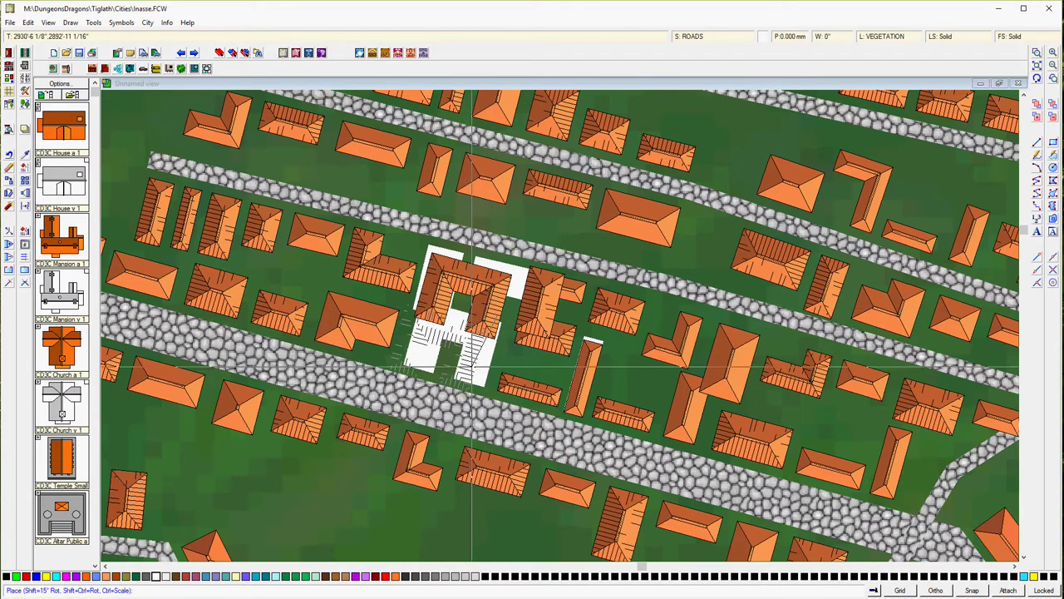
{"action": "left_click", "coordinate": [449, 342]}
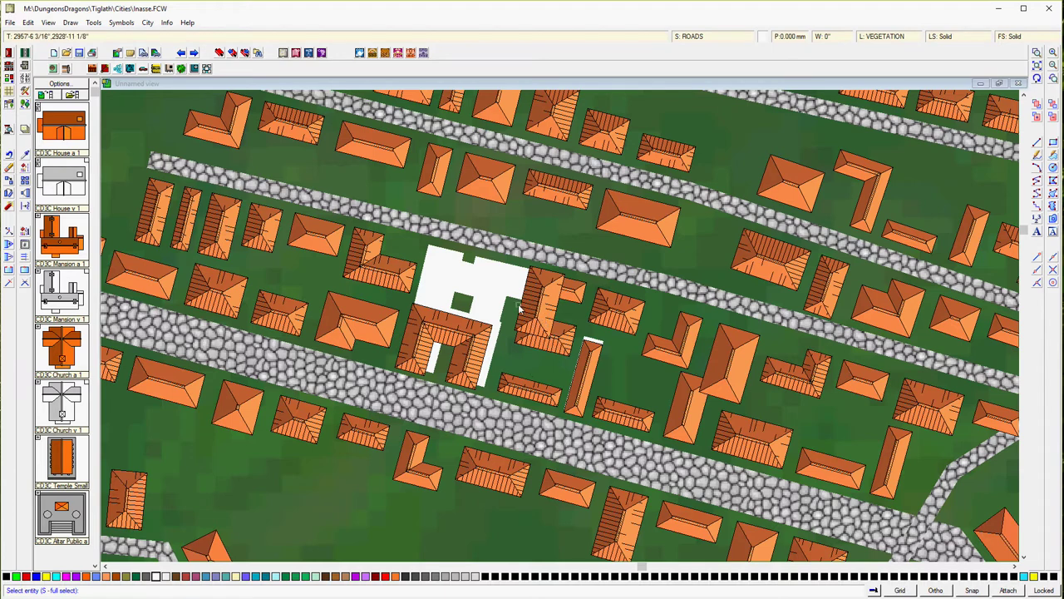
- Reposition three more houses near the lower street, then redraw the map
{"action": "left_click", "coordinate": [411, 281]}
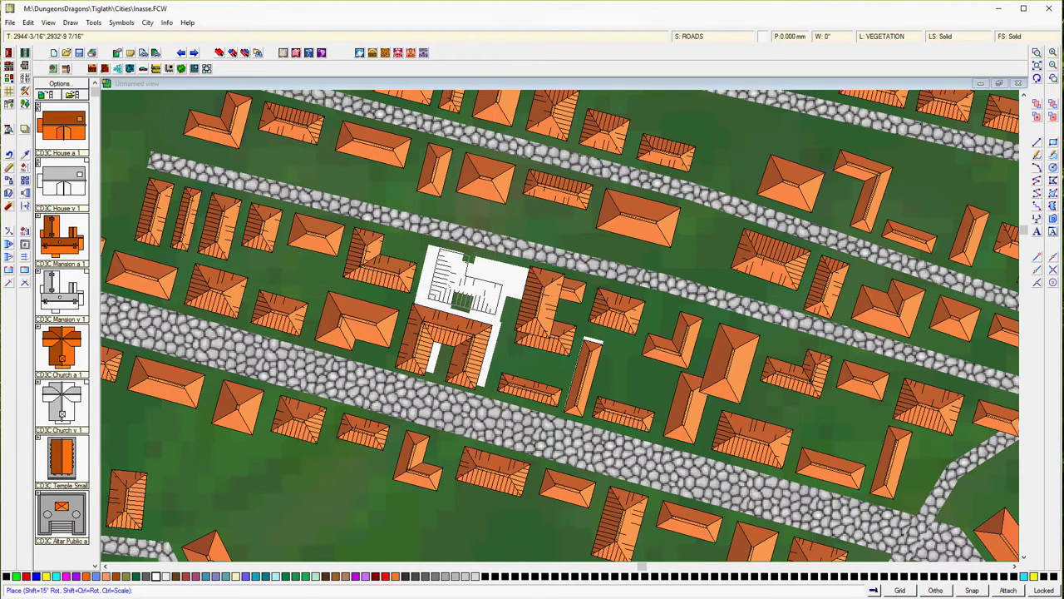
{"action": "left_click", "coordinate": [496, 303]}
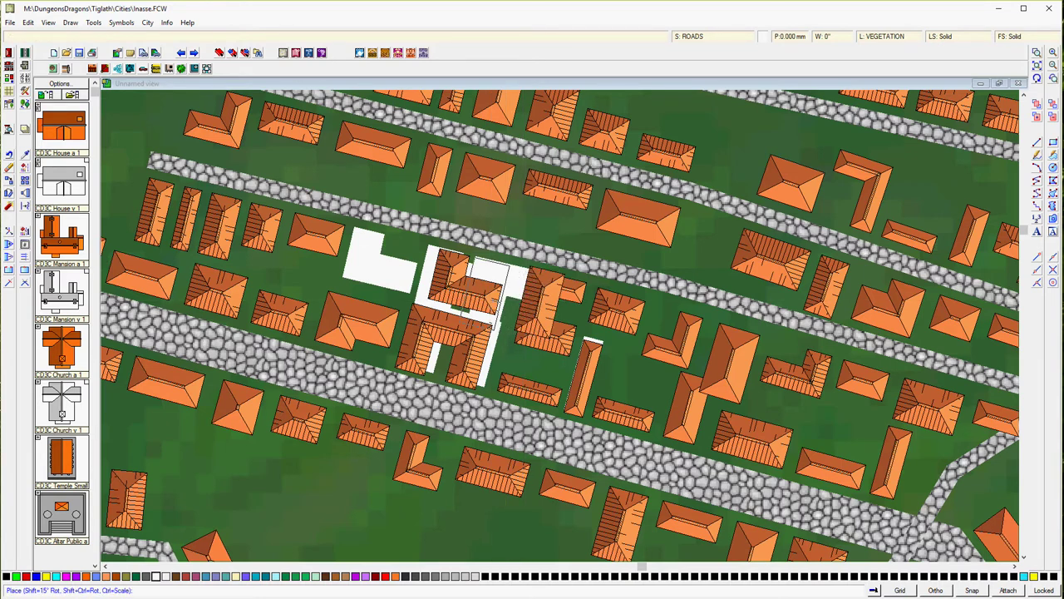
{"action": "left_click", "coordinate": [441, 279]}
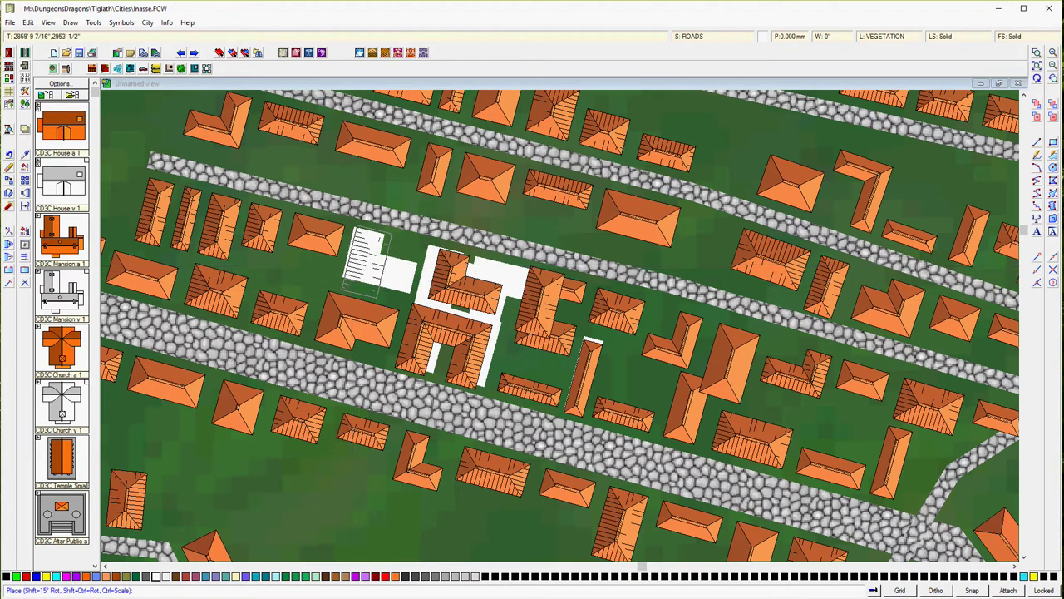
{"action": "left_click", "coordinate": [353, 266]}
{"action": "left_click", "coordinate": [297, 316]}
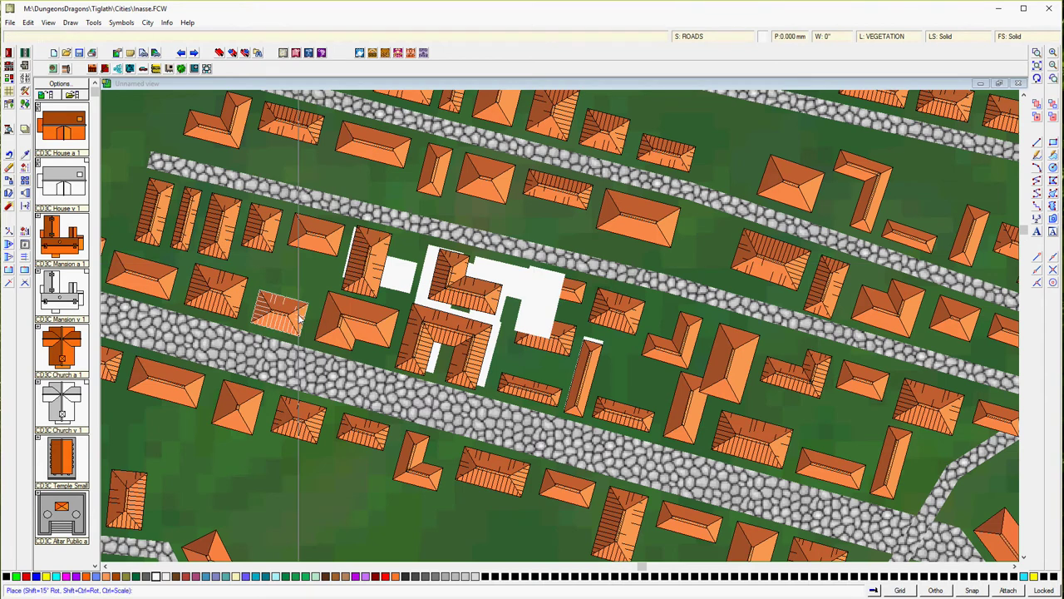
{"action": "left_click", "coordinate": [387, 339]}
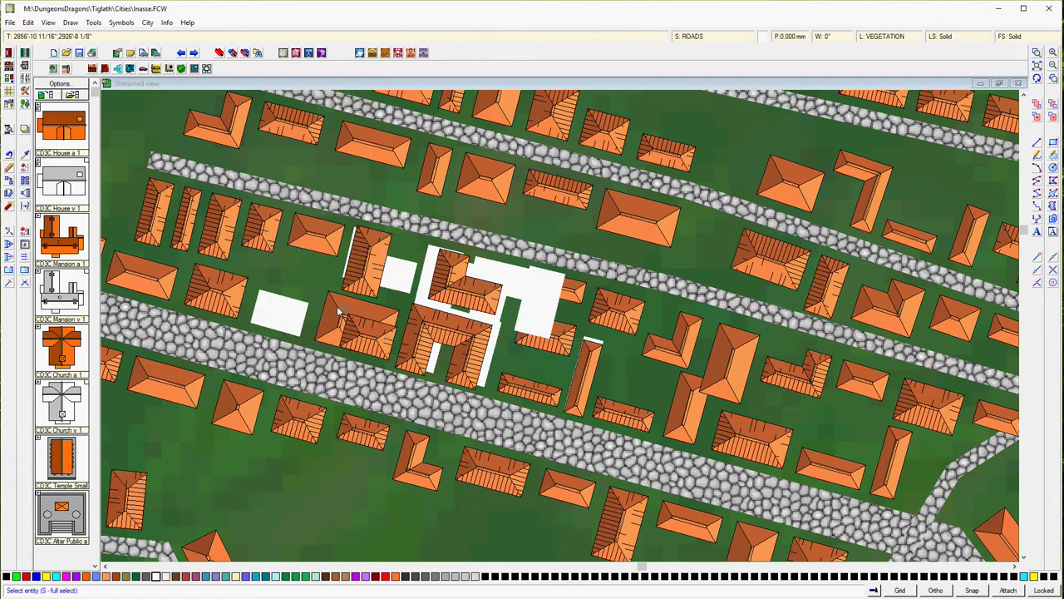
{"action": "left_click", "coordinate": [325, 314]}
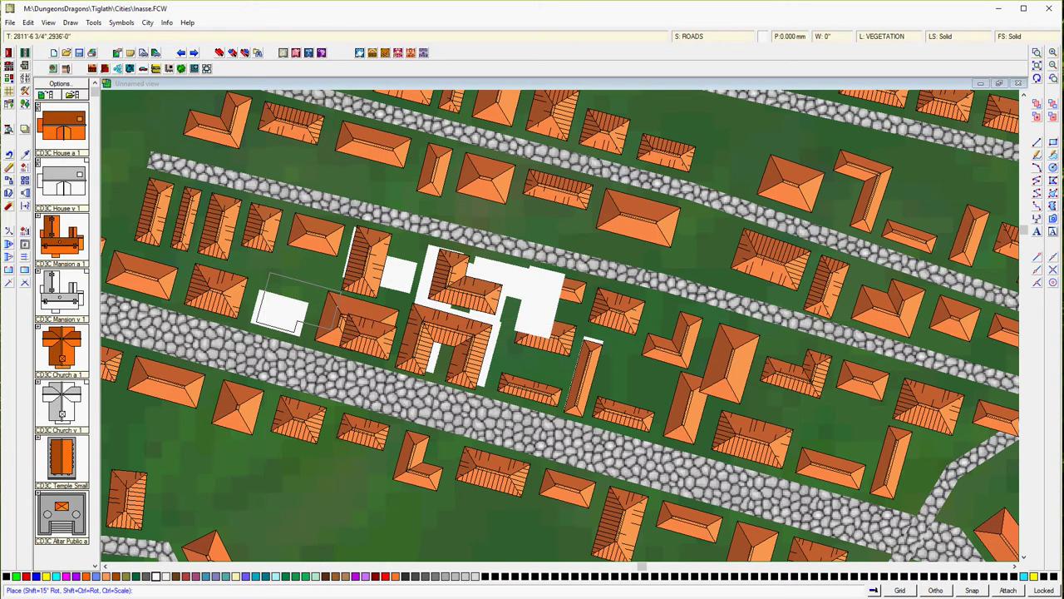
{"action": "left_click", "coordinate": [291, 308]}
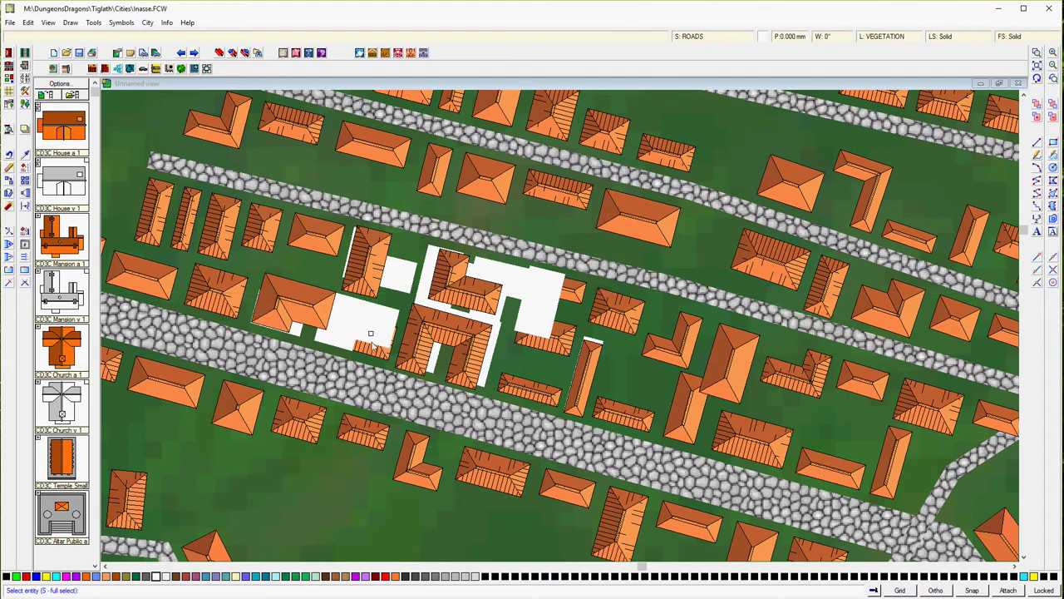
{"action": "left_click", "coordinate": [1038, 79]}
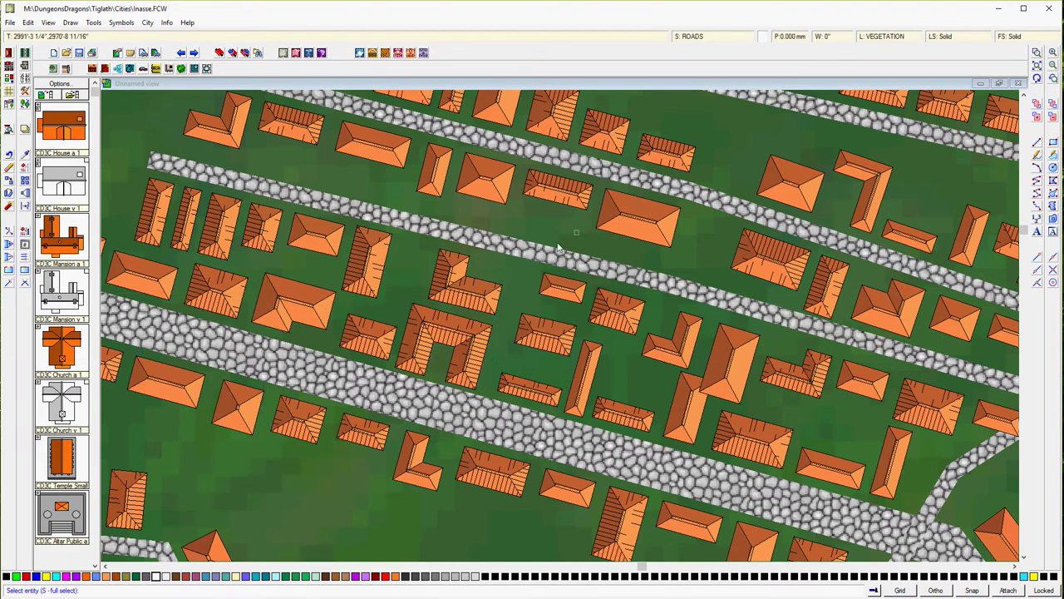
- Nudge the small house and L-shaped building up-left and move a house into the gap
{"action": "left_click", "coordinate": [372, 328]}
{"action": "left_click", "coordinate": [363, 324]}
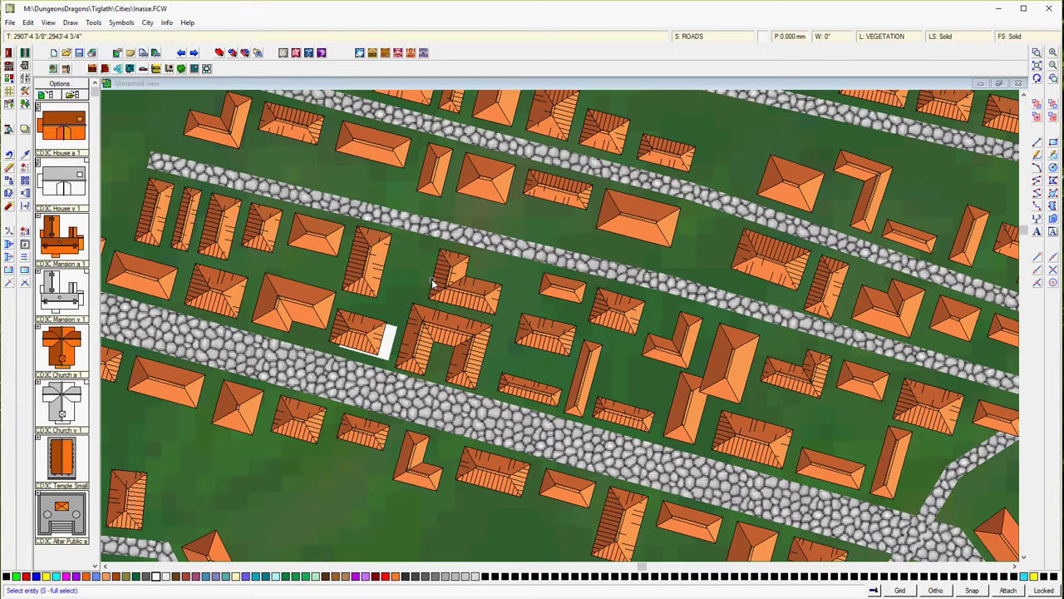
{"action": "left_click", "coordinate": [430, 282]}
{"action": "left_click", "coordinate": [405, 277]}
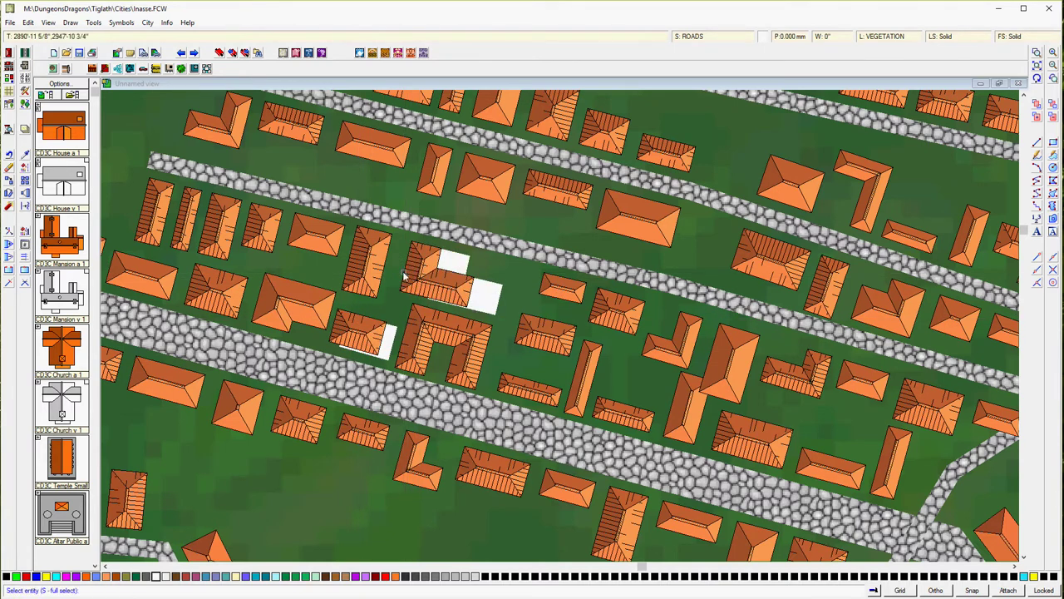
{"action": "left_click", "coordinate": [561, 298]}
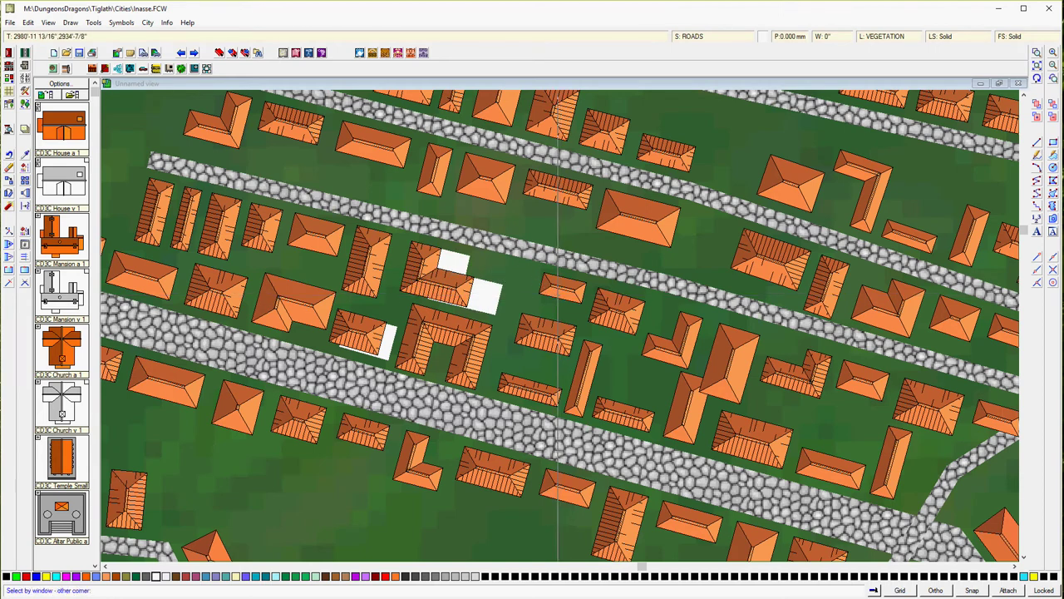
{"action": "left_click", "coordinate": [565, 301]}
{"action": "left_click", "coordinate": [564, 304]}
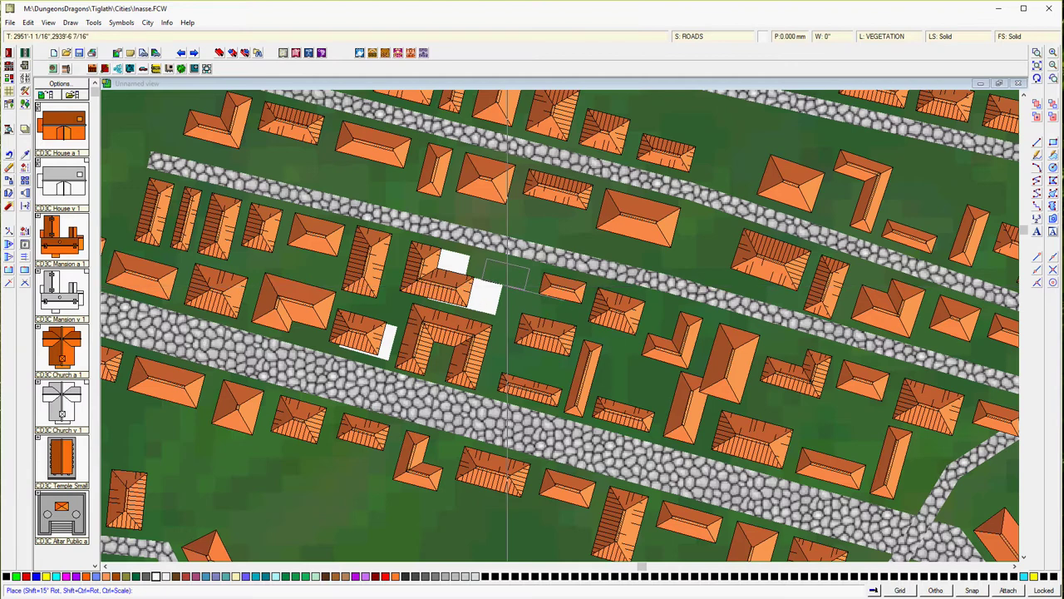
{"action": "left_click", "coordinate": [508, 283]}
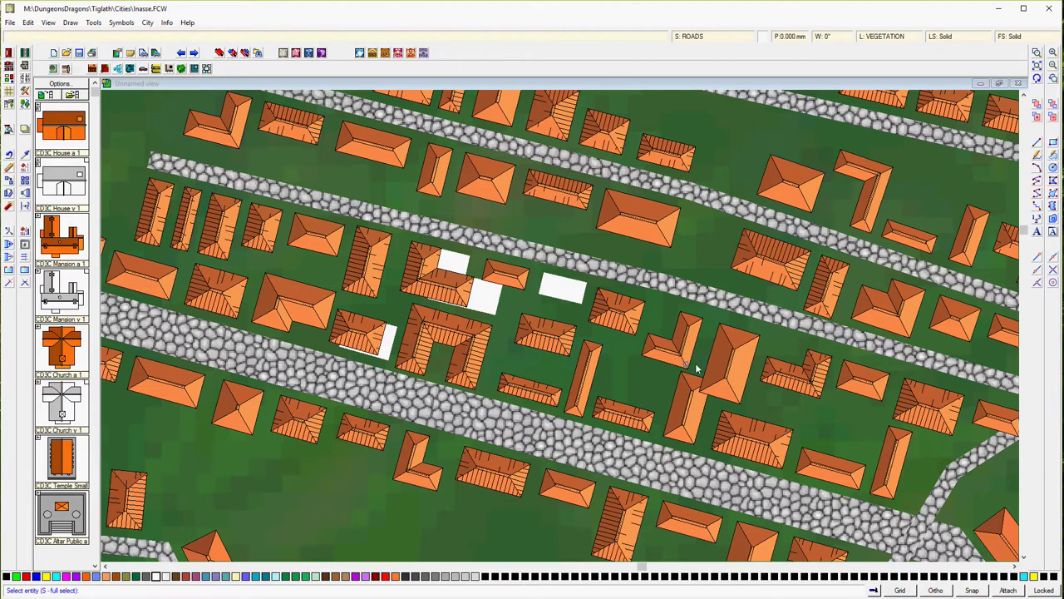
- Place a new building with its yard, rotate it, and redraw the map
{"action": "right_click", "coordinate": [651, 424]}
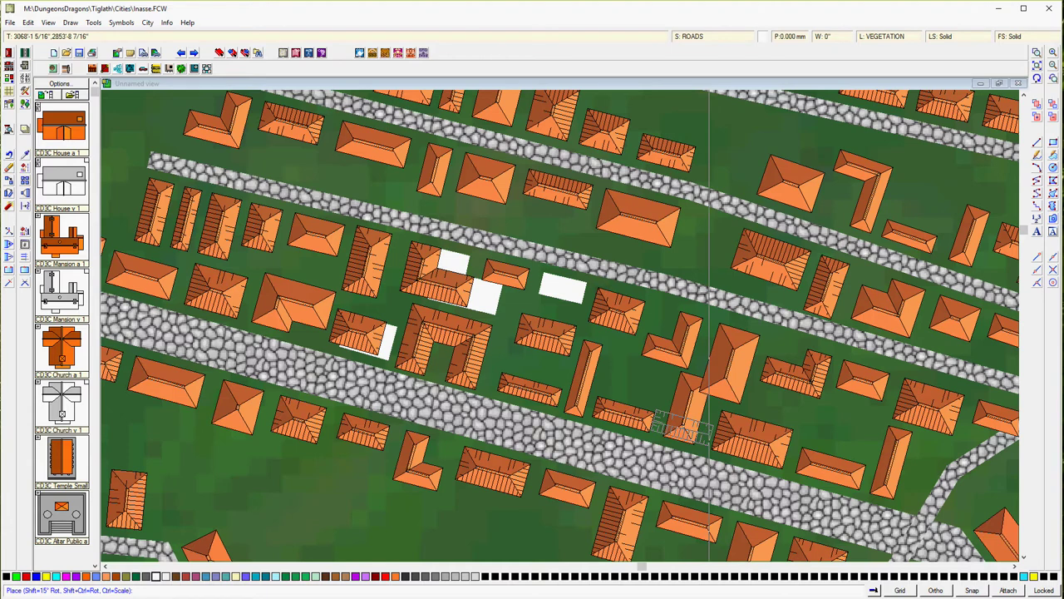
{"action": "left_click", "coordinate": [697, 431]}
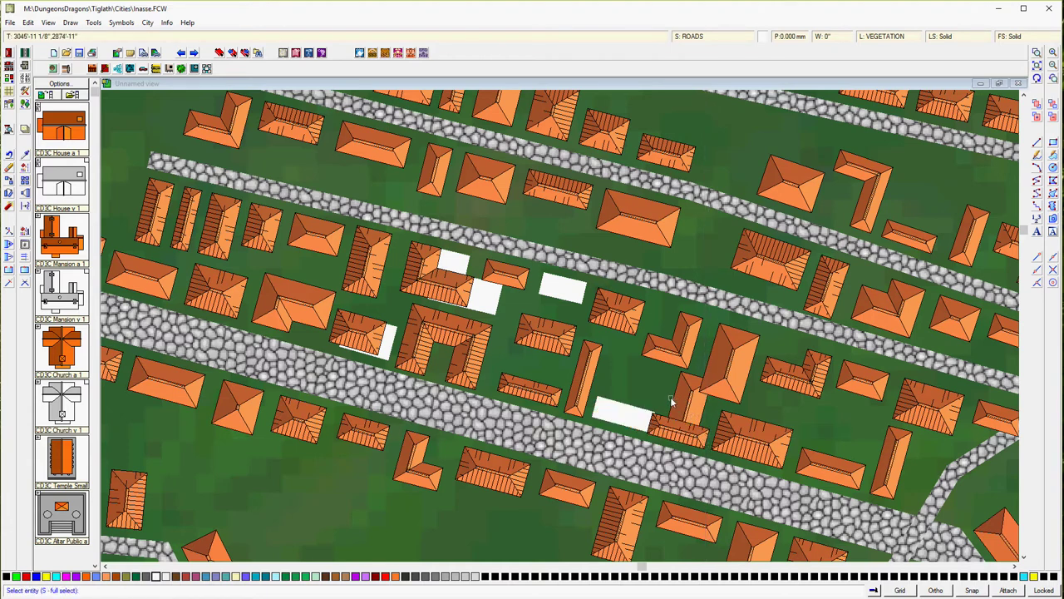
{"action": "left_click_drag", "start_coordinate": [674, 401], "coordinate": [646, 380]}
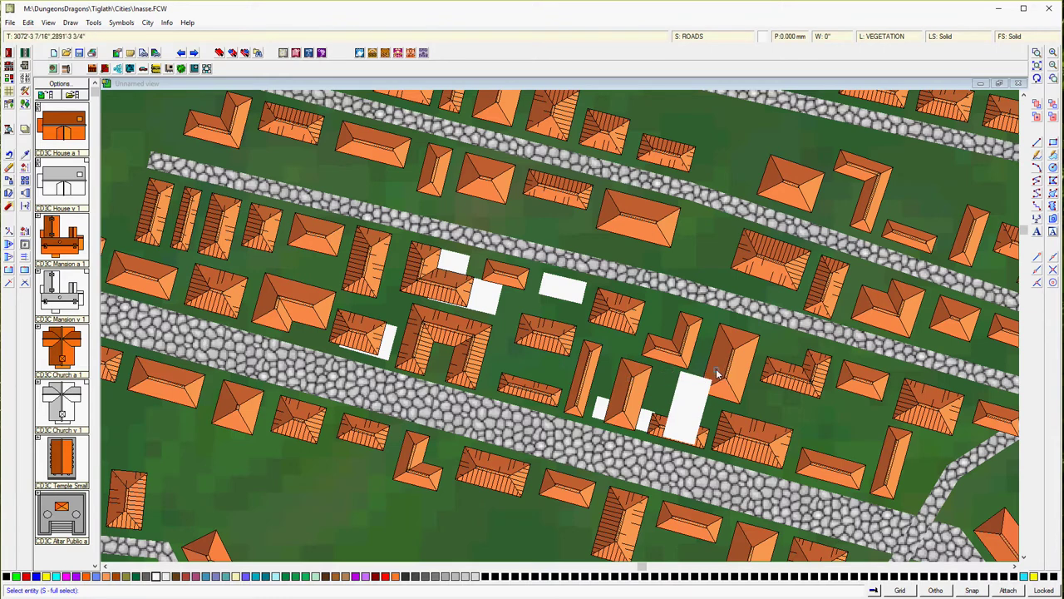
{"action": "left_click", "coordinate": [1038, 78]}
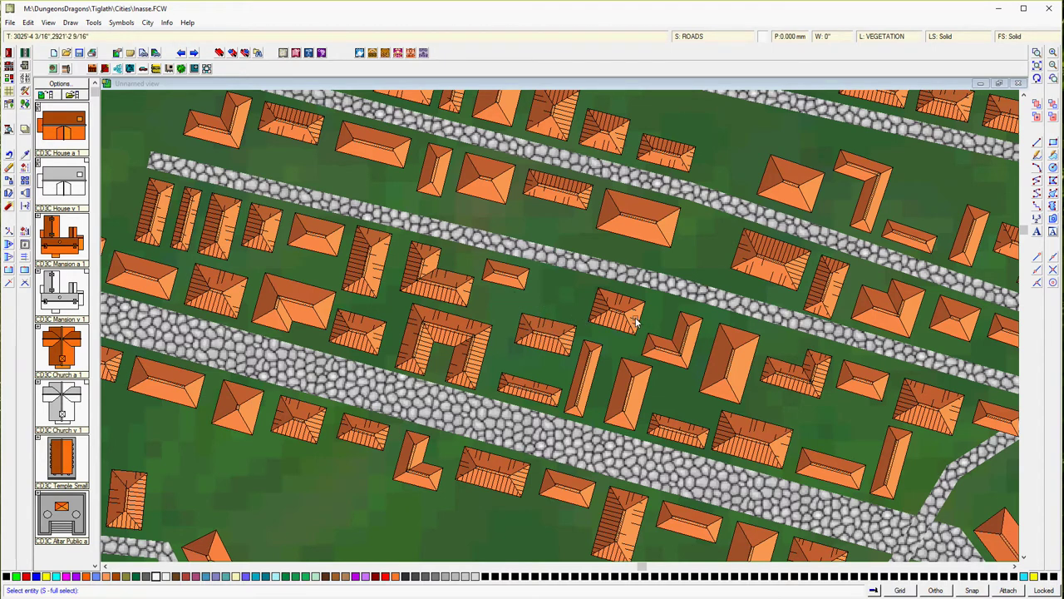
- Move the eastern L-shaped building and two houses up beside their neighbours, then redraw
{"action": "left_click", "coordinate": [700, 341]}
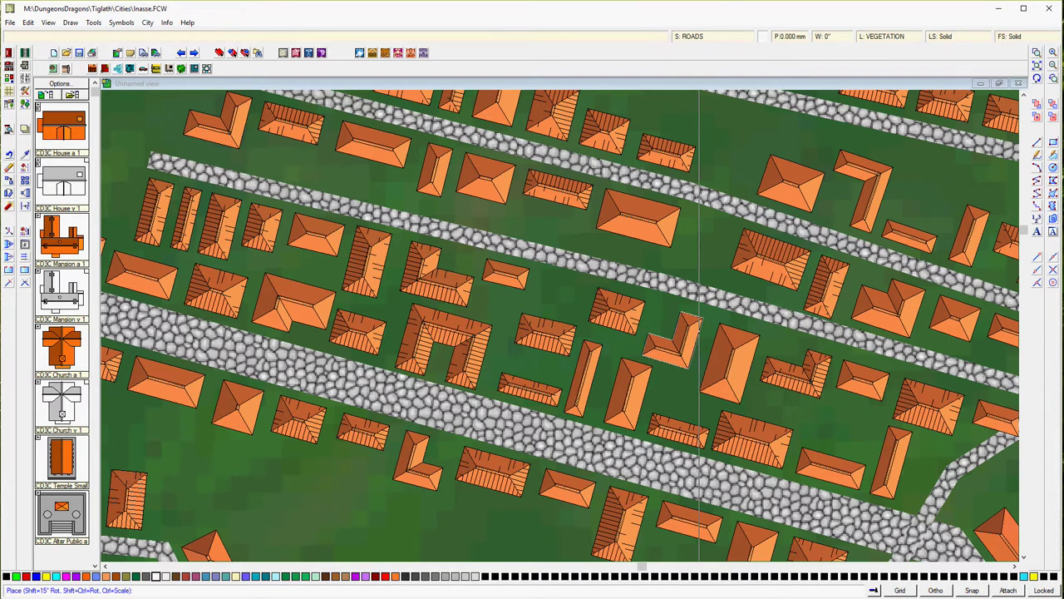
{"action": "left_click", "coordinate": [698, 343]}
{"action": "left_click", "coordinate": [639, 318]}
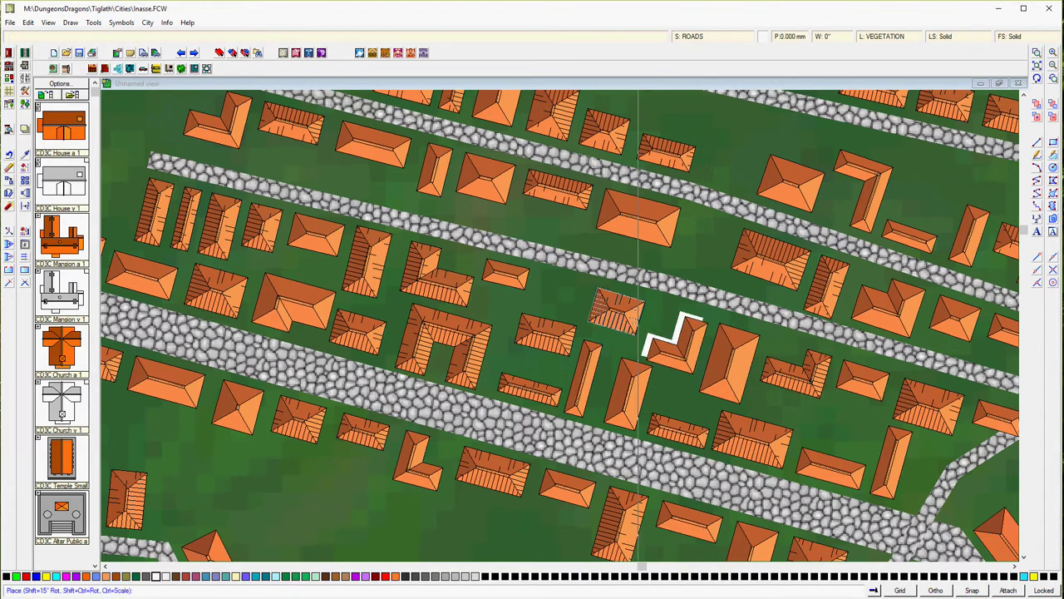
{"action": "left_click", "coordinate": [641, 316]}
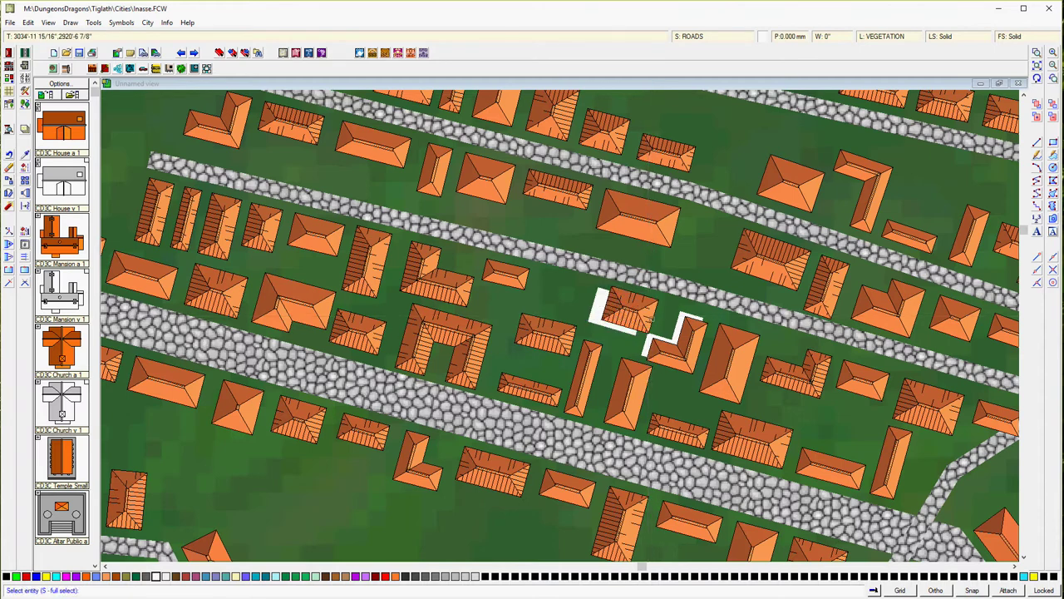
{"action": "left_click", "coordinate": [575, 341]}
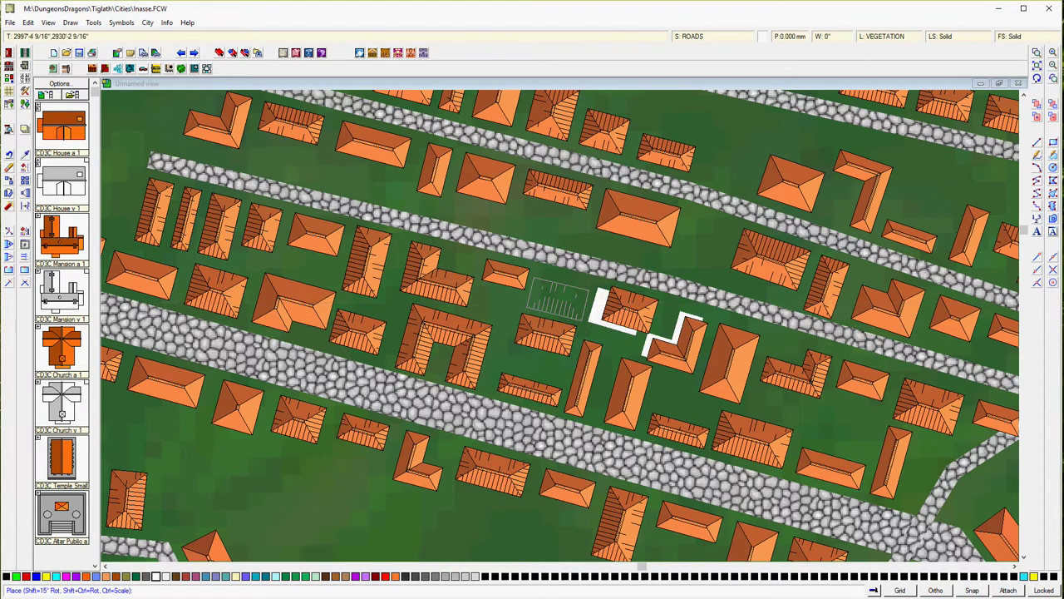
{"action": "left_click", "coordinate": [588, 313]}
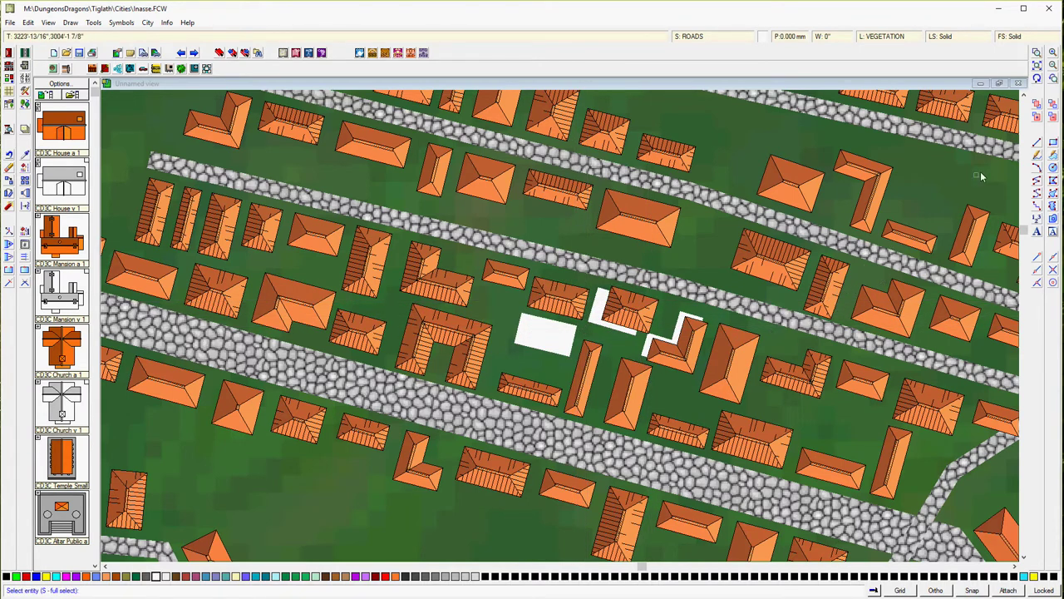
{"action": "left_click", "coordinate": [1037, 79]}
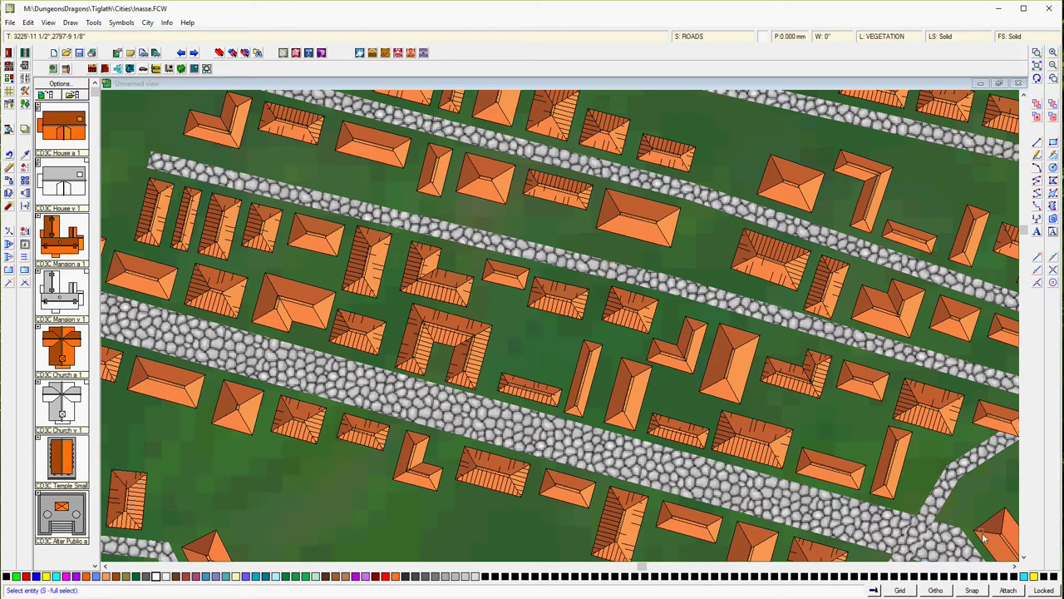
- Move the house by the diagonal road into the upper-left block's gap and redraw
{"action": "left_click", "coordinate": [1014, 566]}
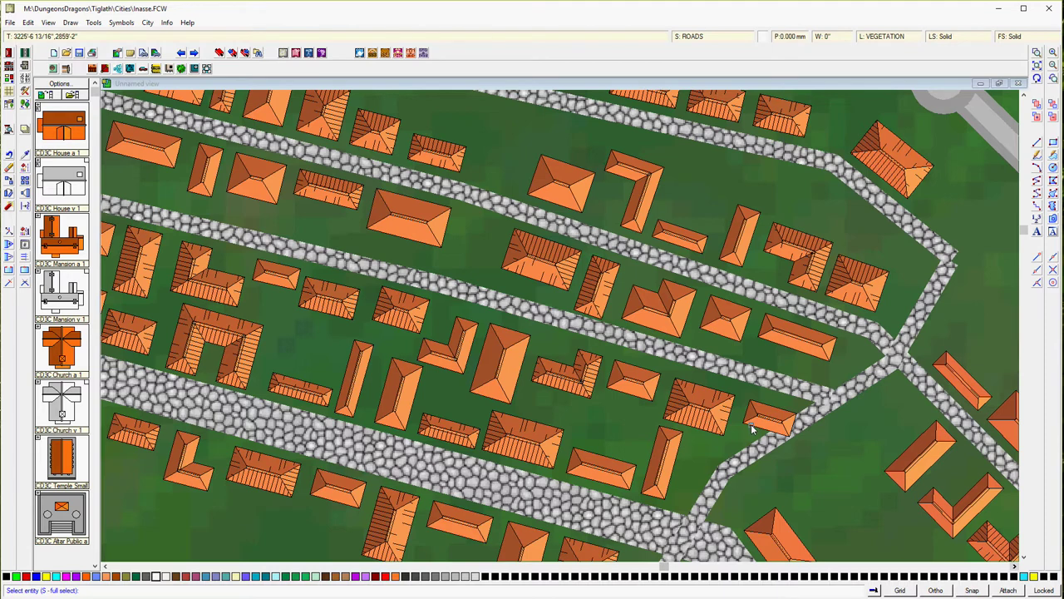
{"action": "left_click", "coordinate": [751, 428]}
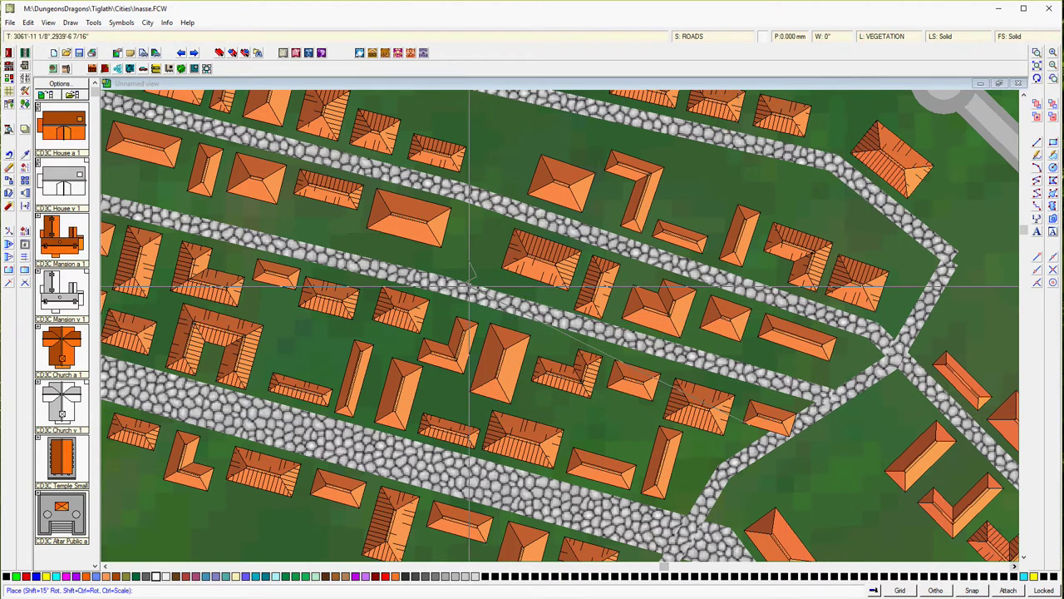
{"action": "left_click", "coordinate": [456, 236]}
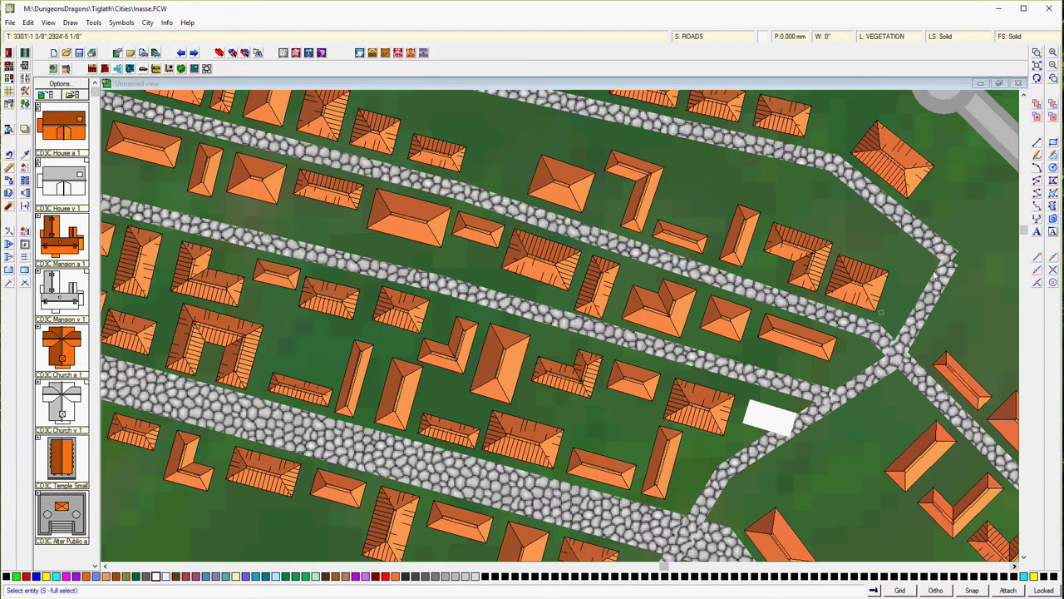
{"action": "left_click", "coordinate": [1039, 79]}
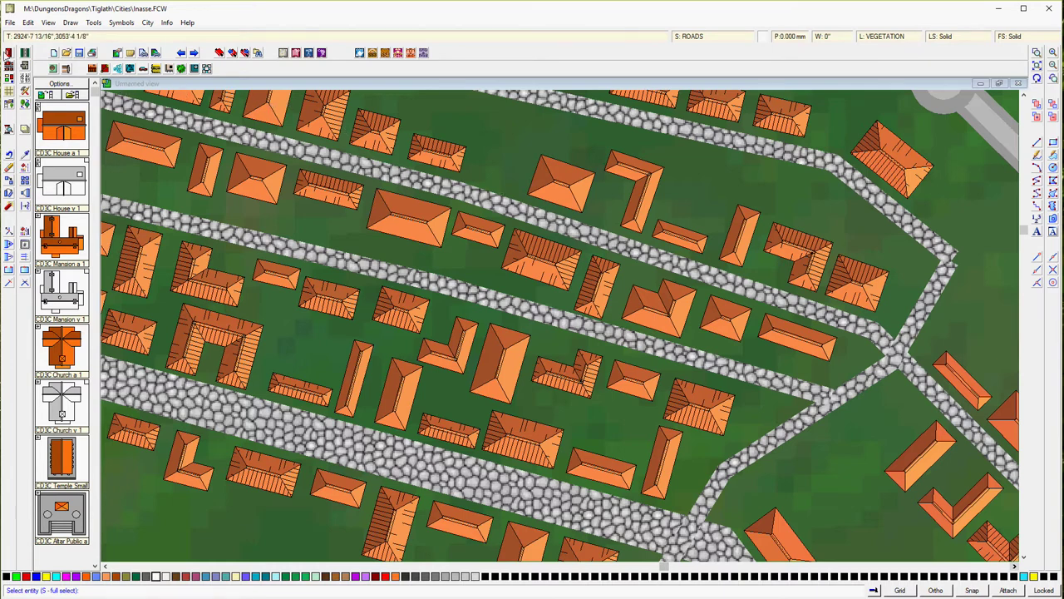
- Insert an irregular T-shaped house from four points along the northern street, then reopen Insert Building
{"action": "left_click", "coordinate": [8, 52]}
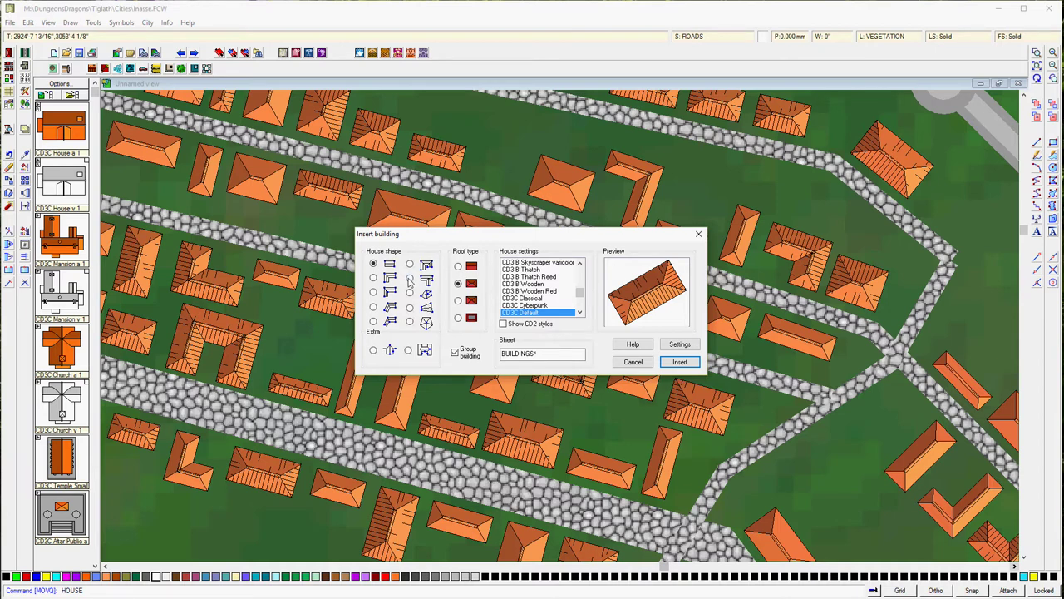
{"action": "left_click", "coordinate": [410, 279]}
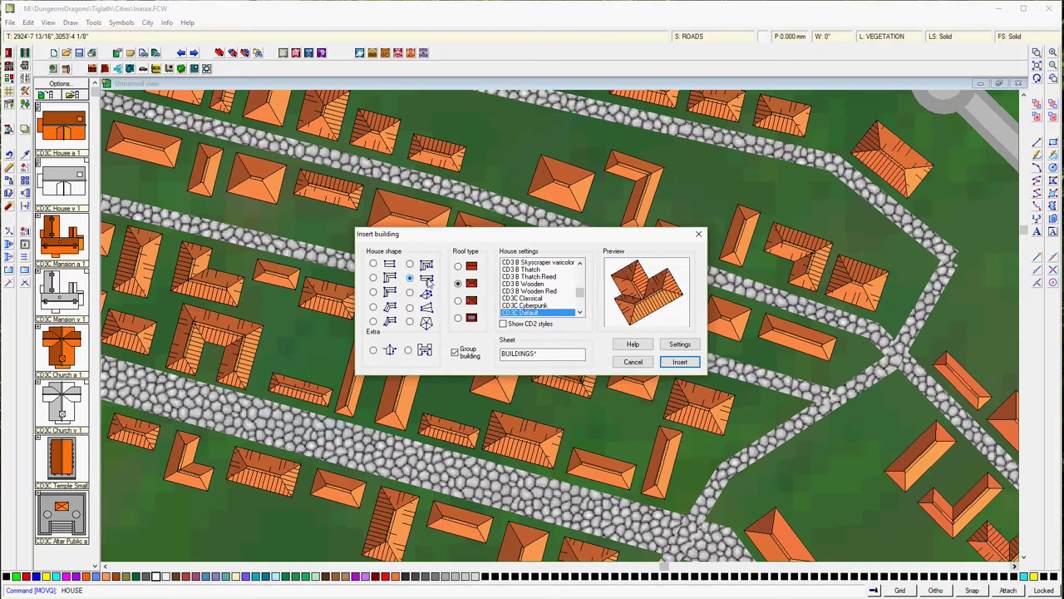
{"action": "left_click", "coordinate": [686, 369]}
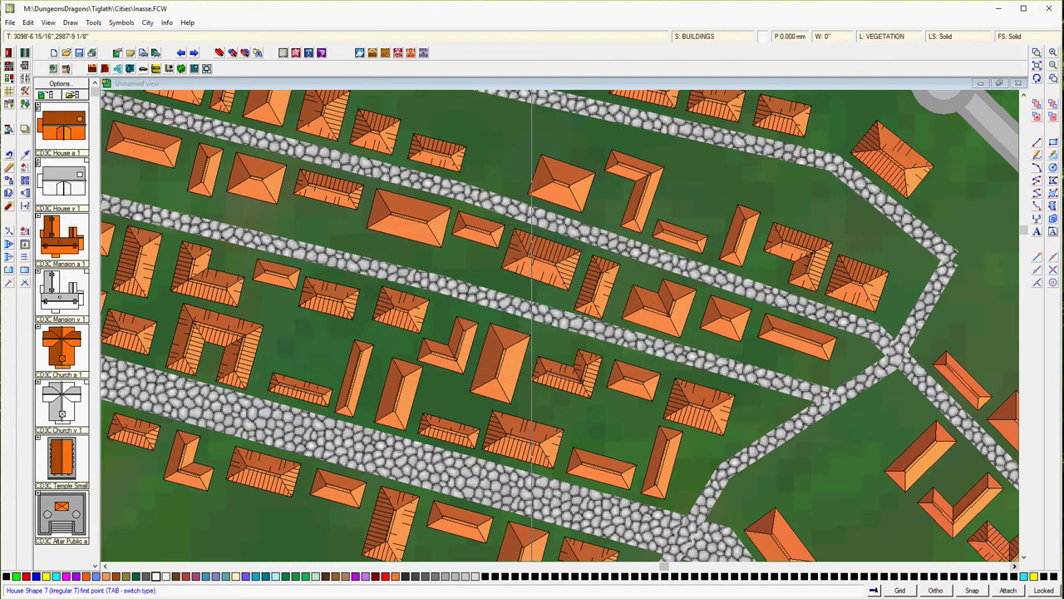
{"action": "left_click", "coordinate": [515, 187]}
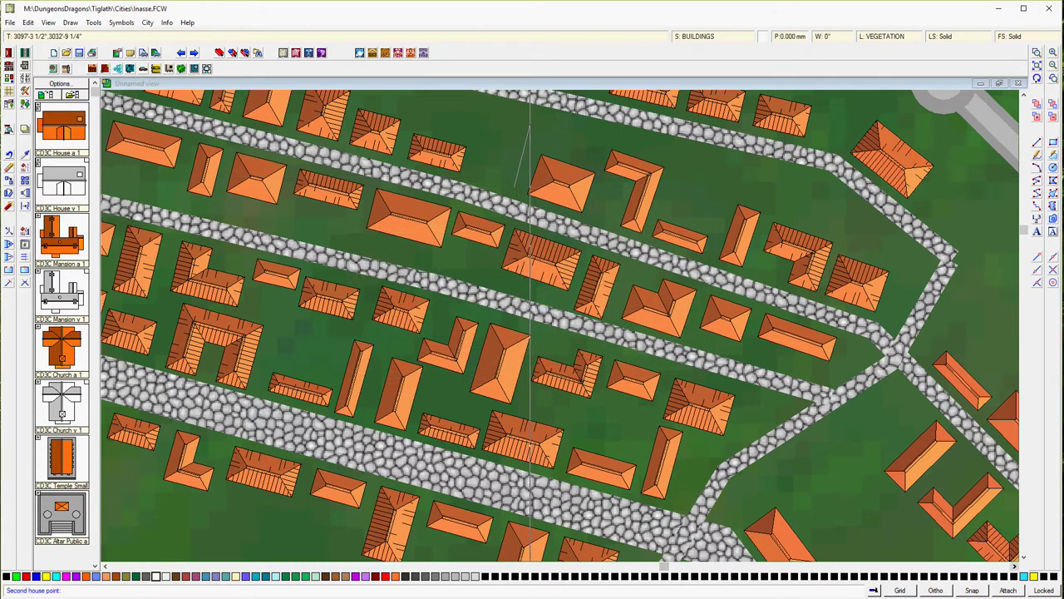
{"action": "left_click", "coordinate": [532, 119]}
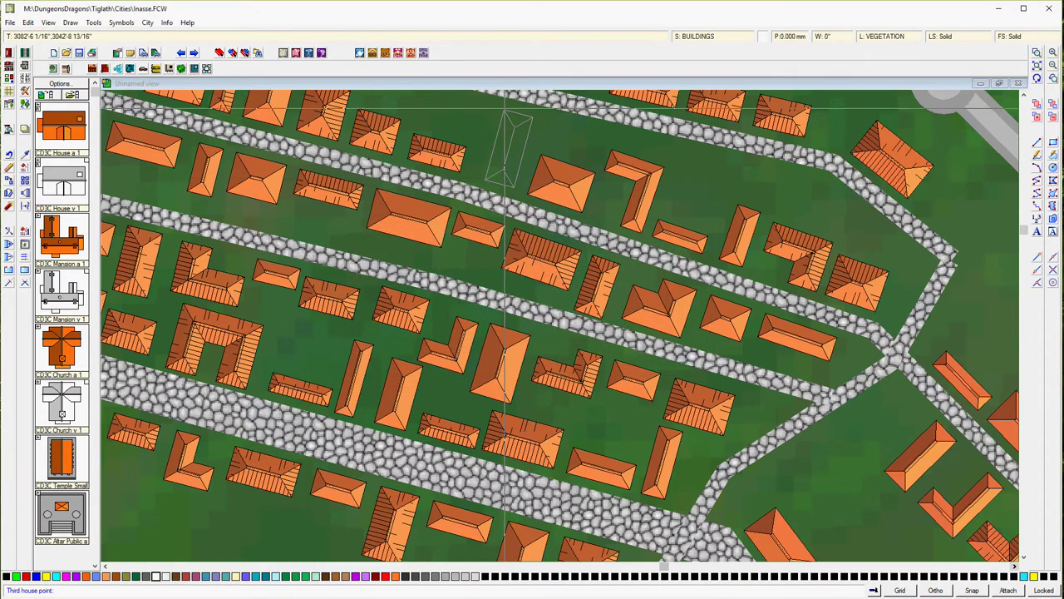
{"action": "left_click", "coordinate": [496, 108]}
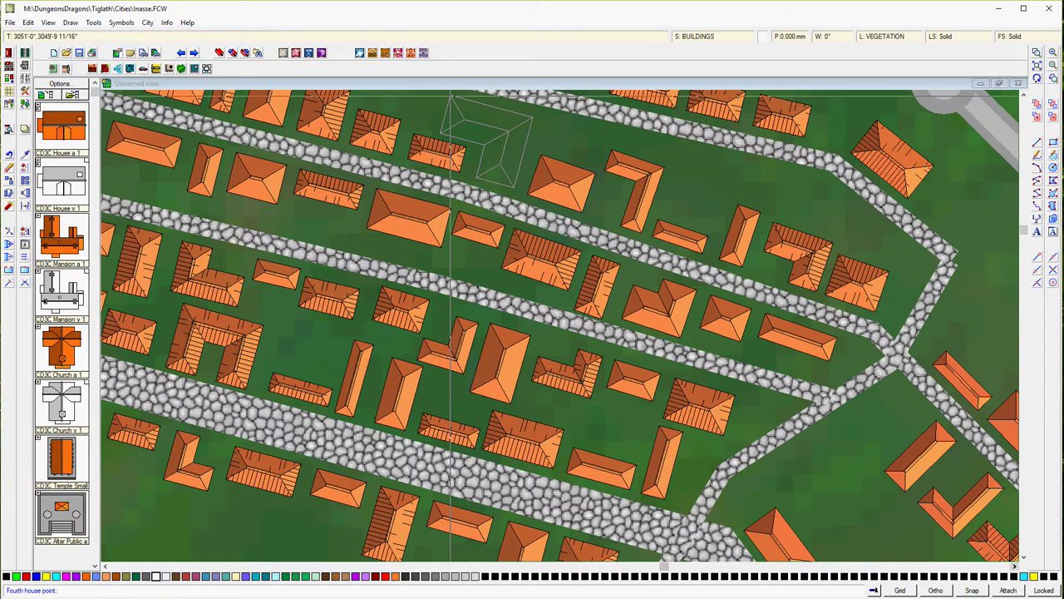
{"action": "left_click", "coordinate": [450, 96]}
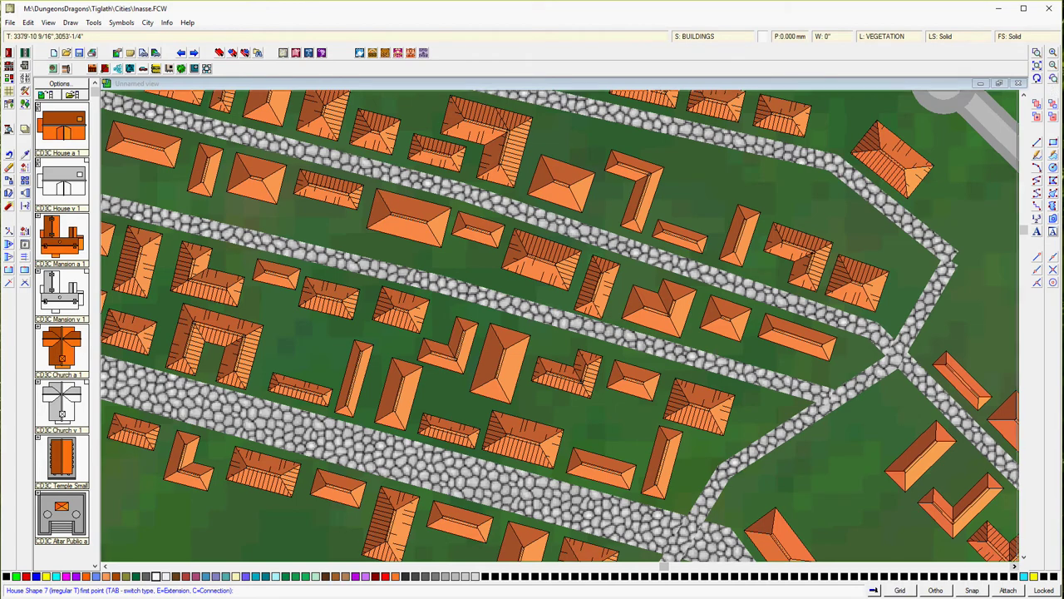
{"action": "left_click", "coordinate": [1053, 65]}
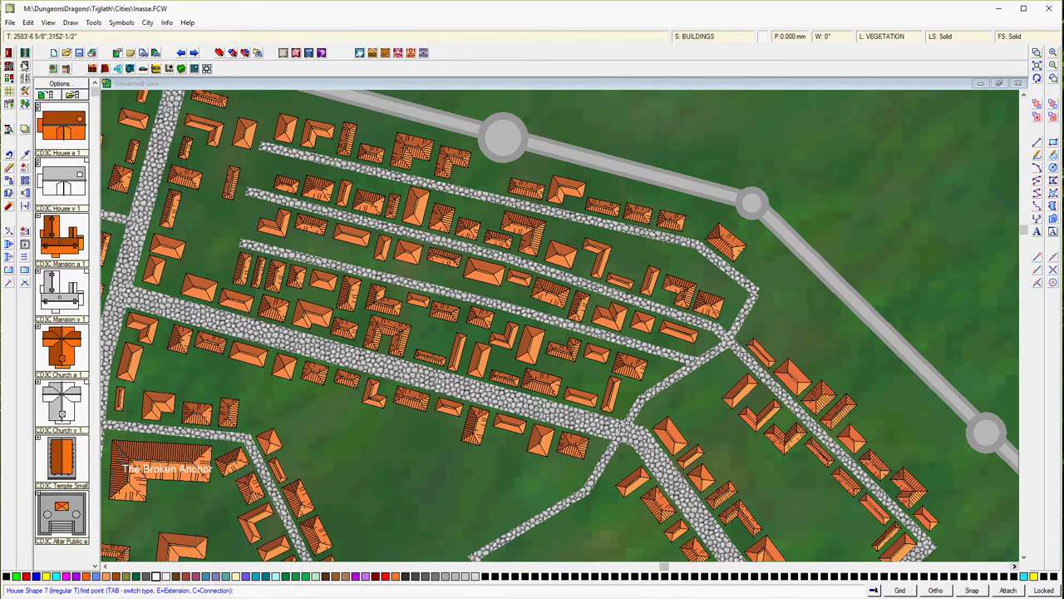
{"action": "left_click", "coordinate": [8, 53]}
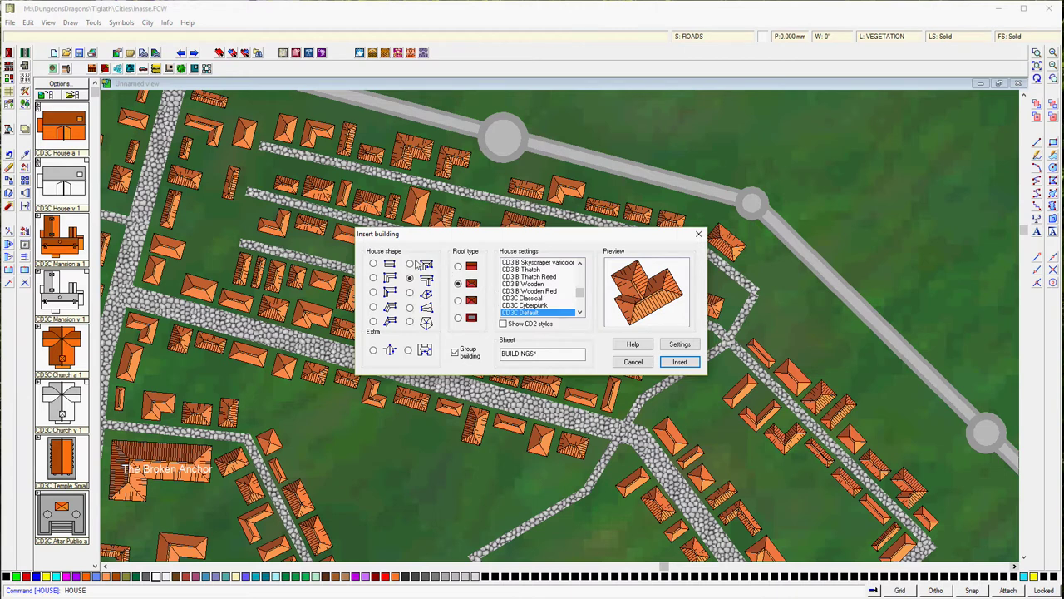
- Start an Irregular U building, cancel it after the first point, and return to Select
{"action": "left_click", "coordinate": [410, 264]}
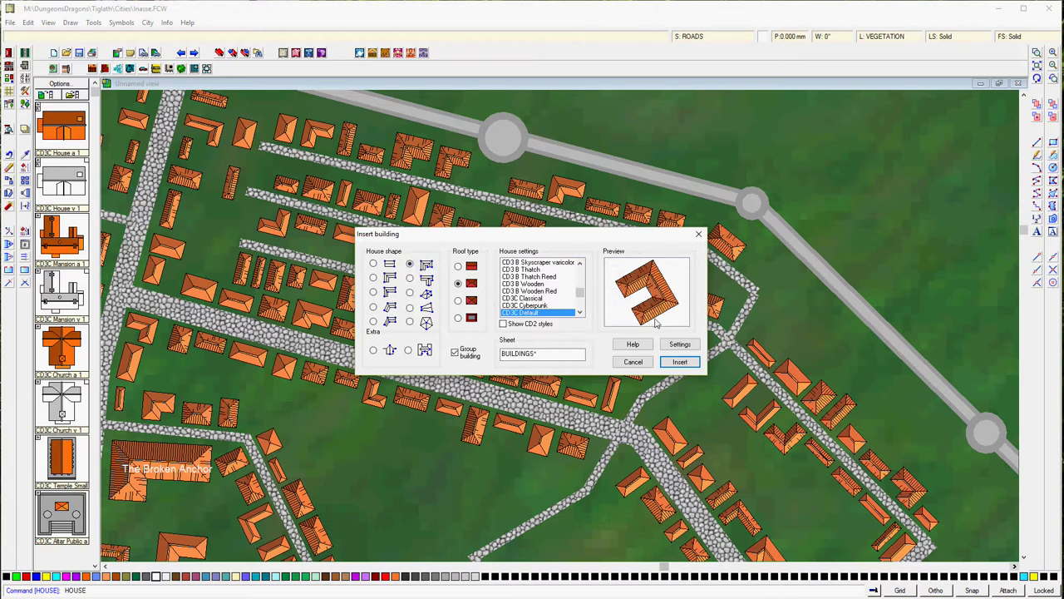
{"action": "left_click", "coordinate": [681, 362]}
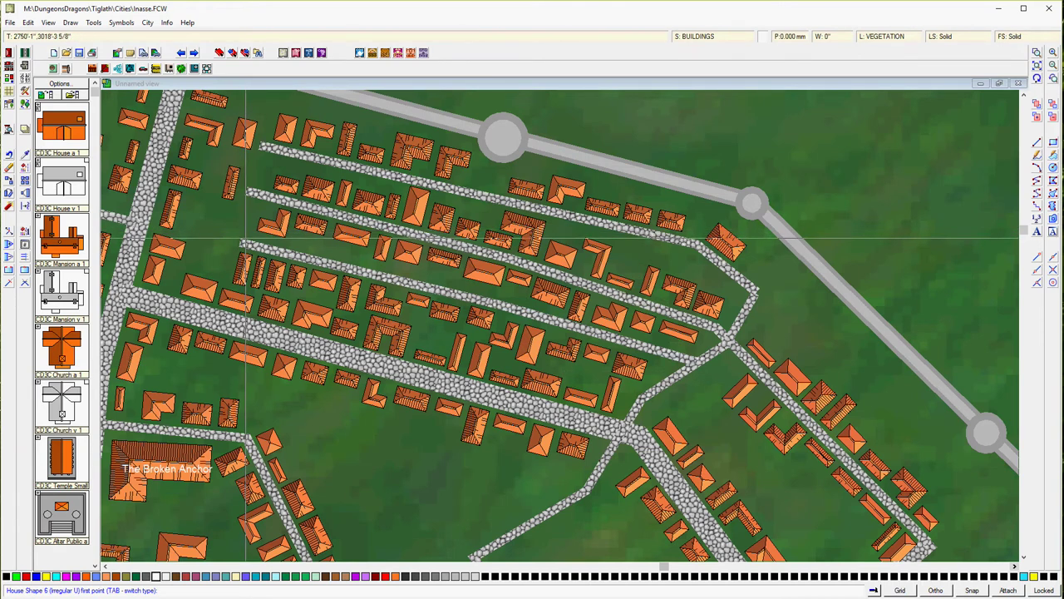
{"action": "left_click", "coordinate": [255, 230]}
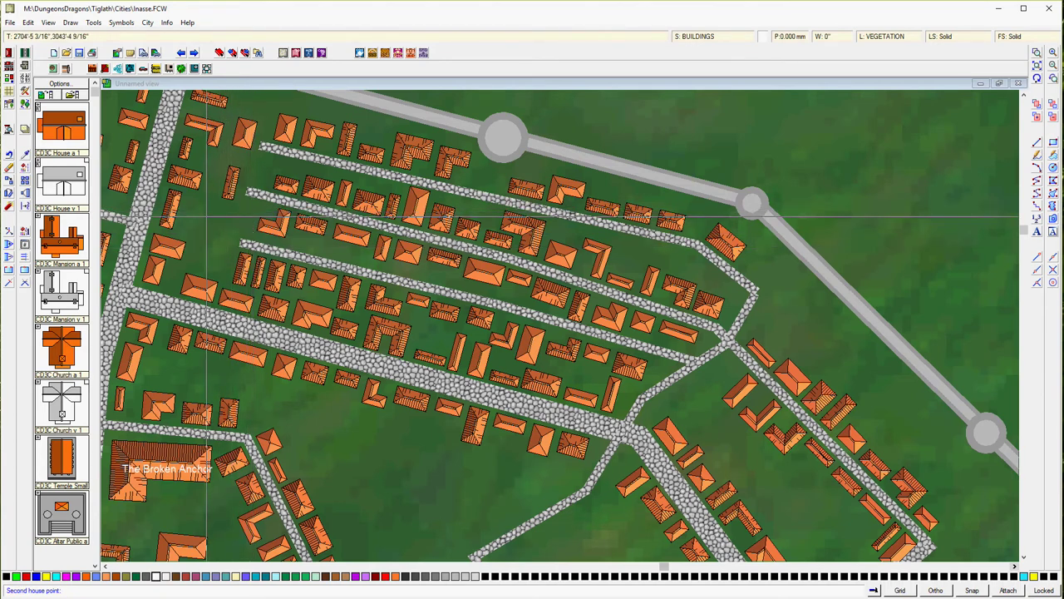
{"action": "key", "text": "Escape"}
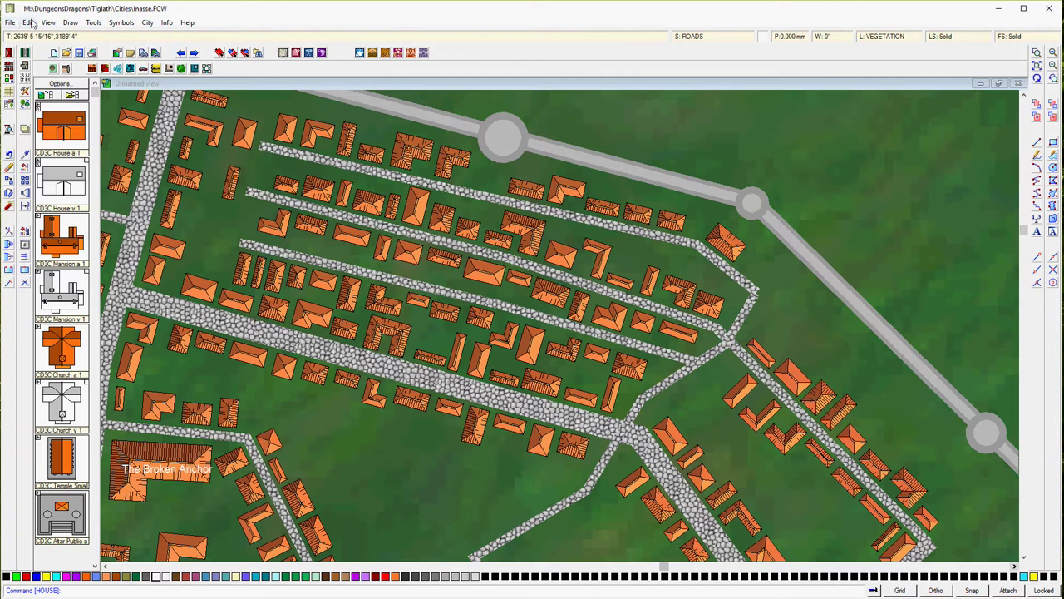
{"action": "left_click", "coordinate": [77, 71]}
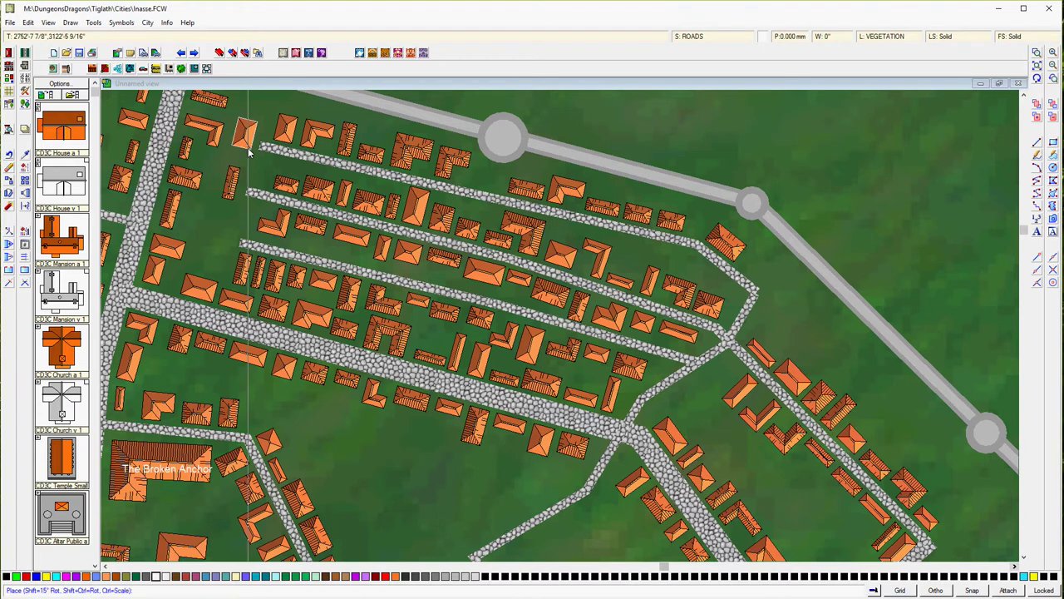
- Reposition two houses in the northwest block and move one further along the upper street
{"action": "left_click_drag", "start_coordinate": [248, 150], "coordinate": [264, 186]}
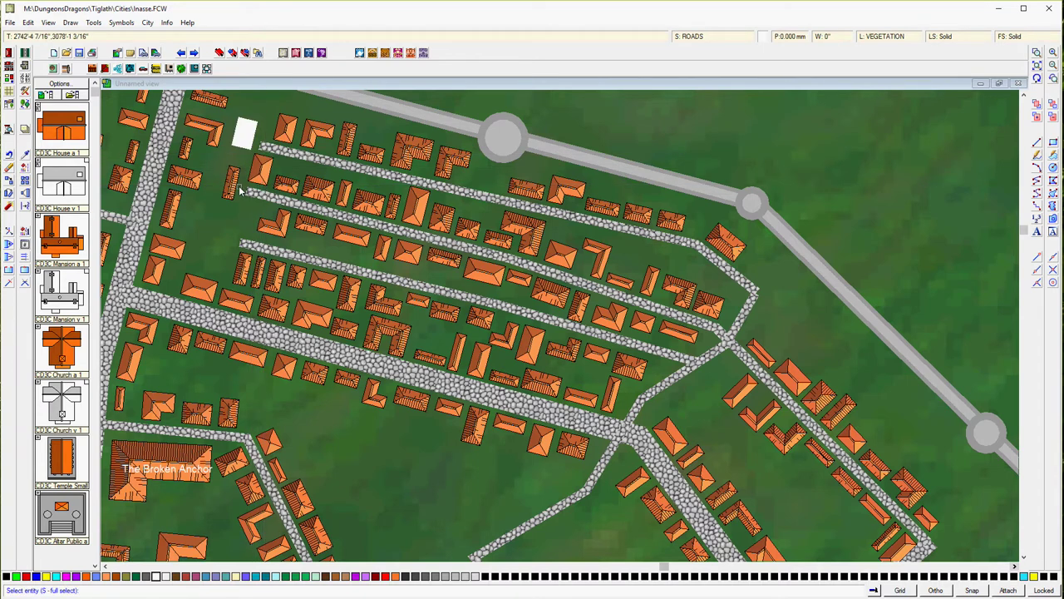
{"action": "left_click", "coordinate": [236, 190]}
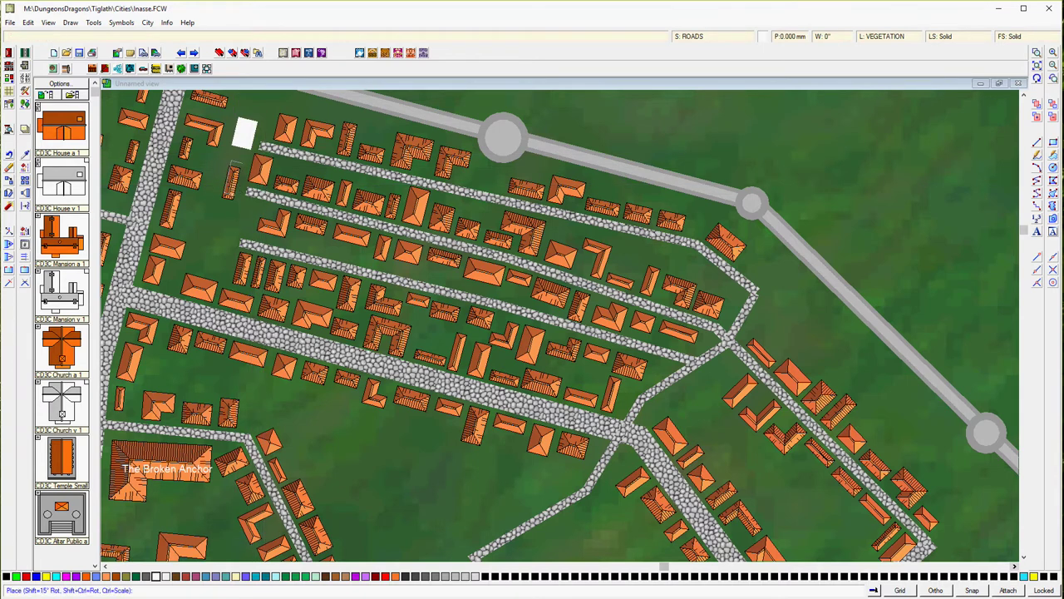
{"action": "left_click", "coordinate": [244, 133]}
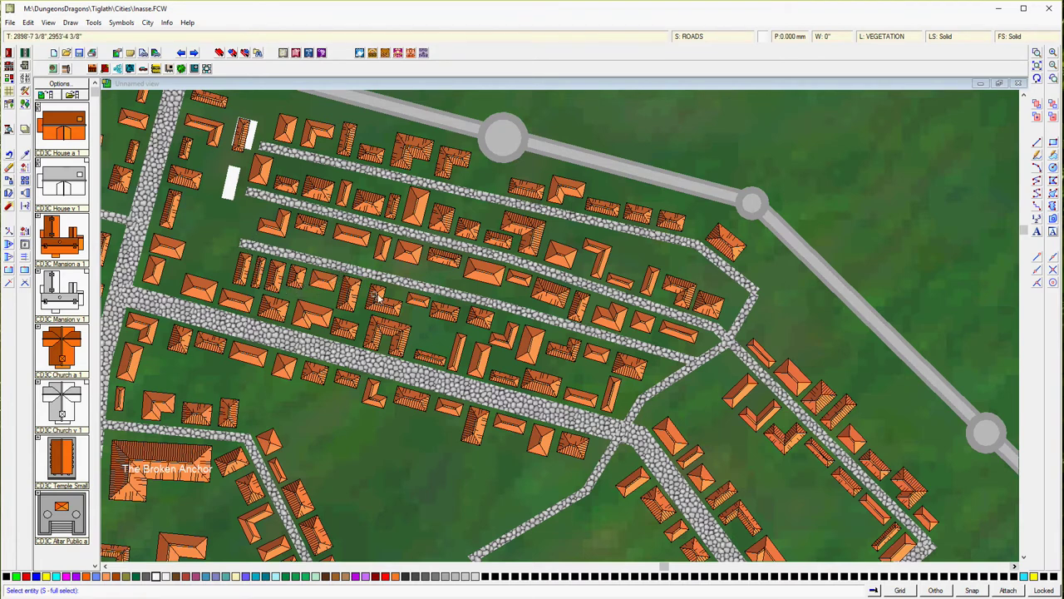
{"action": "left_click", "coordinate": [449, 269]}
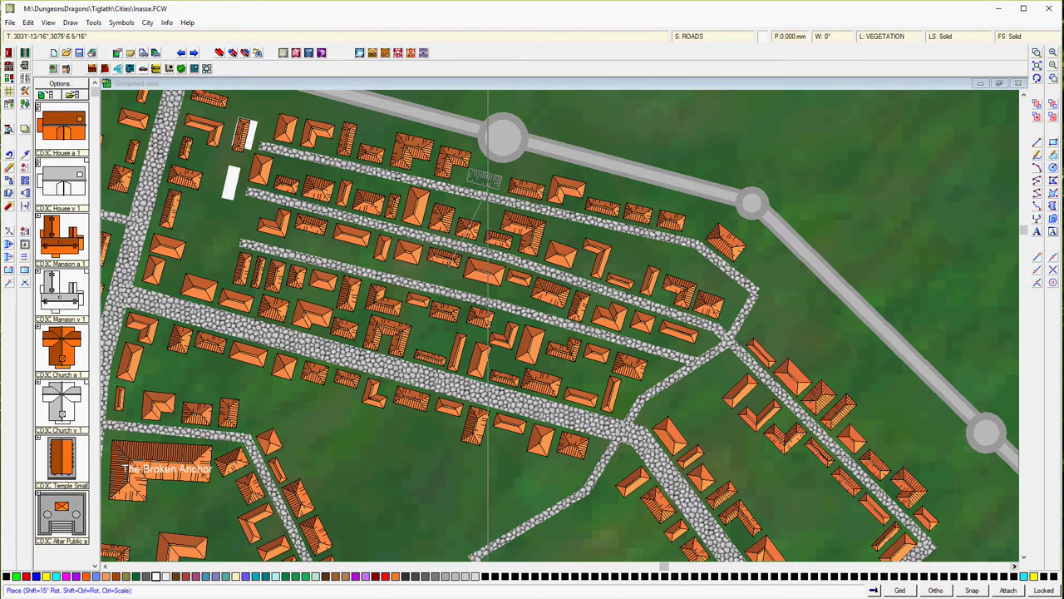
{"action": "left_click", "coordinate": [488, 180]}
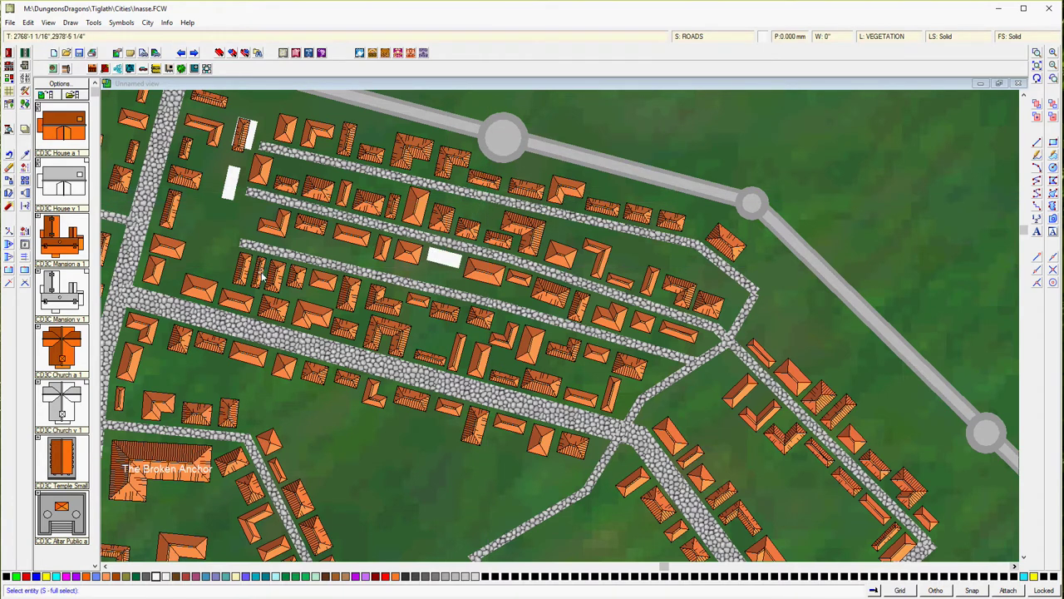
- Move two middle-street houses beside their neighbours, then redraw so the orange roofs appear
{"action": "left_click", "coordinate": [303, 286]}
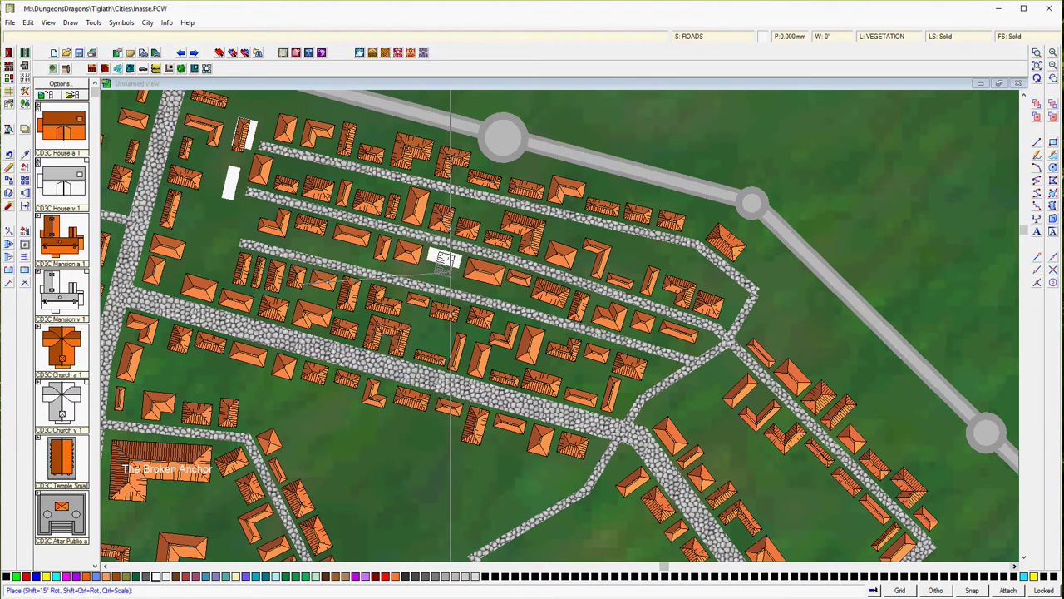
{"action": "left_click", "coordinate": [451, 260]}
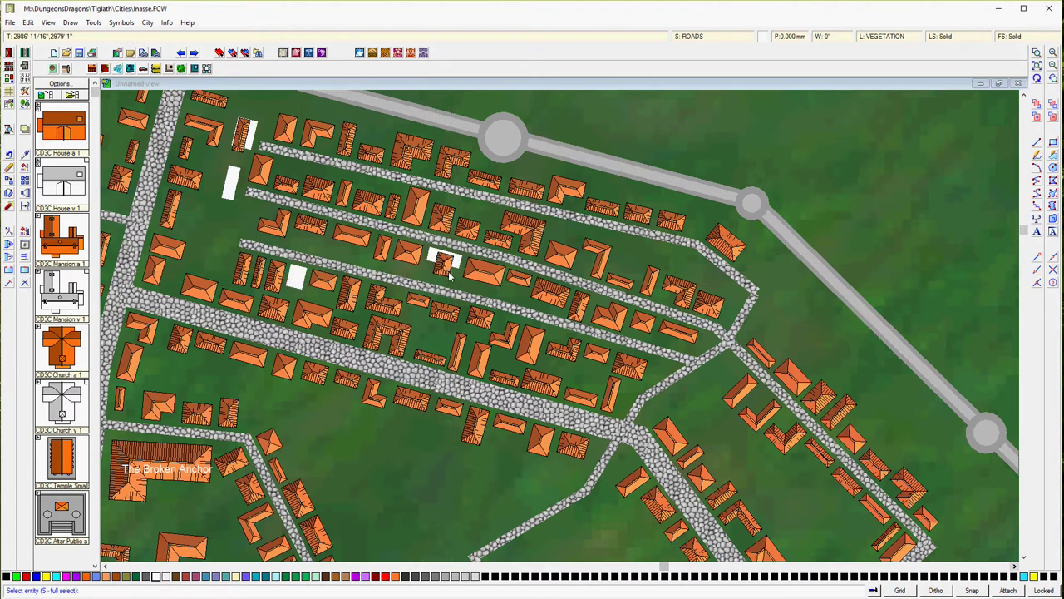
{"action": "left_click", "coordinate": [287, 281]}
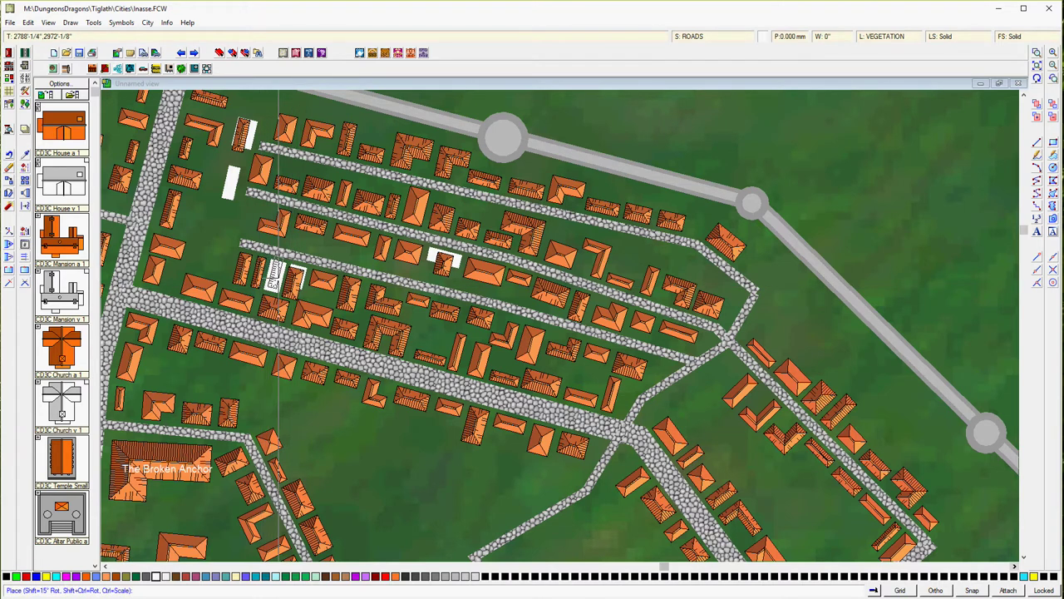
{"action": "left_click", "coordinate": [277, 277]}
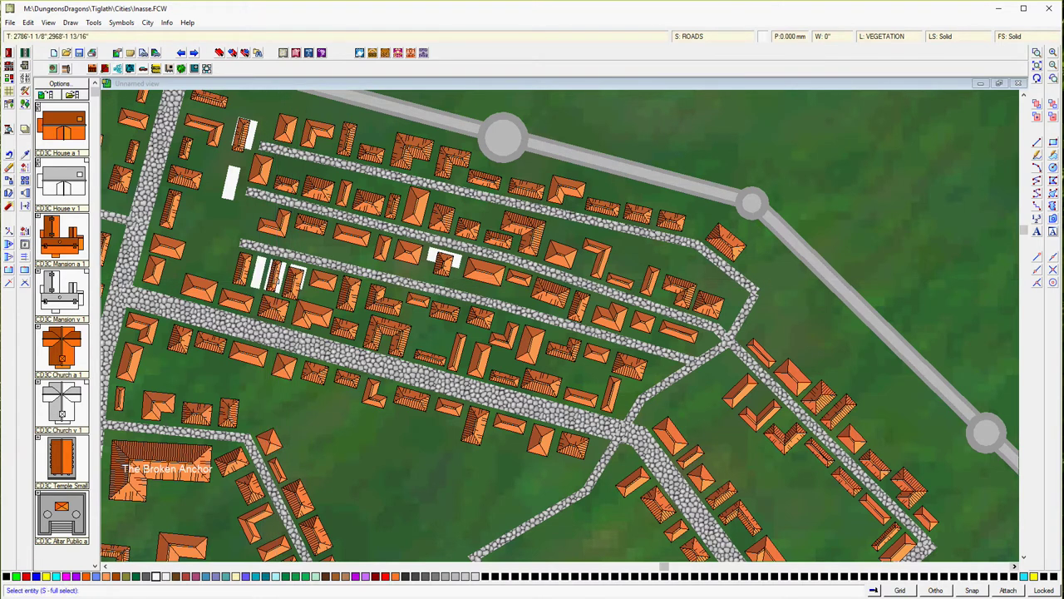
{"action": "right_click", "coordinate": [299, 281]}
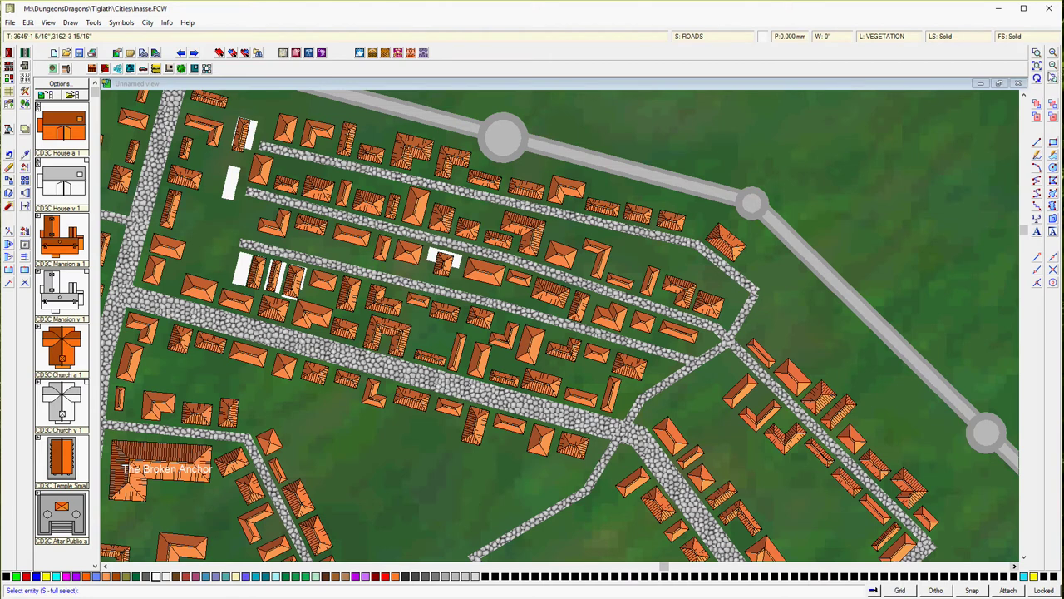
{"action": "left_click", "coordinate": [1039, 77]}
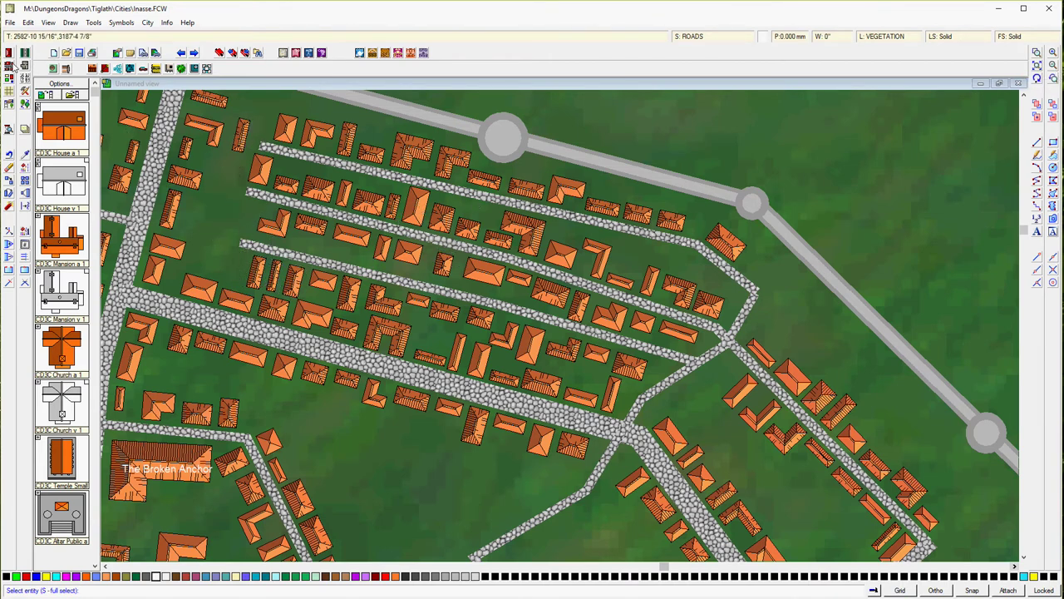
{"action": "left_click", "coordinate": [8, 52]}
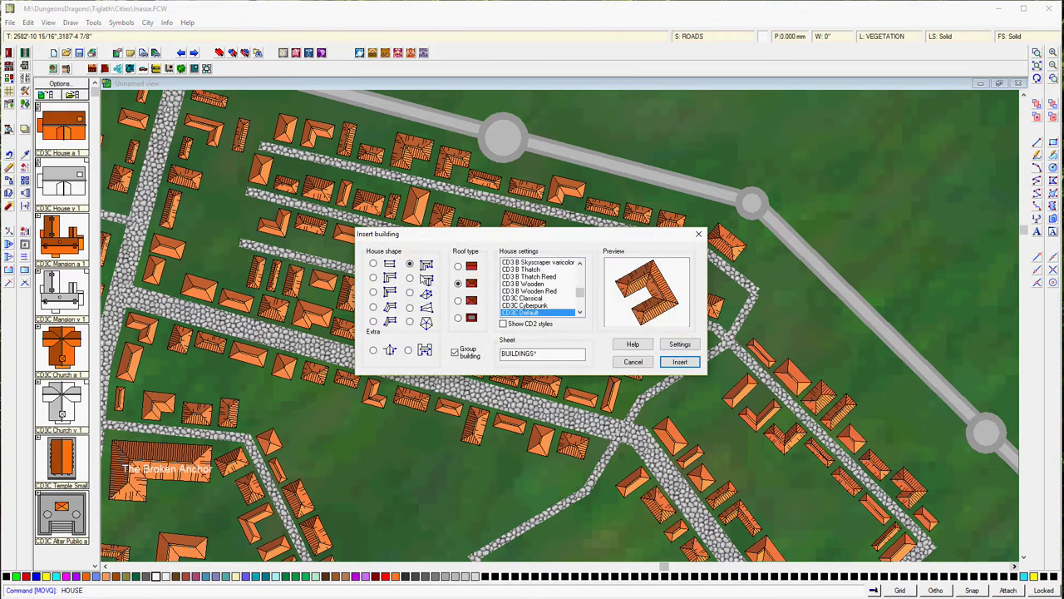
{"action": "left_click", "coordinate": [680, 361]}
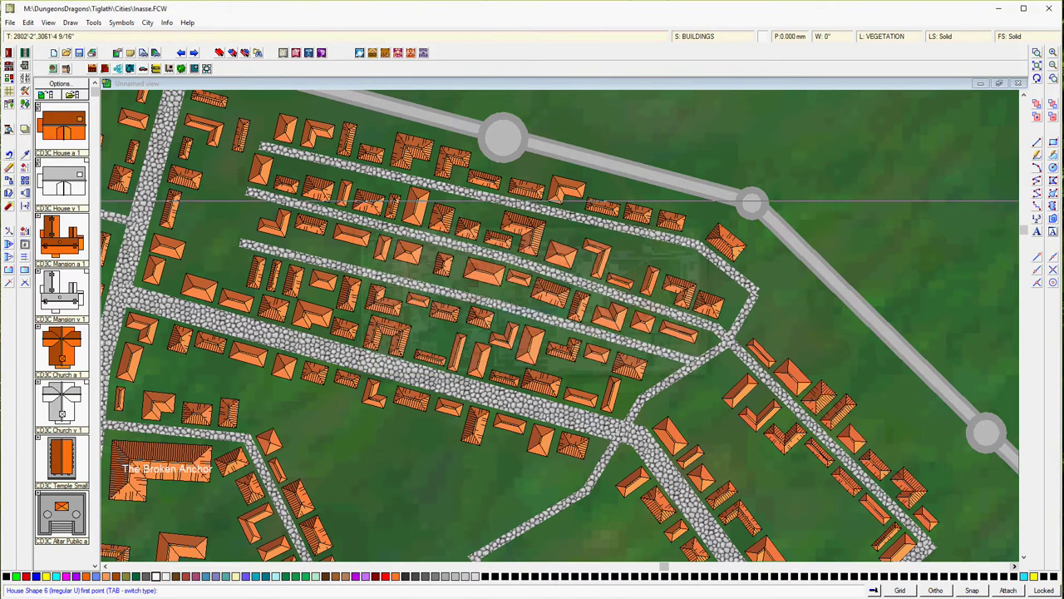
{"action": "left_click", "coordinate": [250, 218]}
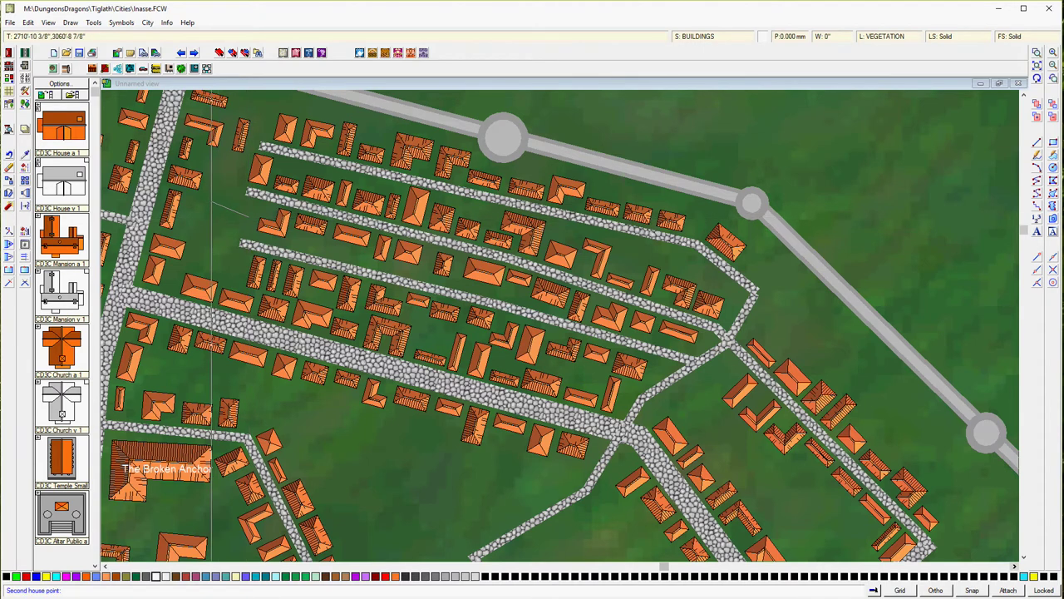
{"action": "left_click", "coordinate": [204, 205]}
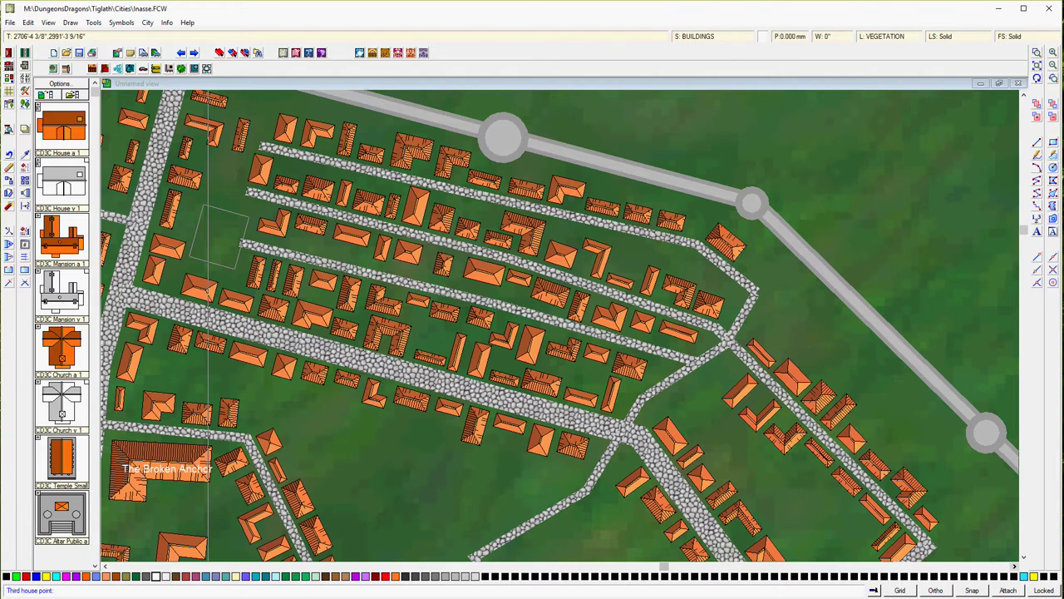
{"action": "left_click", "coordinate": [210, 260]}
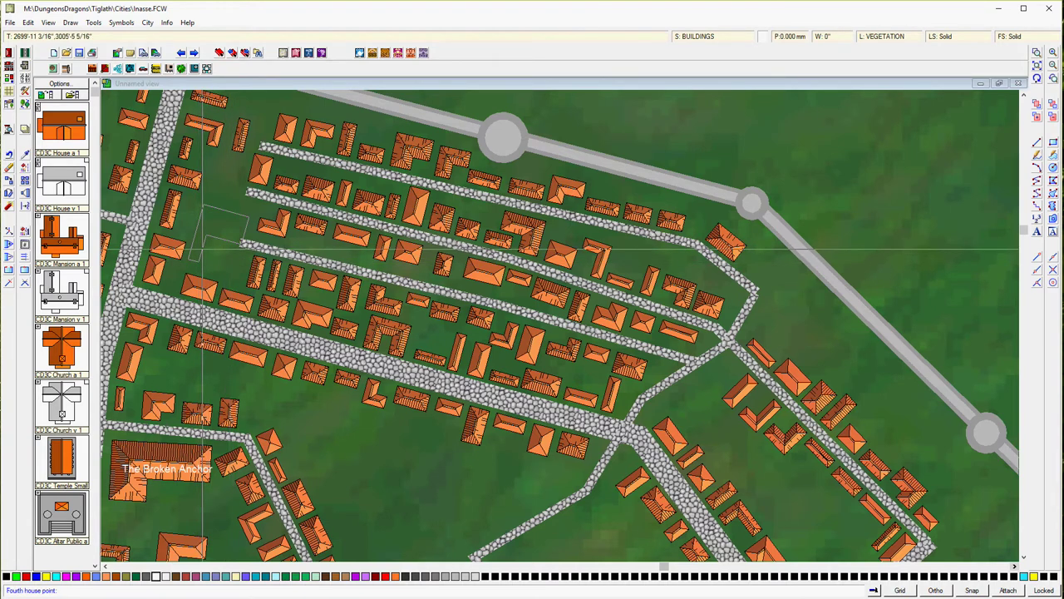
{"action": "left_click", "coordinate": [203, 248]}
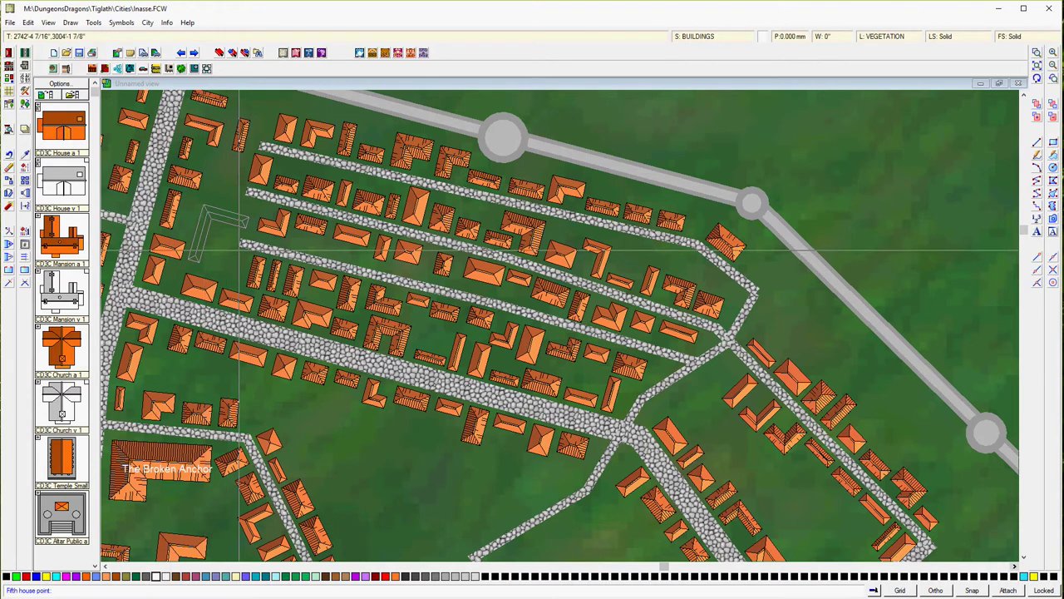
{"action": "key", "text": "Escape"}
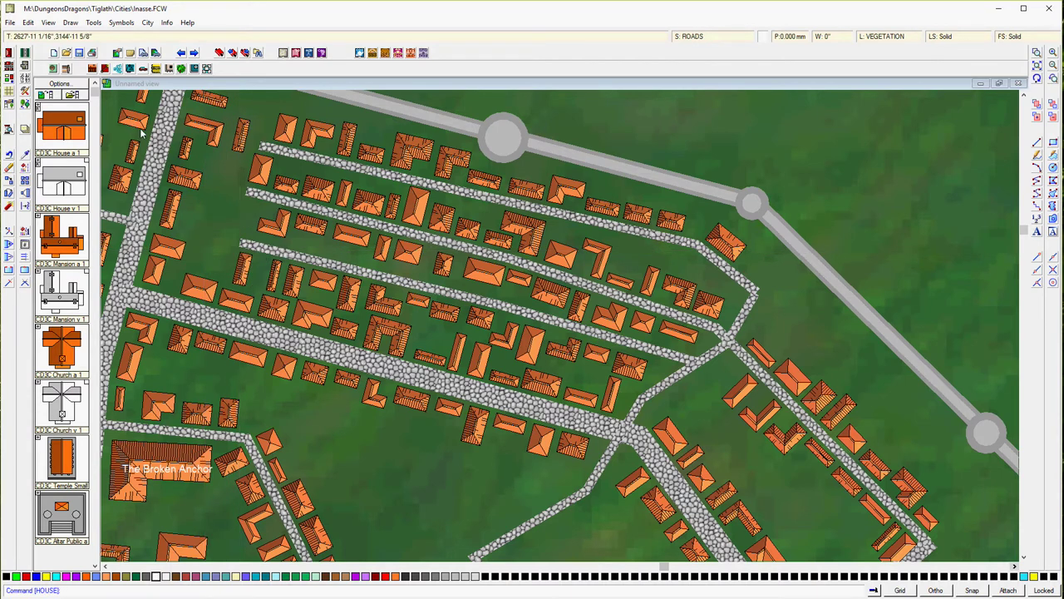
{"action": "left_click", "coordinate": [27, 23]}
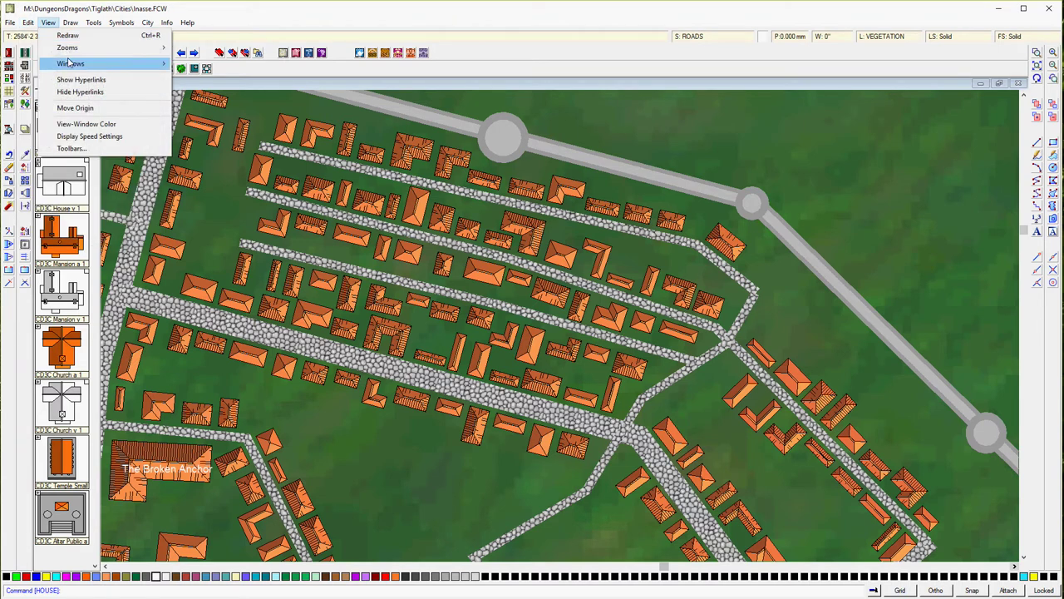
- Trace a four-corner house outline by the upper street's west end
{"action": "left_click", "coordinate": [48, 50]}
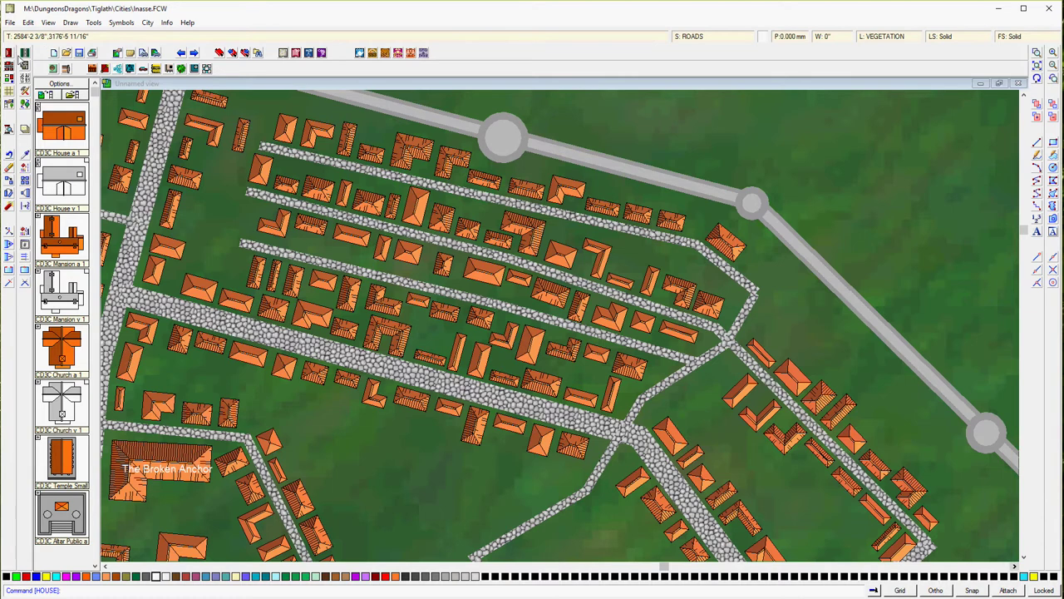
{"action": "left_click", "coordinate": [8, 54]}
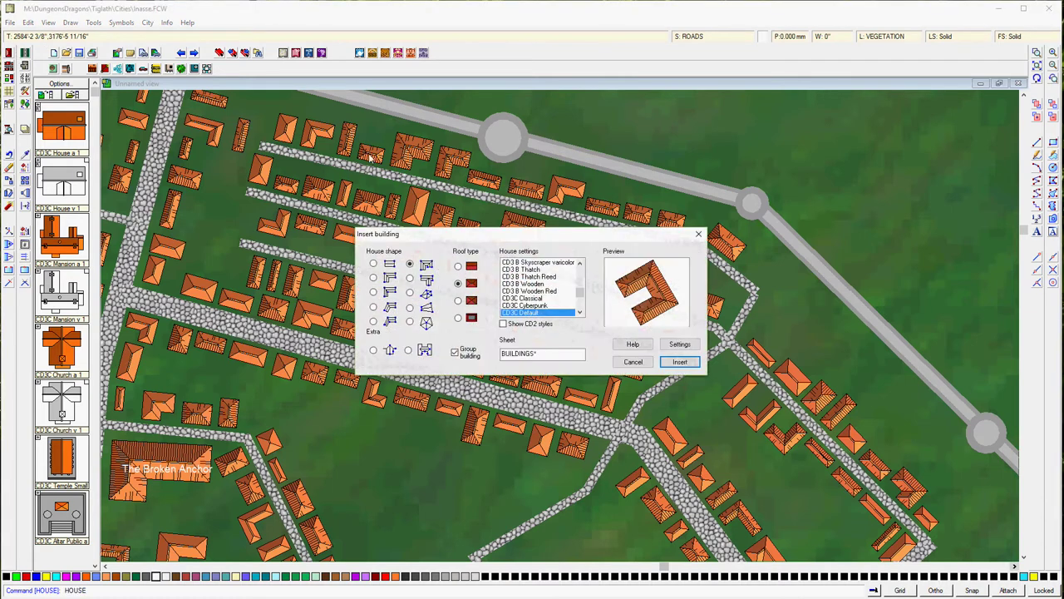
{"action": "left_click", "coordinate": [679, 364]}
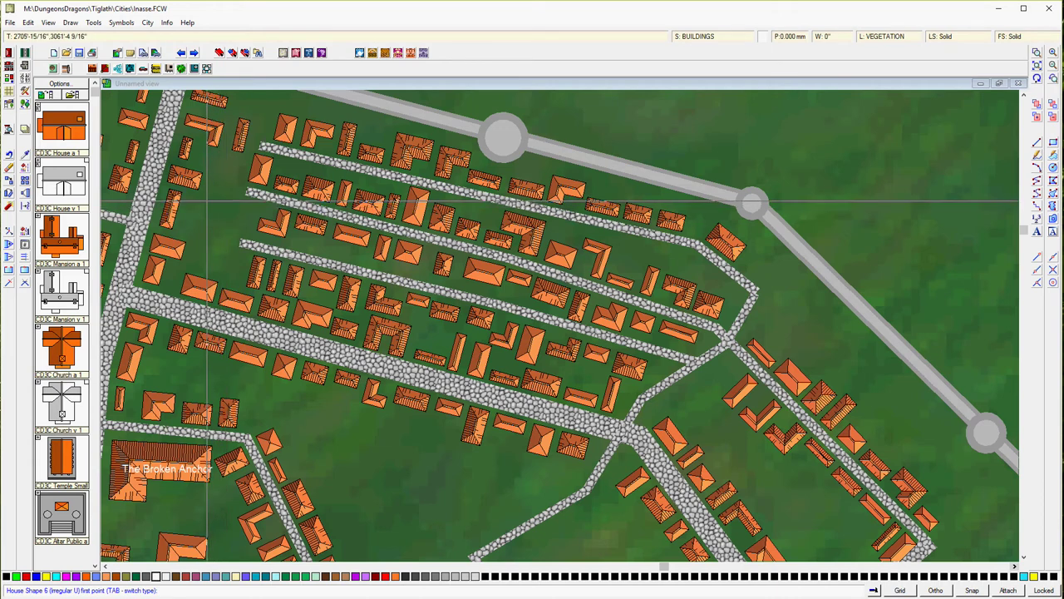
{"action": "left_click", "coordinate": [207, 202]}
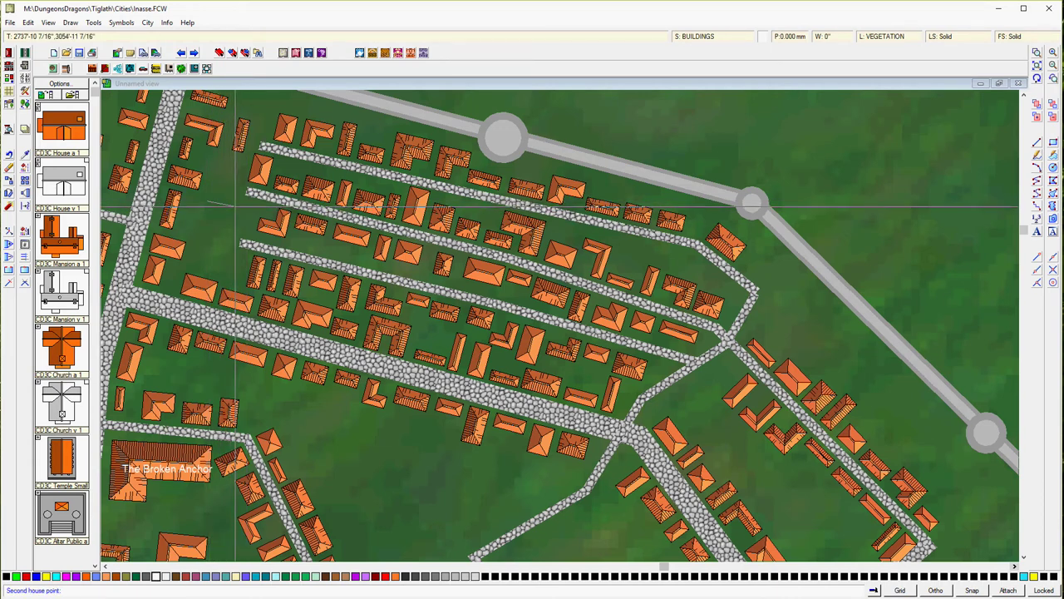
{"action": "left_click", "coordinate": [240, 208]}
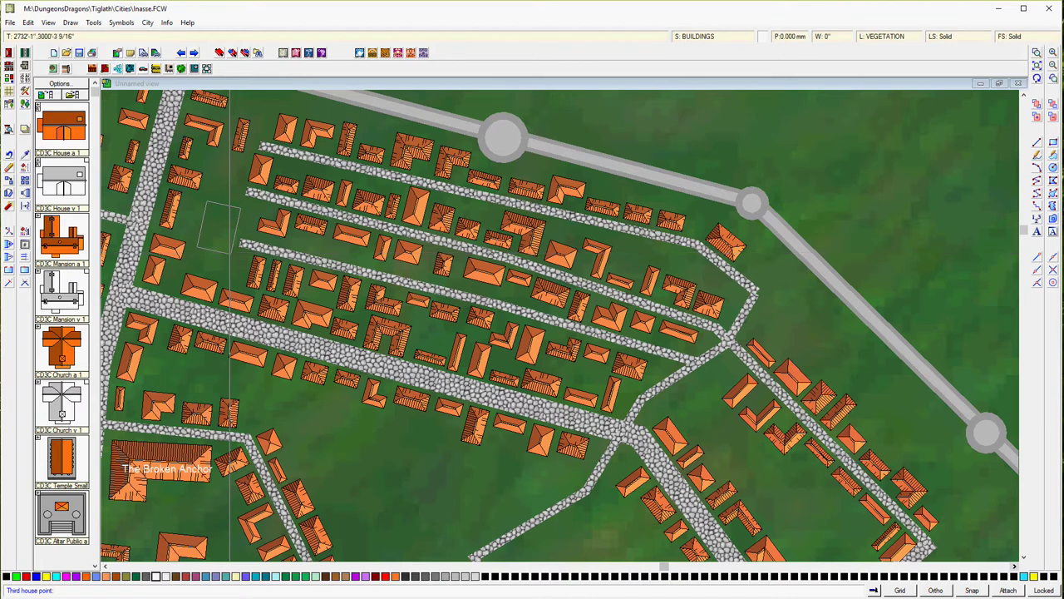
{"action": "left_click", "coordinate": [227, 263]}
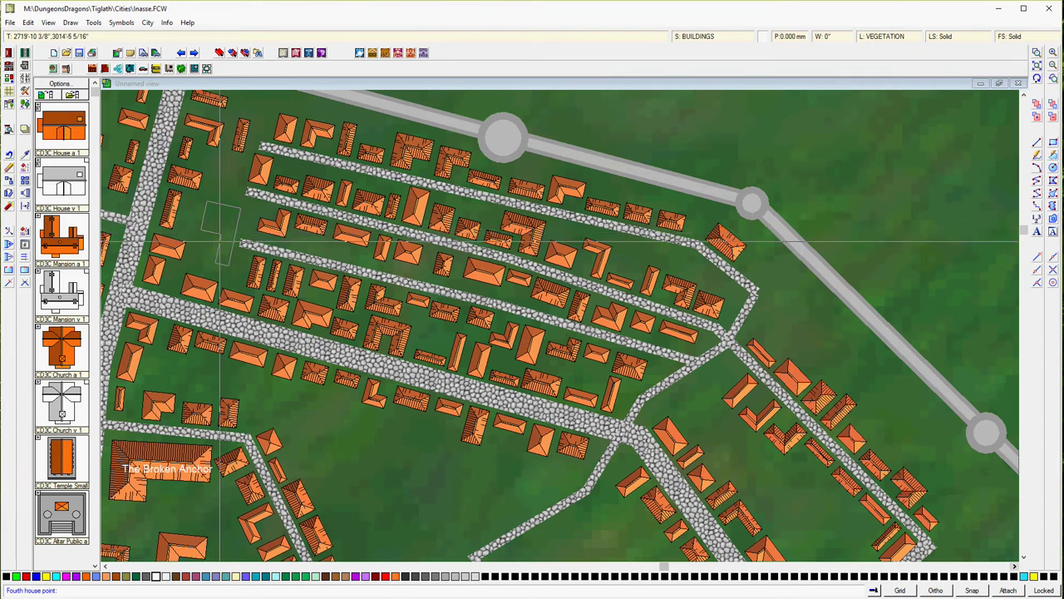
{"action": "left_click", "coordinate": [226, 241]}
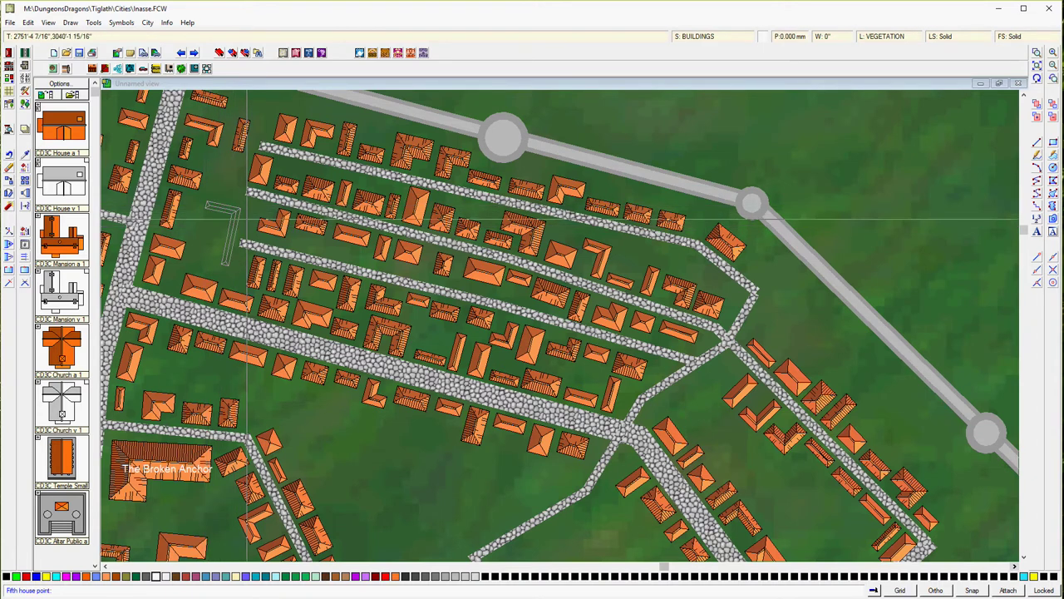
- Abandon the unfinished outline and dismiss the editing commands menu
{"action": "key", "text": "Escape"}
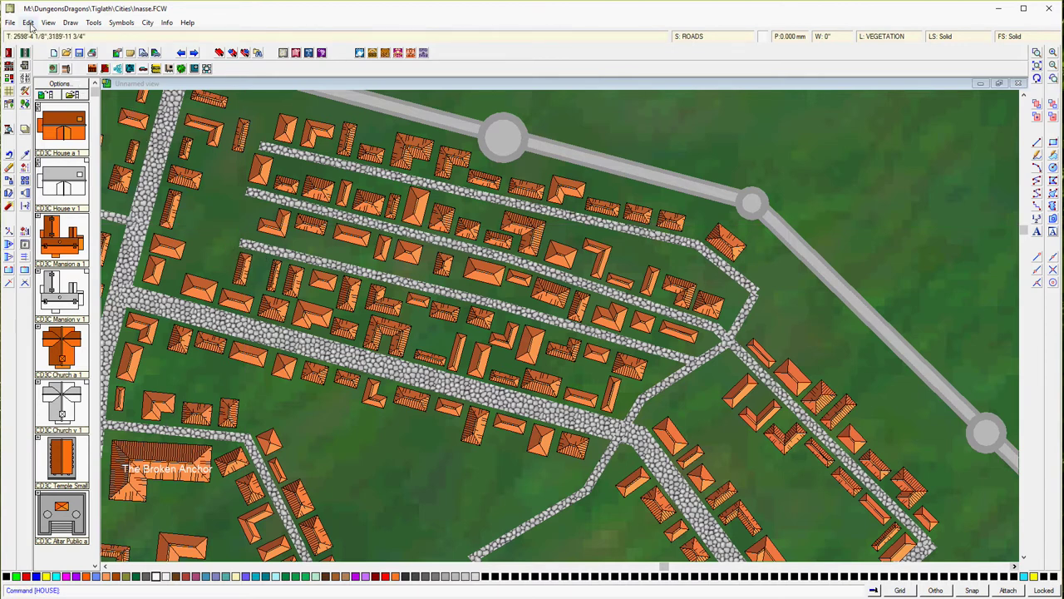
{"action": "left_click", "coordinate": [30, 22]}
{"action": "left_click", "coordinate": [51, 52]}
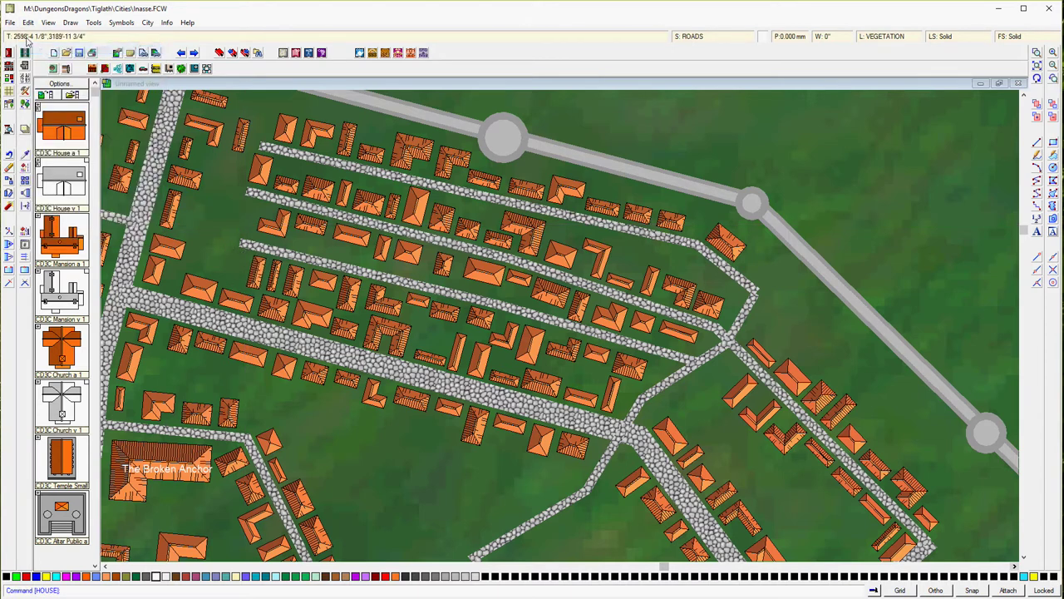
{"action": "left_click", "coordinate": [8, 52]}
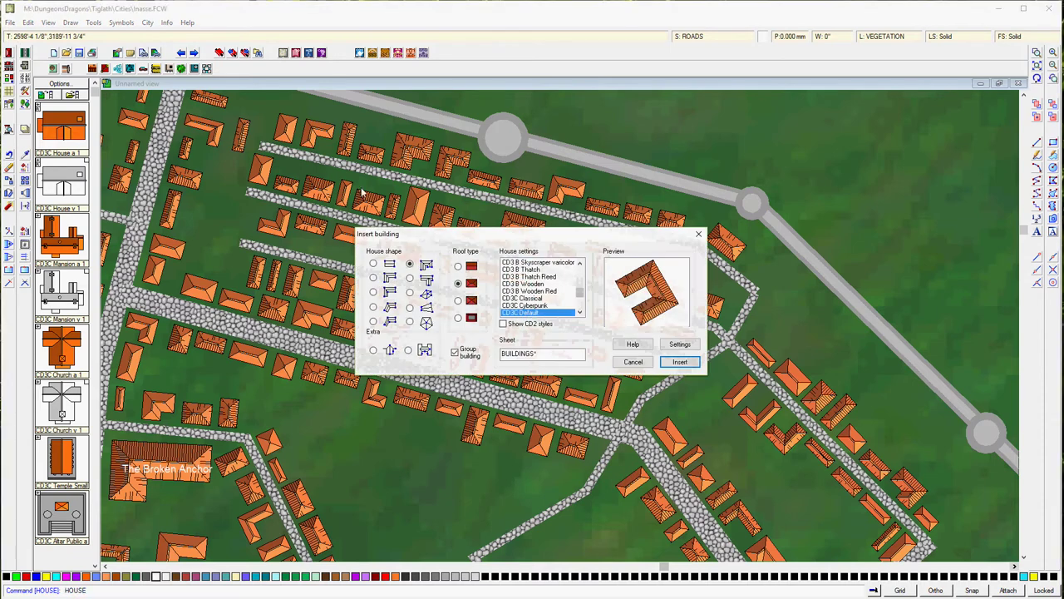
{"action": "left_click", "coordinate": [458, 283]}
{"action": "left_click", "coordinate": [681, 363]}
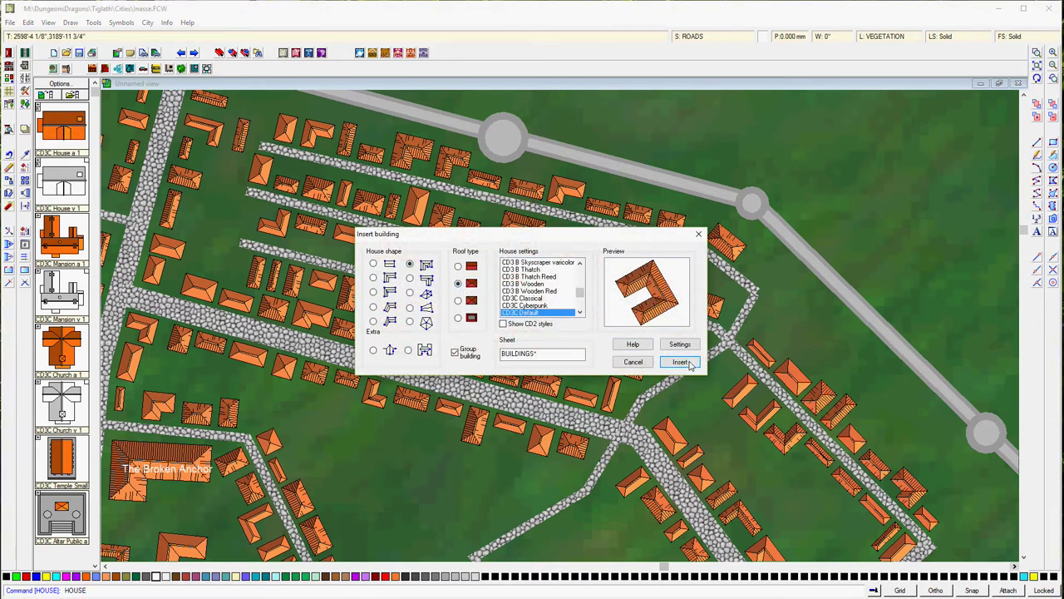
{"action": "left_click", "coordinate": [689, 363]}
{"action": "left_click", "coordinate": [823, 137]}
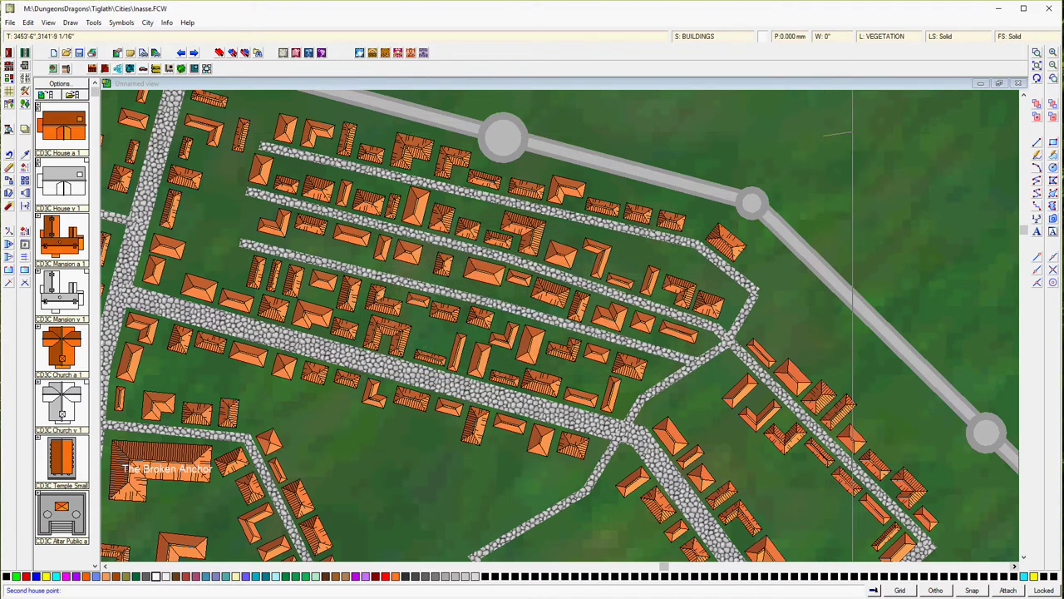
{"action": "left_click", "coordinate": [924, 136]}
{"action": "left_click", "coordinate": [925, 222]}
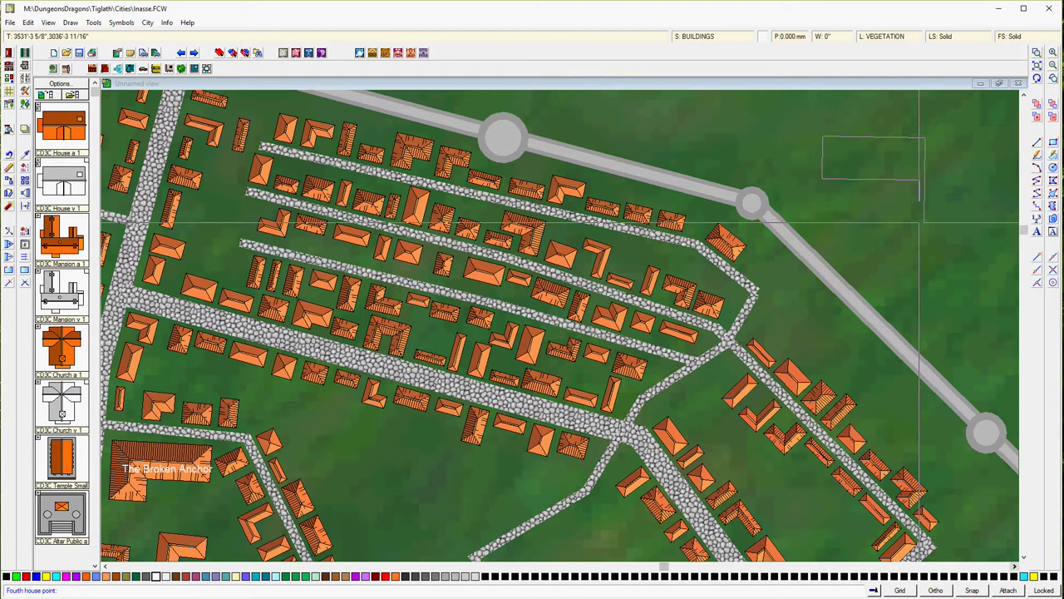
{"action": "left_click", "coordinate": [886, 218]}
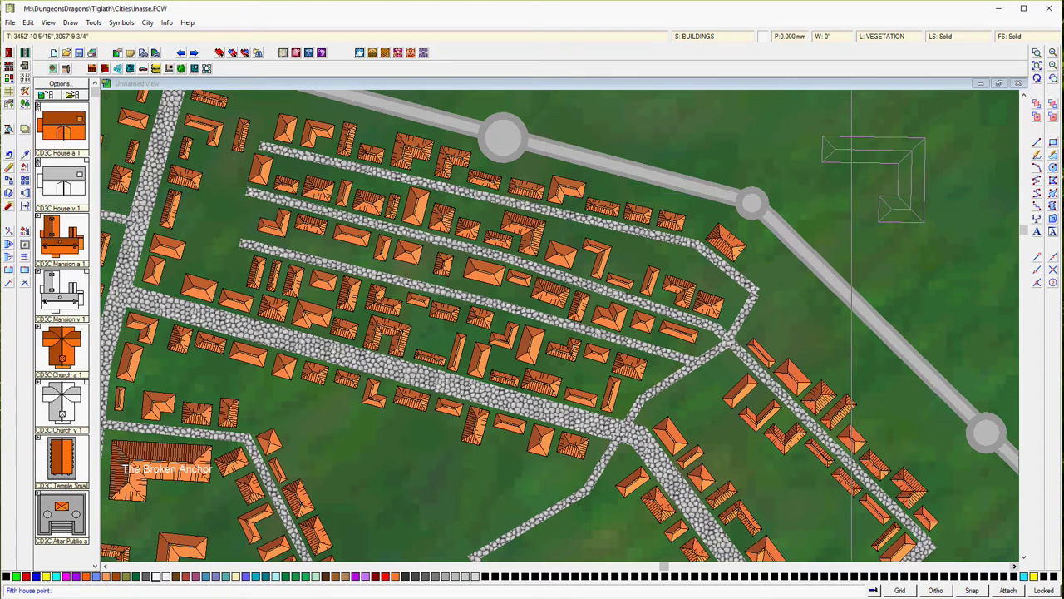
{"action": "left_click", "coordinate": [851, 197]}
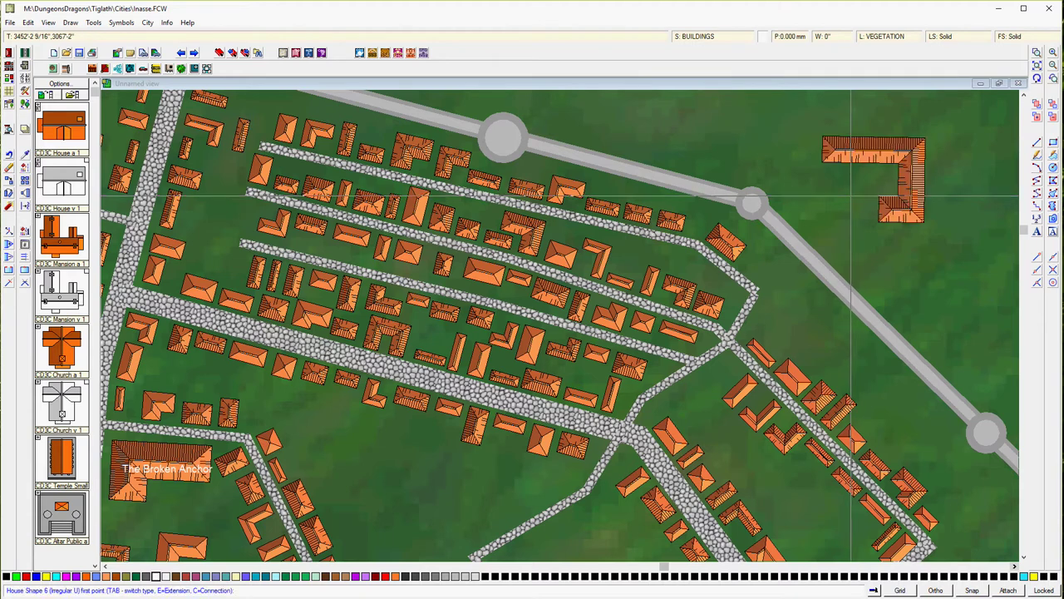
{"action": "key", "text": "ctrl+z"}
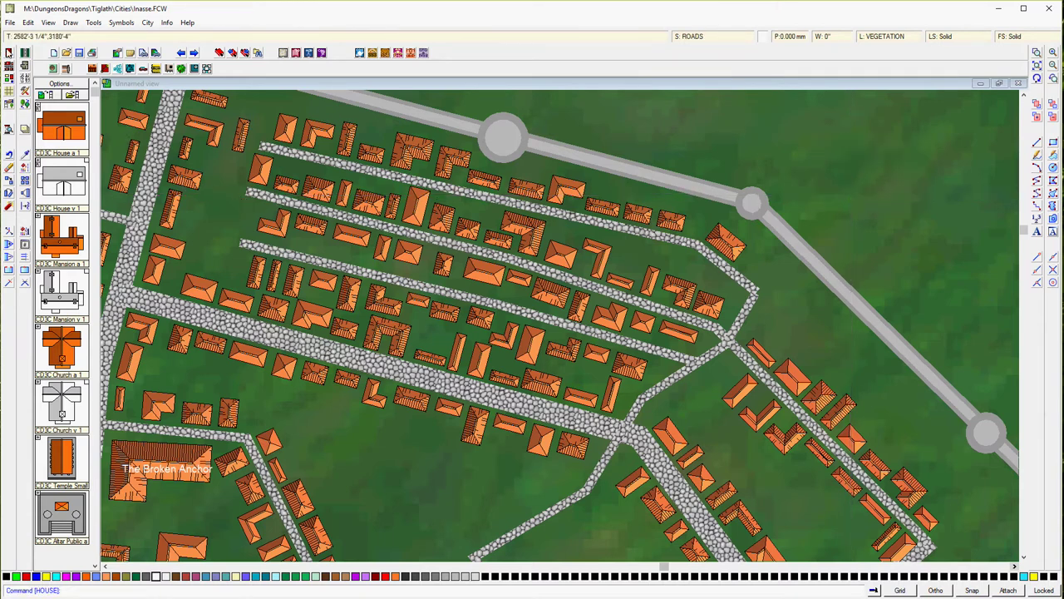
{"action": "left_click", "coordinate": [8, 52]}
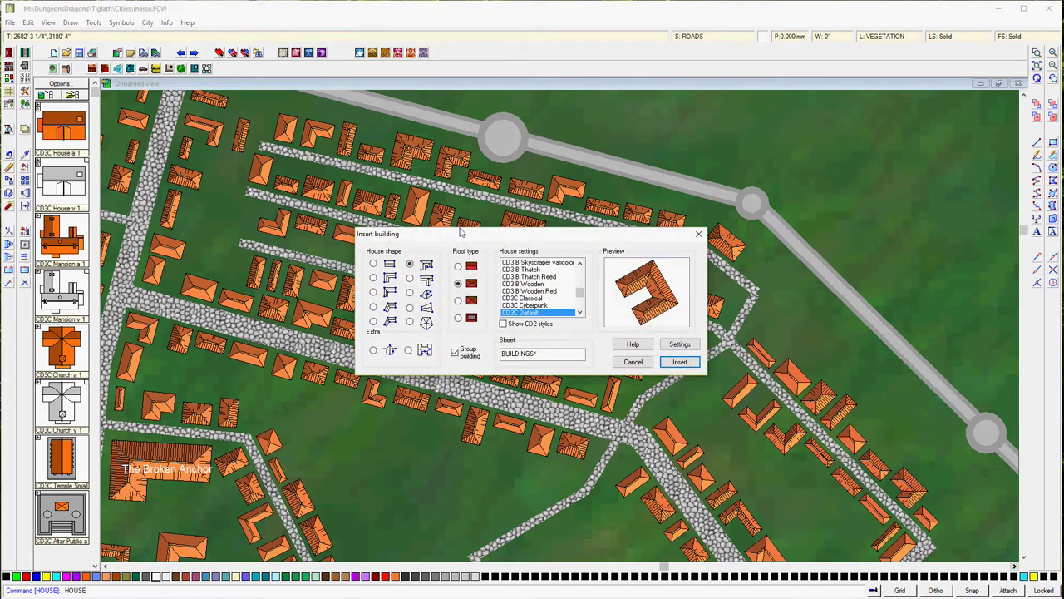
{"action": "left_click", "coordinate": [680, 363]}
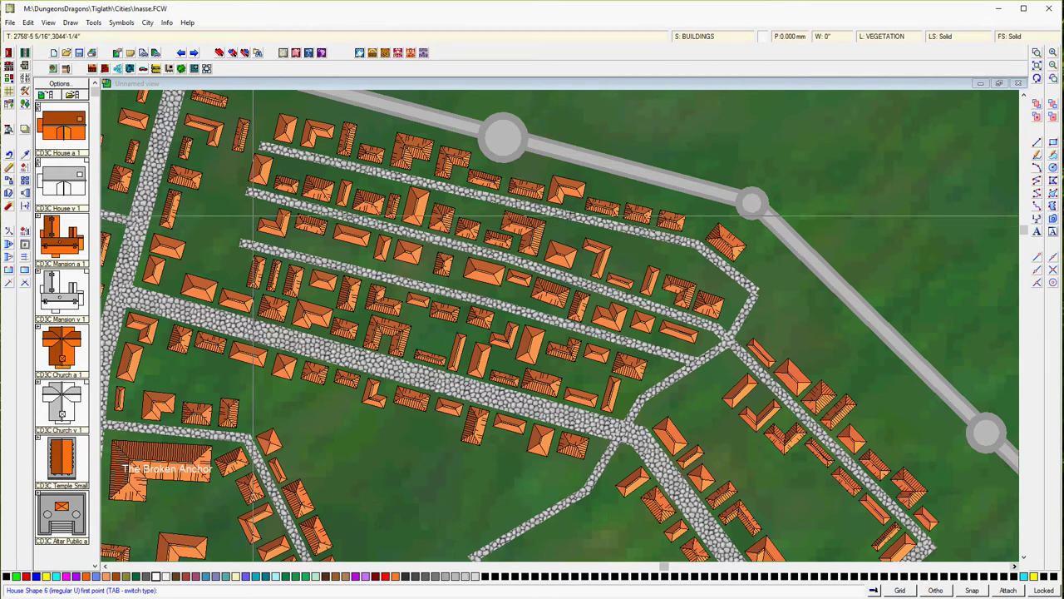
{"action": "left_click", "coordinate": [235, 272]}
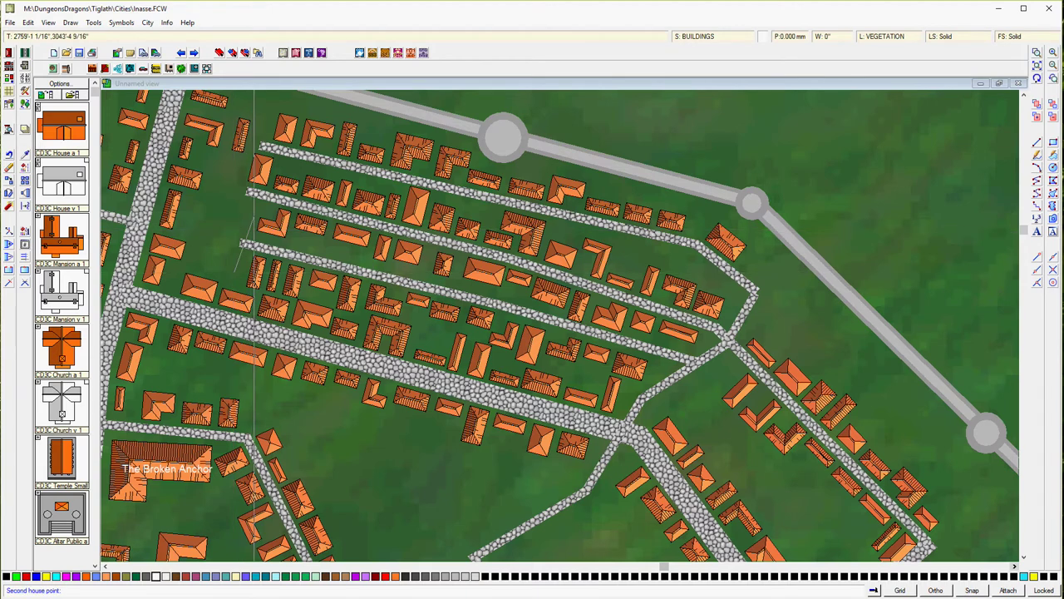
{"action": "left_click", "coordinate": [247, 215]}
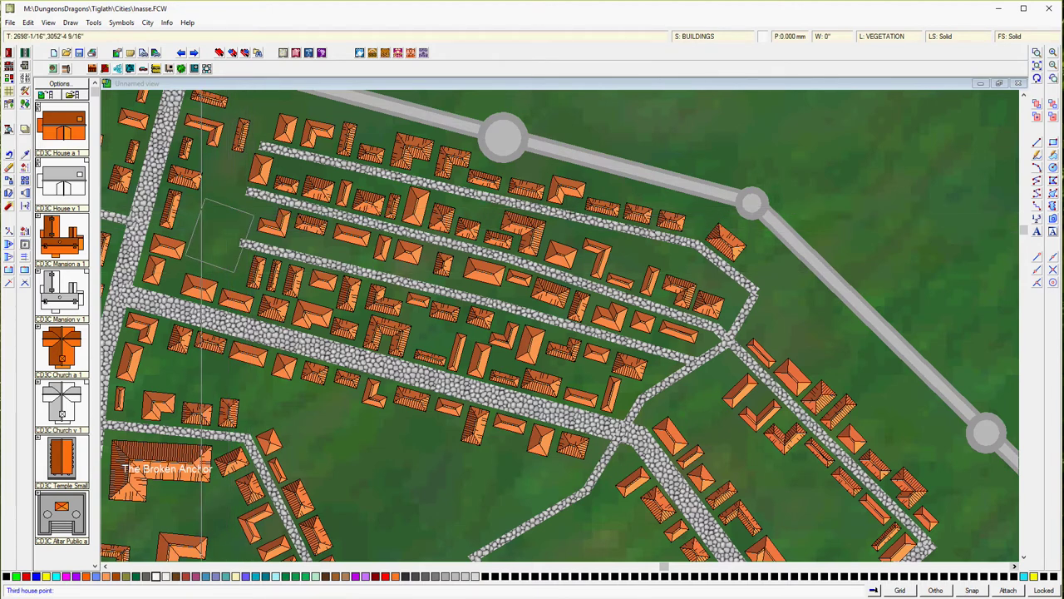
{"action": "left_click", "coordinate": [206, 209]}
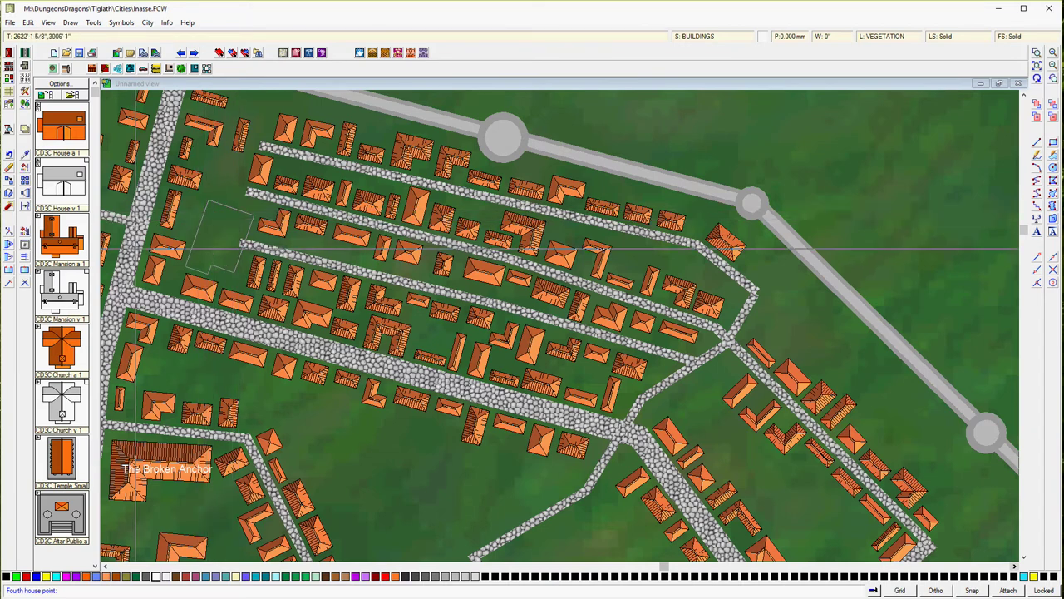
{"action": "left_click", "coordinate": [198, 246]}
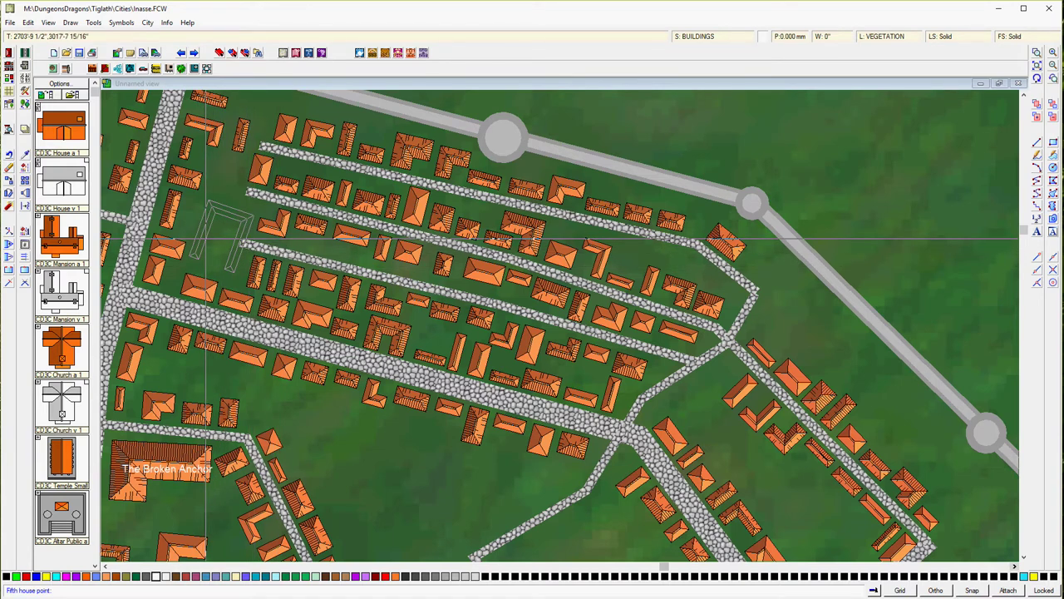
{"action": "key", "text": "Escape"}
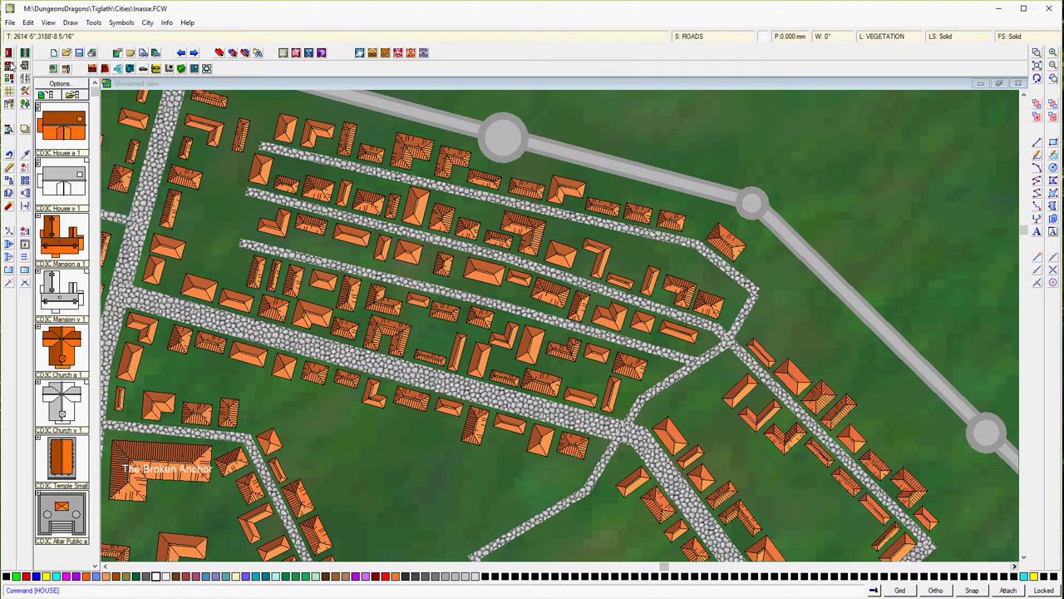
- Trace a first three-corner house outline at the street's west end, then cancel it
{"action": "left_click", "coordinate": [8, 52]}
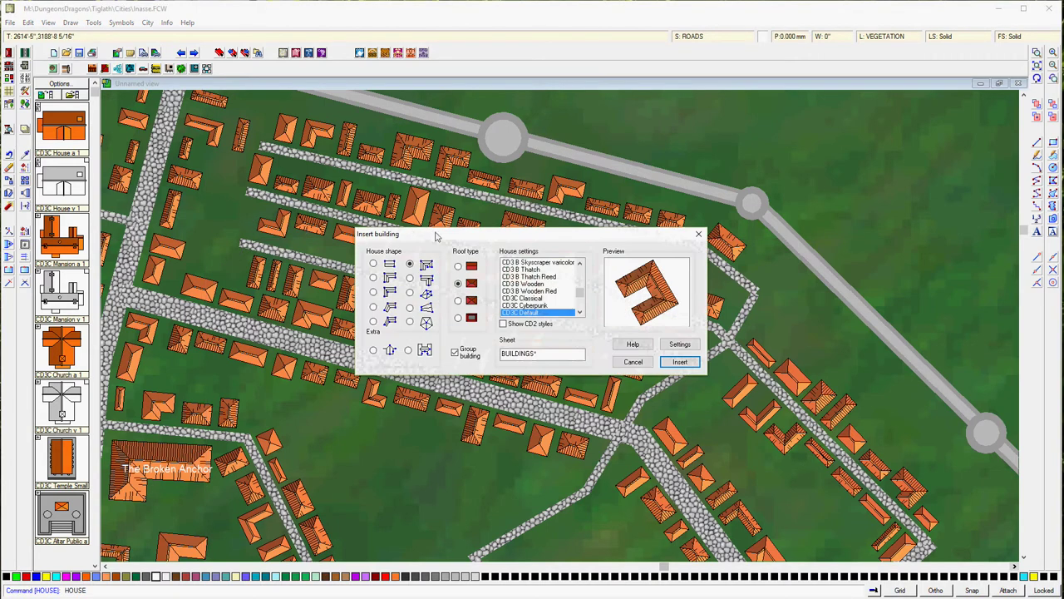
{"action": "left_click", "coordinate": [694, 363]}
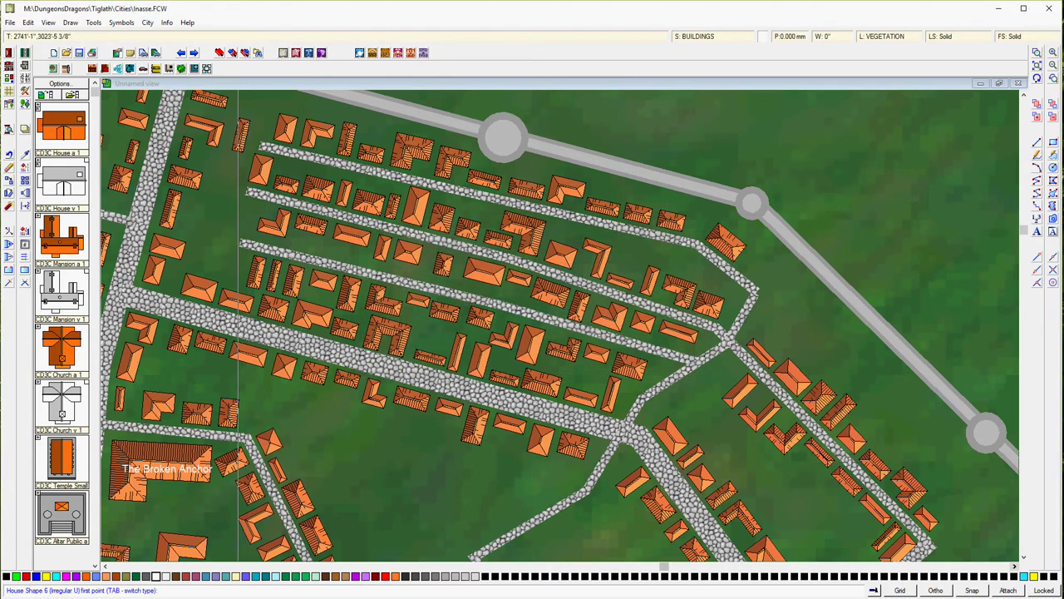
{"action": "left_click", "coordinate": [241, 269]}
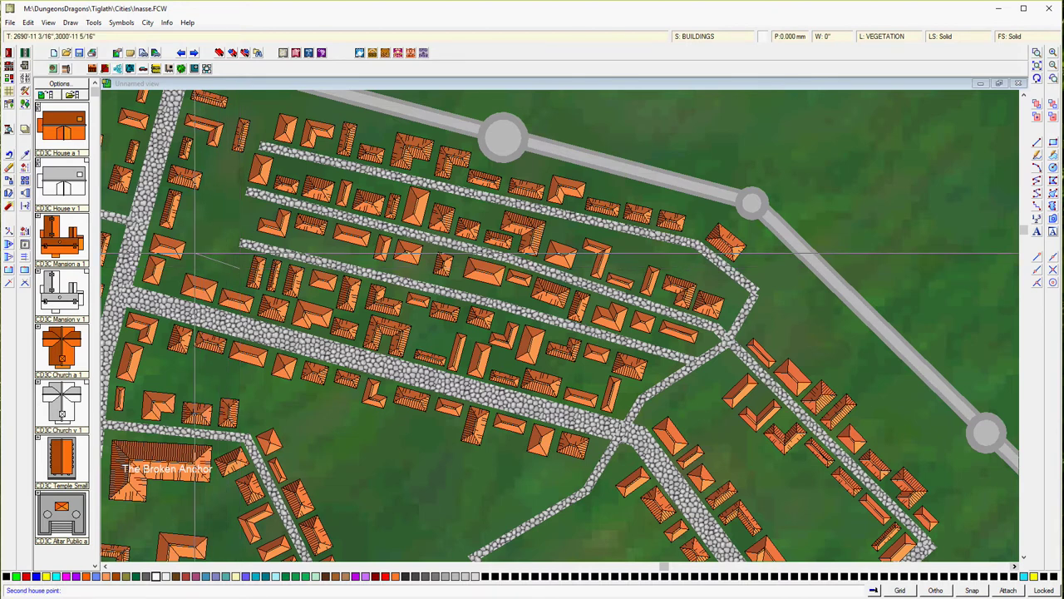
{"action": "left_click", "coordinate": [198, 250]}
{"action": "left_click", "coordinate": [216, 201]}
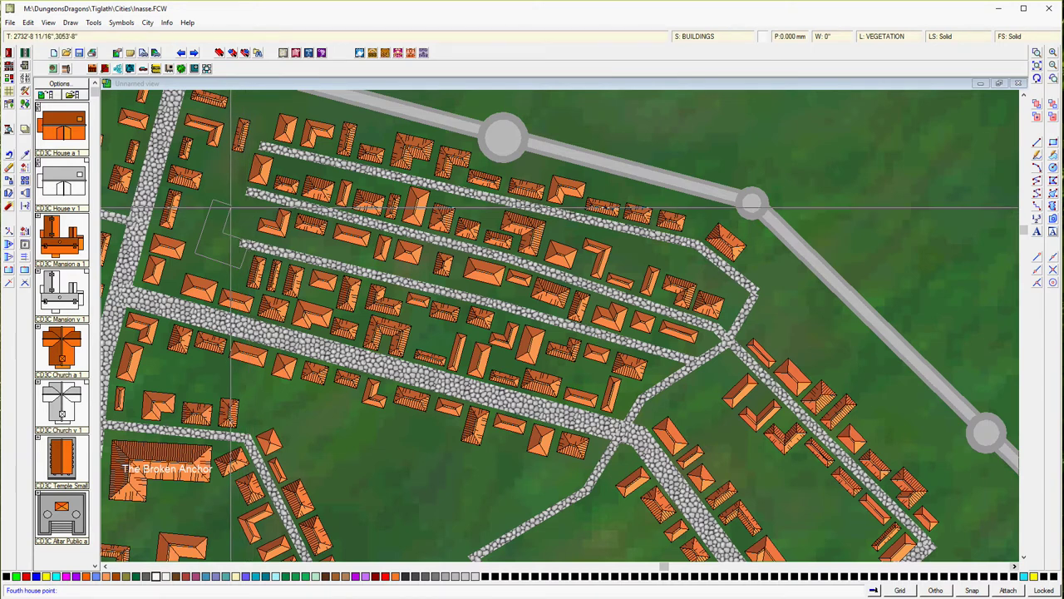
{"action": "key", "text": "Escape"}
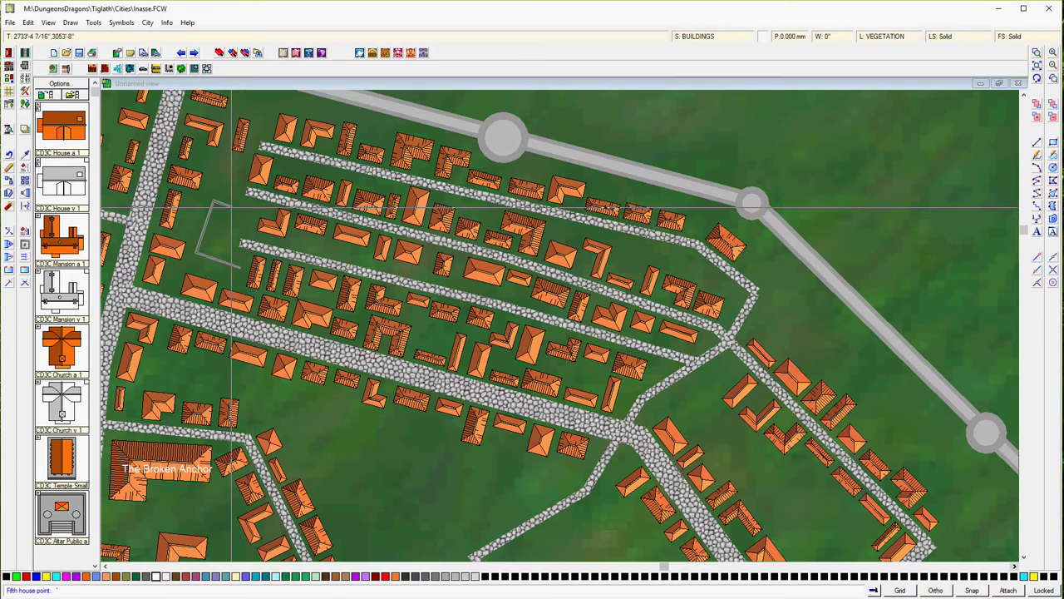
- Insert the Irregular U house from four points, setting its width and depth
{"action": "left_click", "coordinate": [8, 53]}
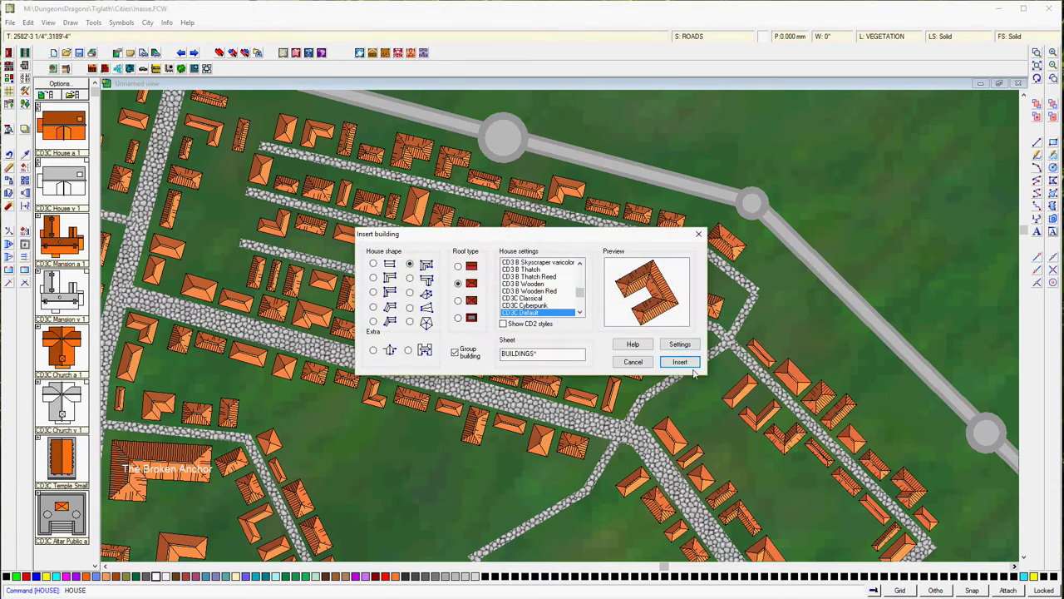
{"action": "left_click", "coordinate": [681, 363]}
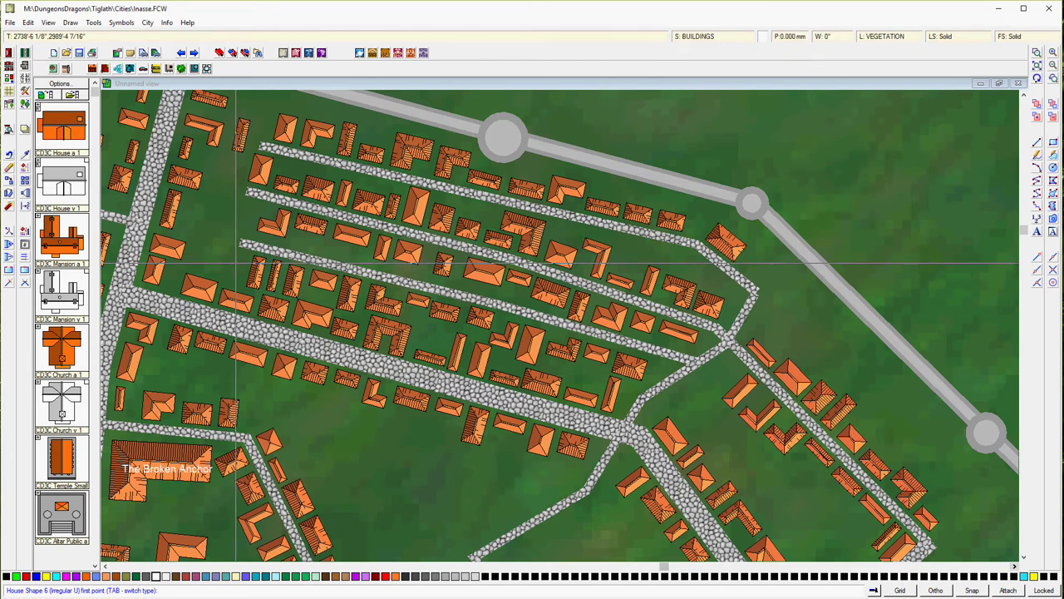
{"action": "left_click", "coordinate": [236, 263]}
{"action": "left_click", "coordinate": [194, 249]}
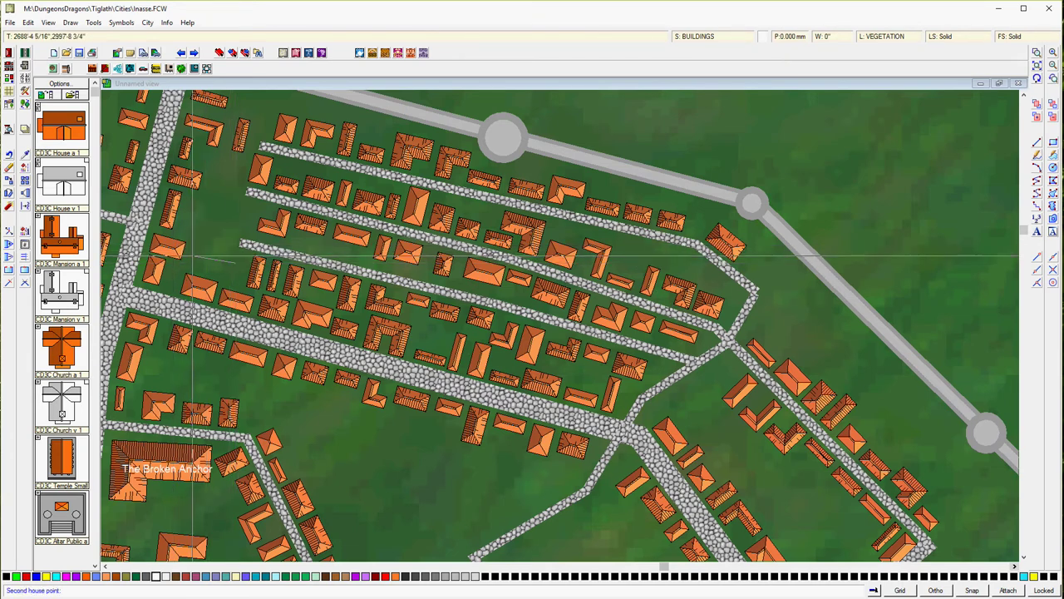
{"action": "left_click", "coordinate": [221, 208]}
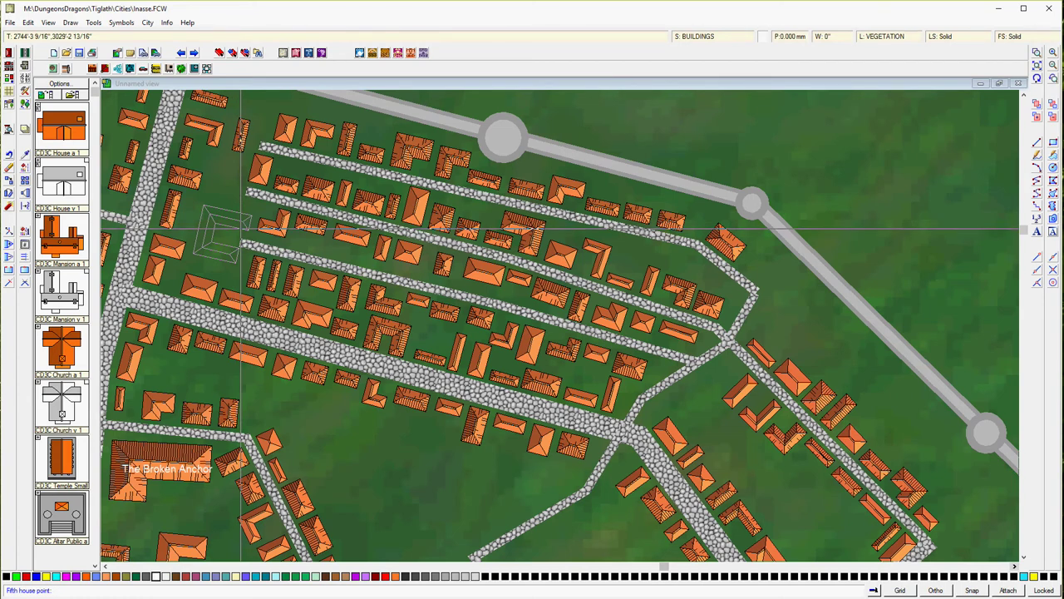
{"action": "left_click", "coordinate": [242, 230]}
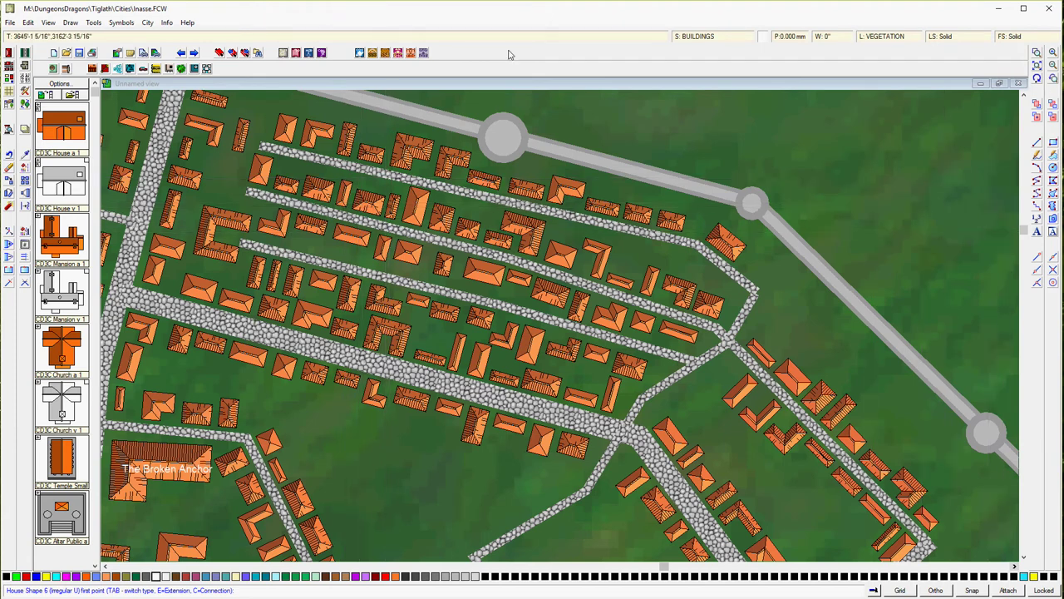
- Quick Move the three small houses beside the U-shaped building further east along the road
{"action": "left_click", "coordinate": [26, 21]}
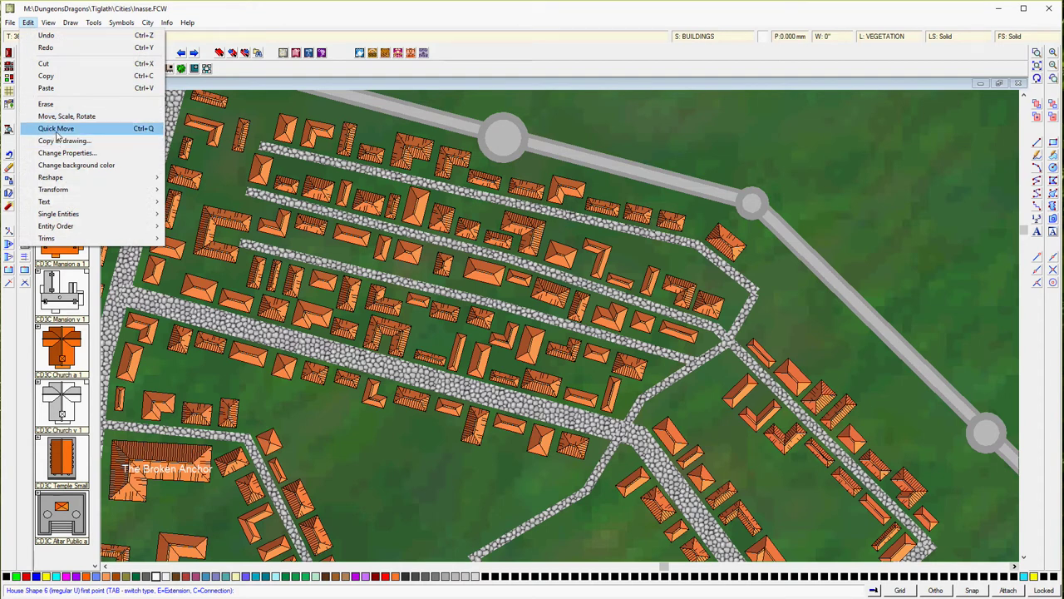
{"action": "left_click", "coordinate": [56, 131]}
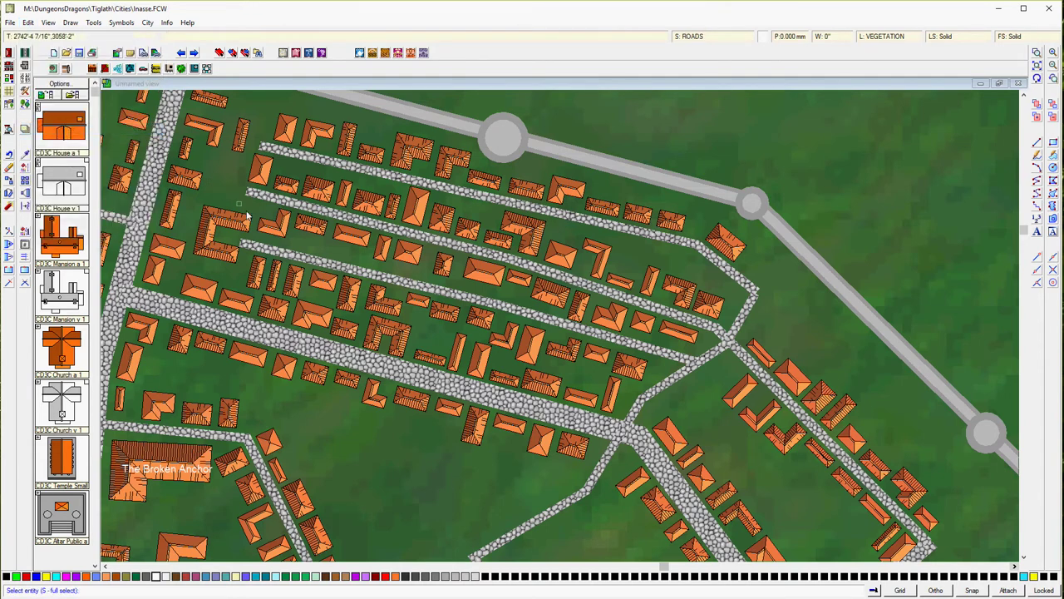
{"action": "left_click", "coordinate": [281, 239]}
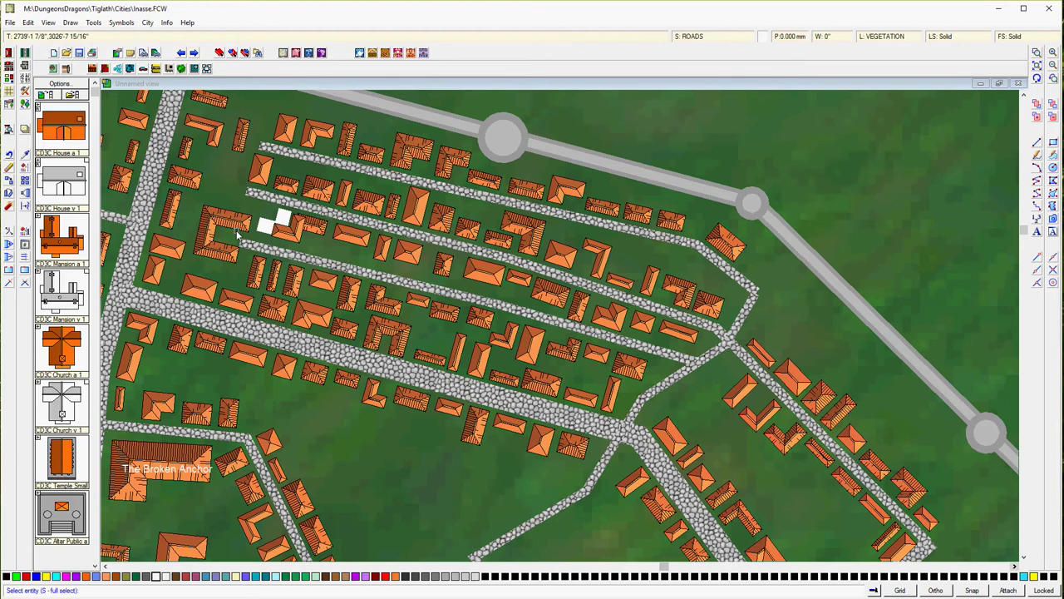
{"action": "right_click", "coordinate": [247, 237]}
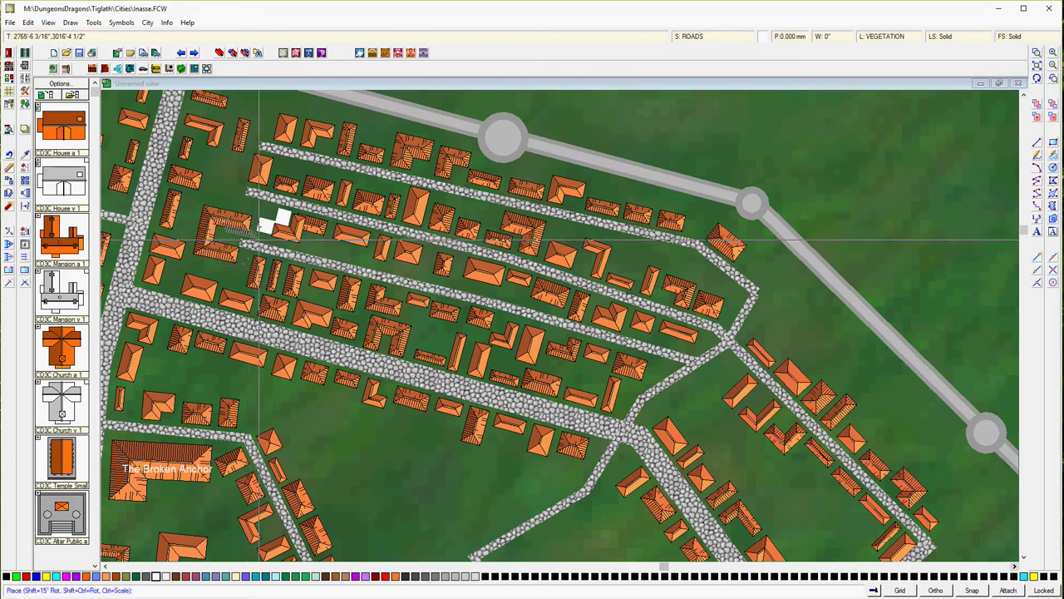
{"action": "left_click", "coordinate": [250, 251]}
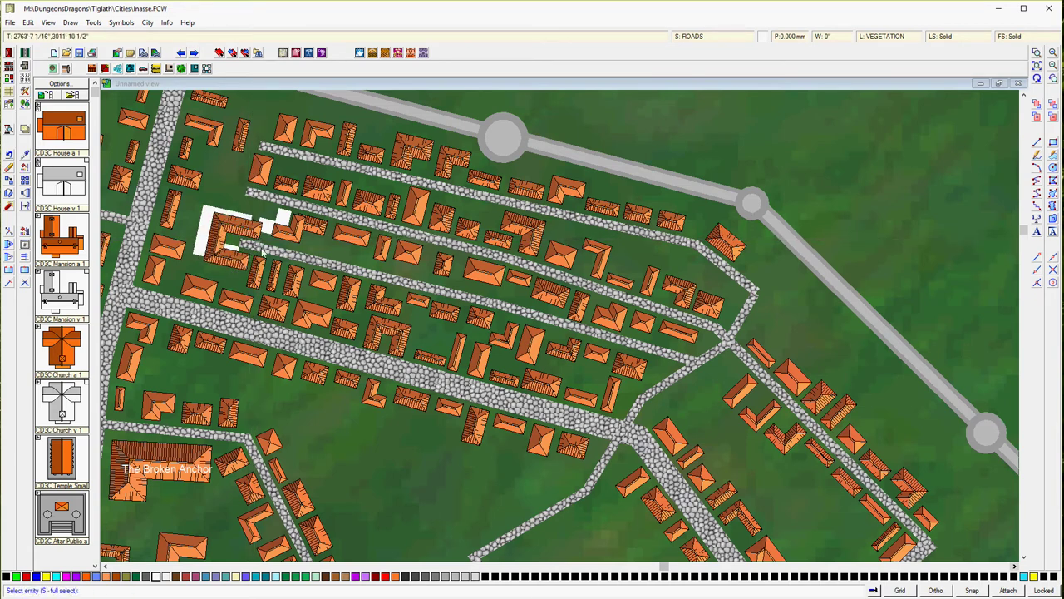
{"action": "right_click", "coordinate": [290, 241]}
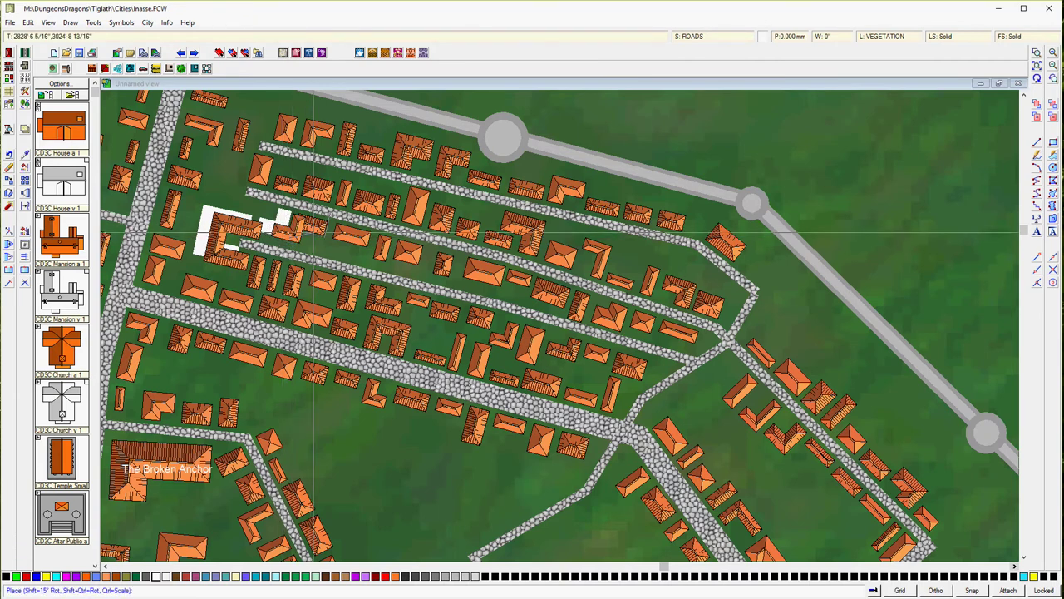
{"action": "left_click", "coordinate": [304, 241]}
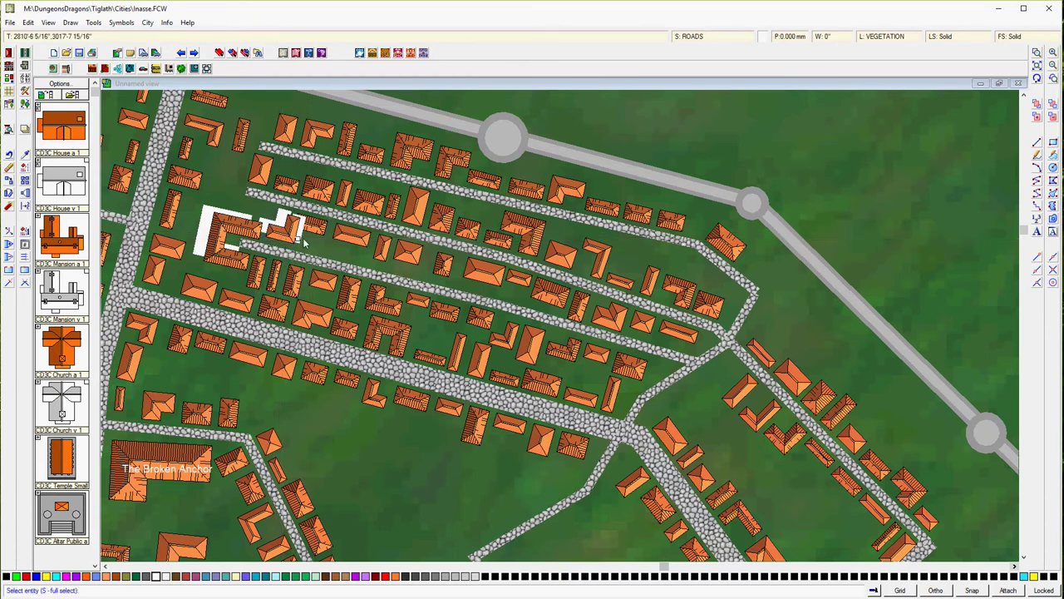
{"action": "right_click", "coordinate": [316, 239]}
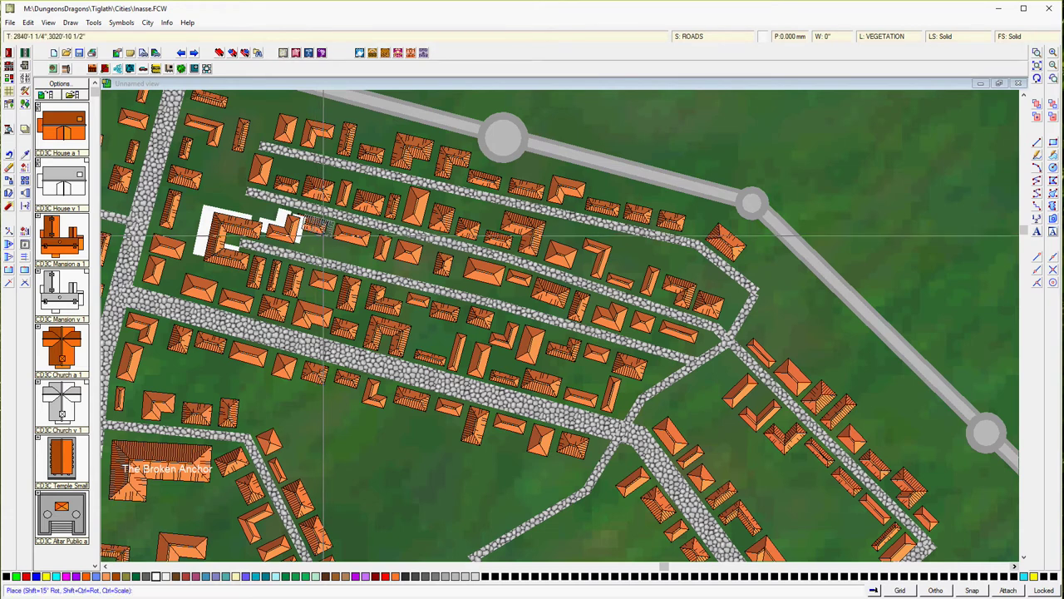
{"action": "left_click", "coordinate": [321, 234]}
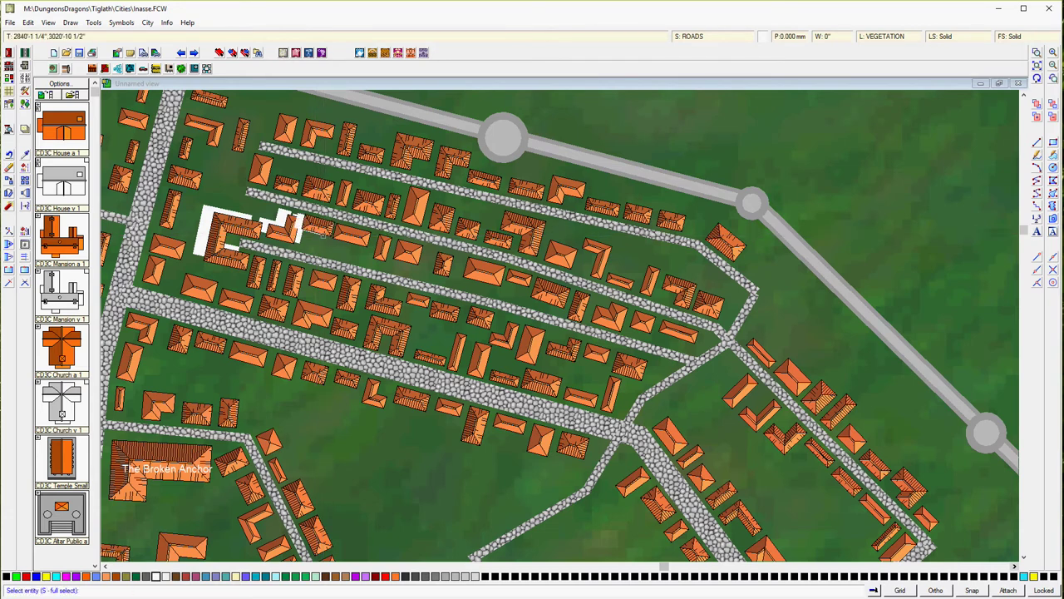
{"action": "right_click", "coordinate": [357, 242]}
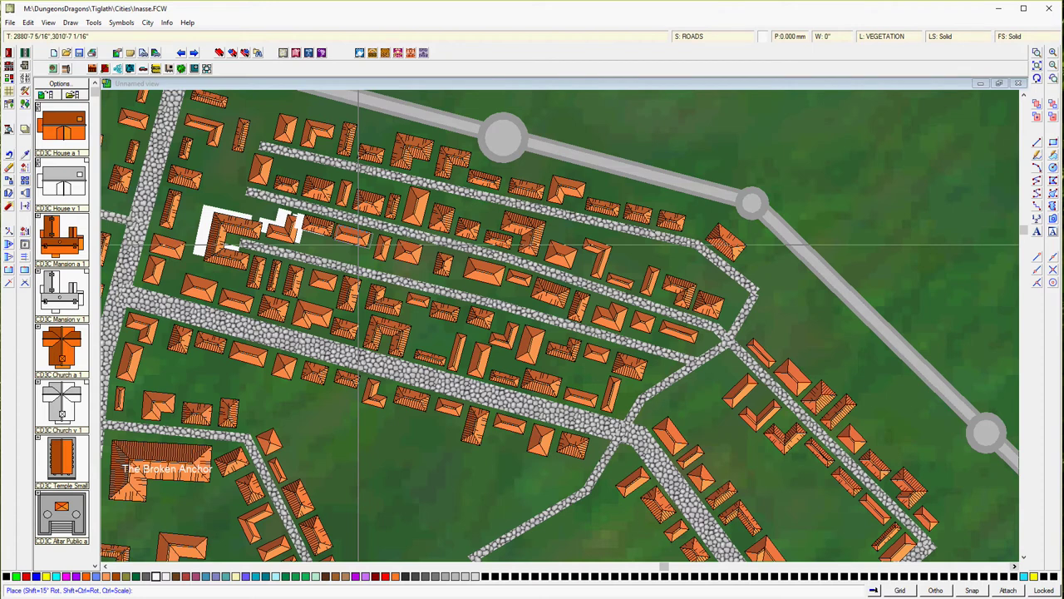
{"action": "left_click", "coordinate": [356, 249]}
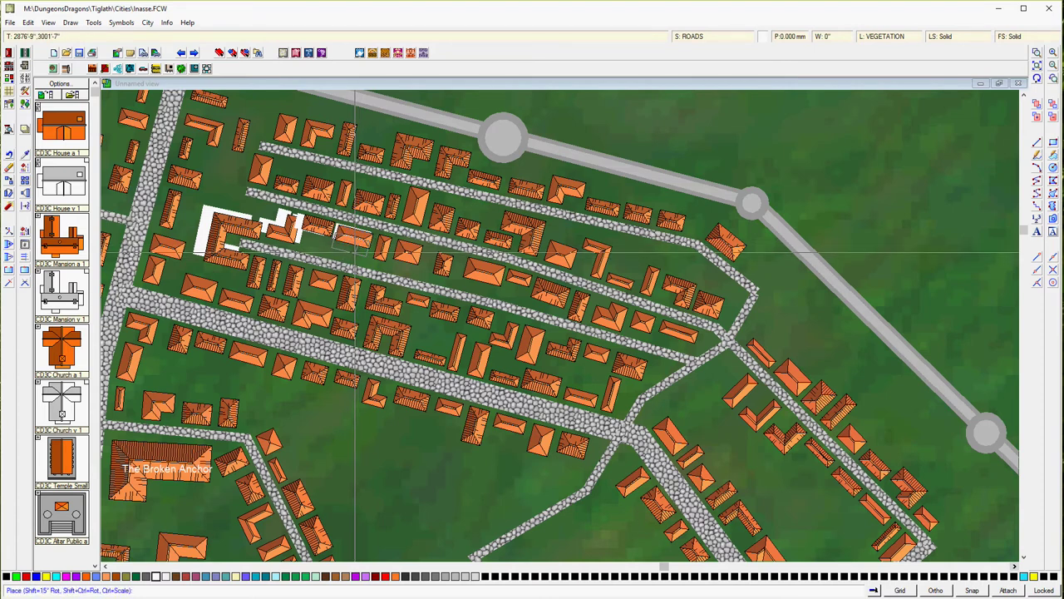
{"action": "right_click", "coordinate": [331, 247]}
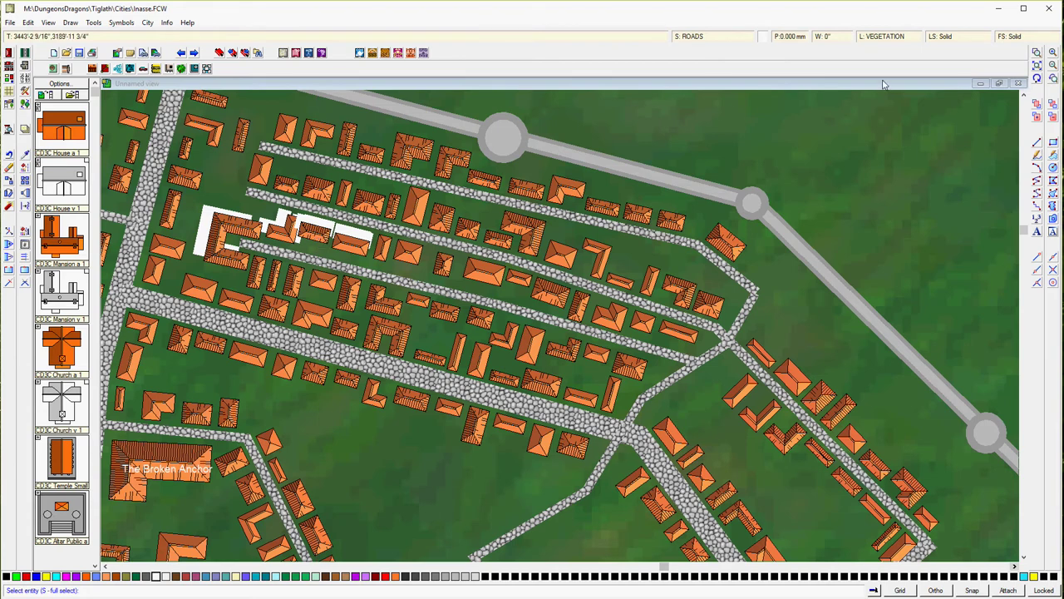
{"action": "left_click", "coordinate": [1038, 78]}
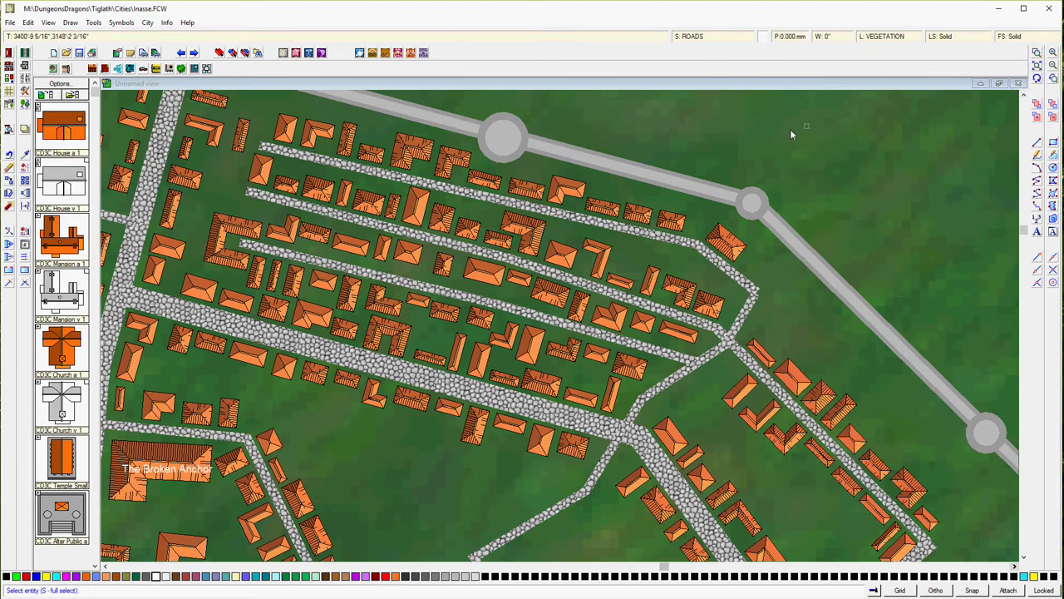